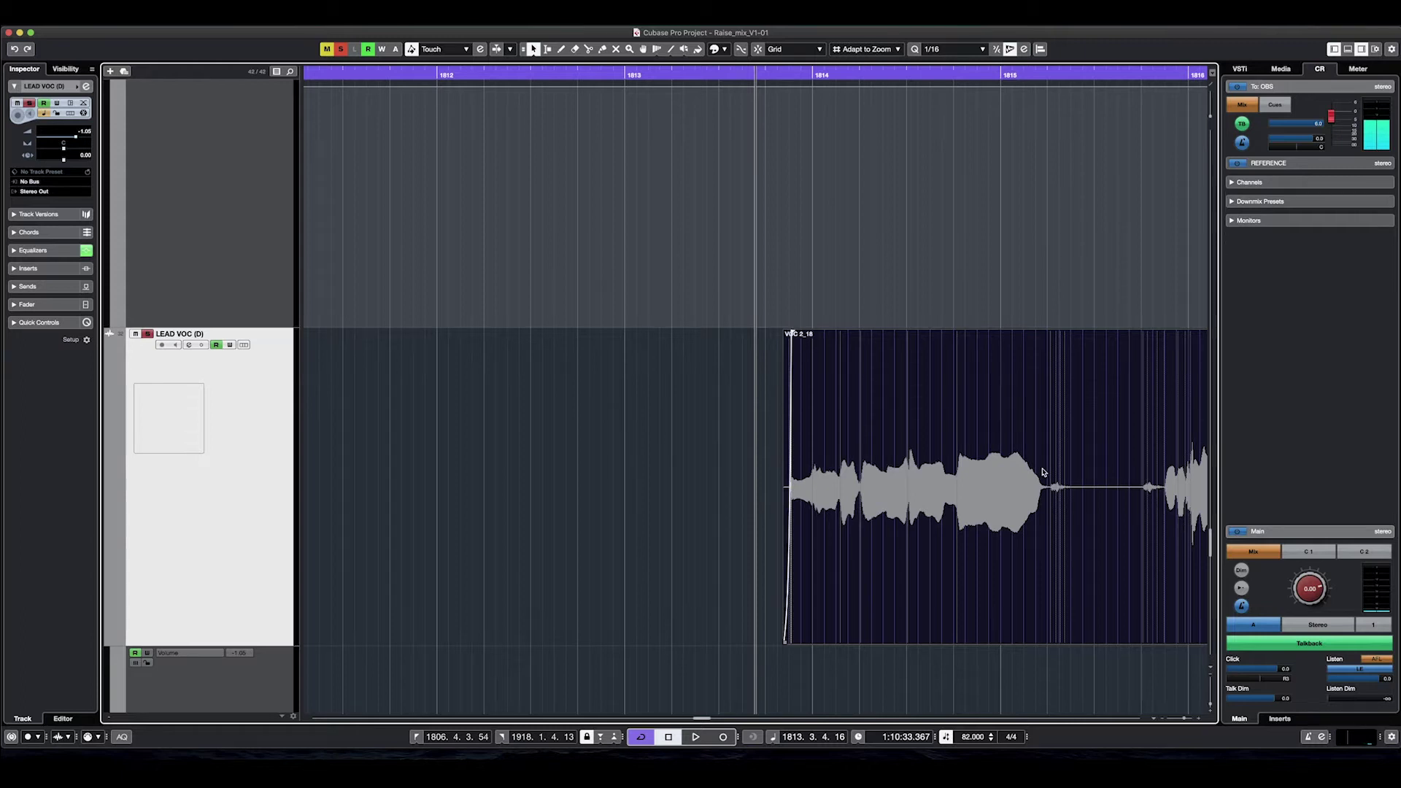
Step: Split the LEAD VOC (D) clip right after its first phrase, near beat 2 of bar 1815, and fade out the phrase's end
key("3")
left_click(1054, 540)
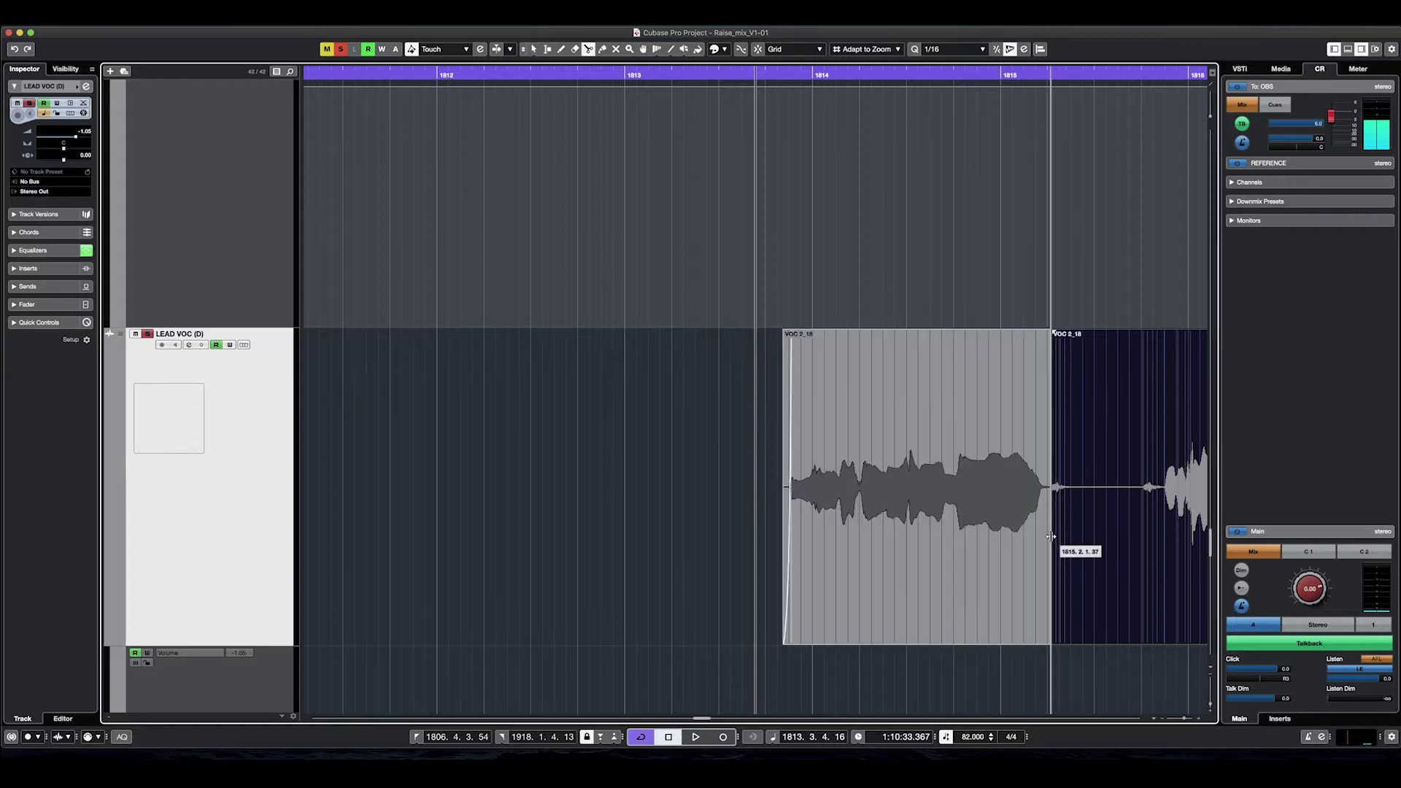
key("1")
left_click(1052, 338)
left_click_drag(1048, 332, 1038, 332)
left_click(1087, 451)
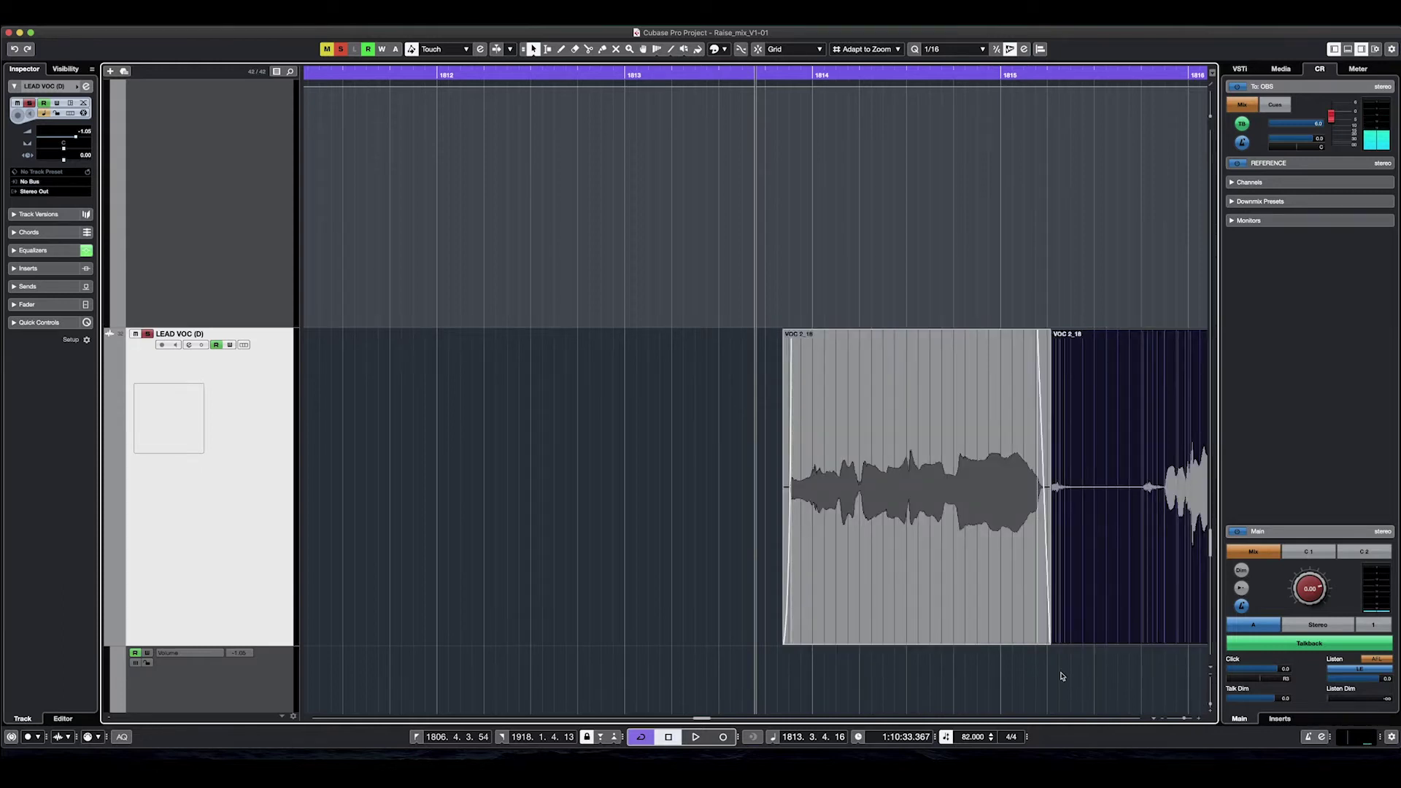
Step: Trim the remaining clip's start to just before the second phrase near bar 1816, and add a short fade-in
left_click_drag(1055, 646, 1162, 642)
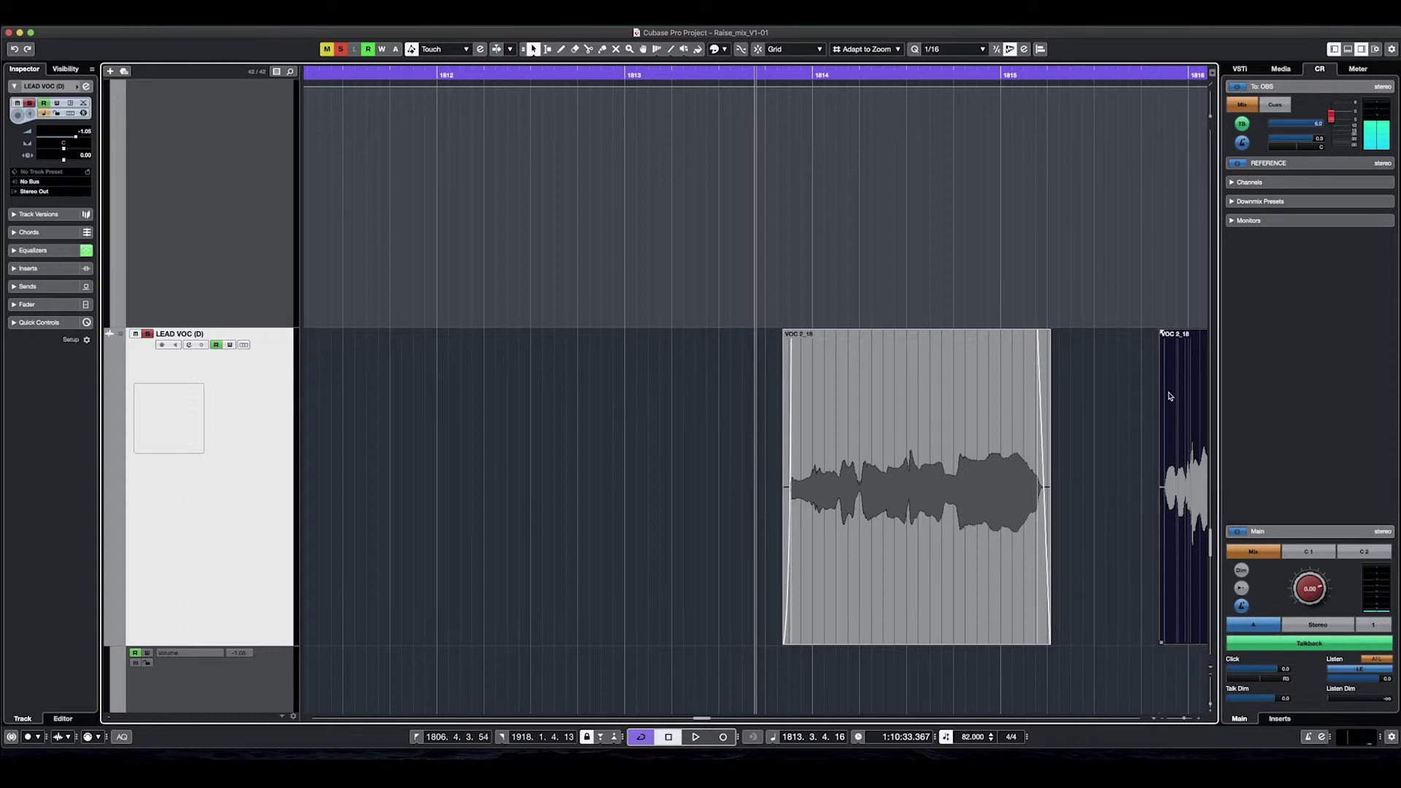
left_click_drag(1162, 332, 1165, 335)
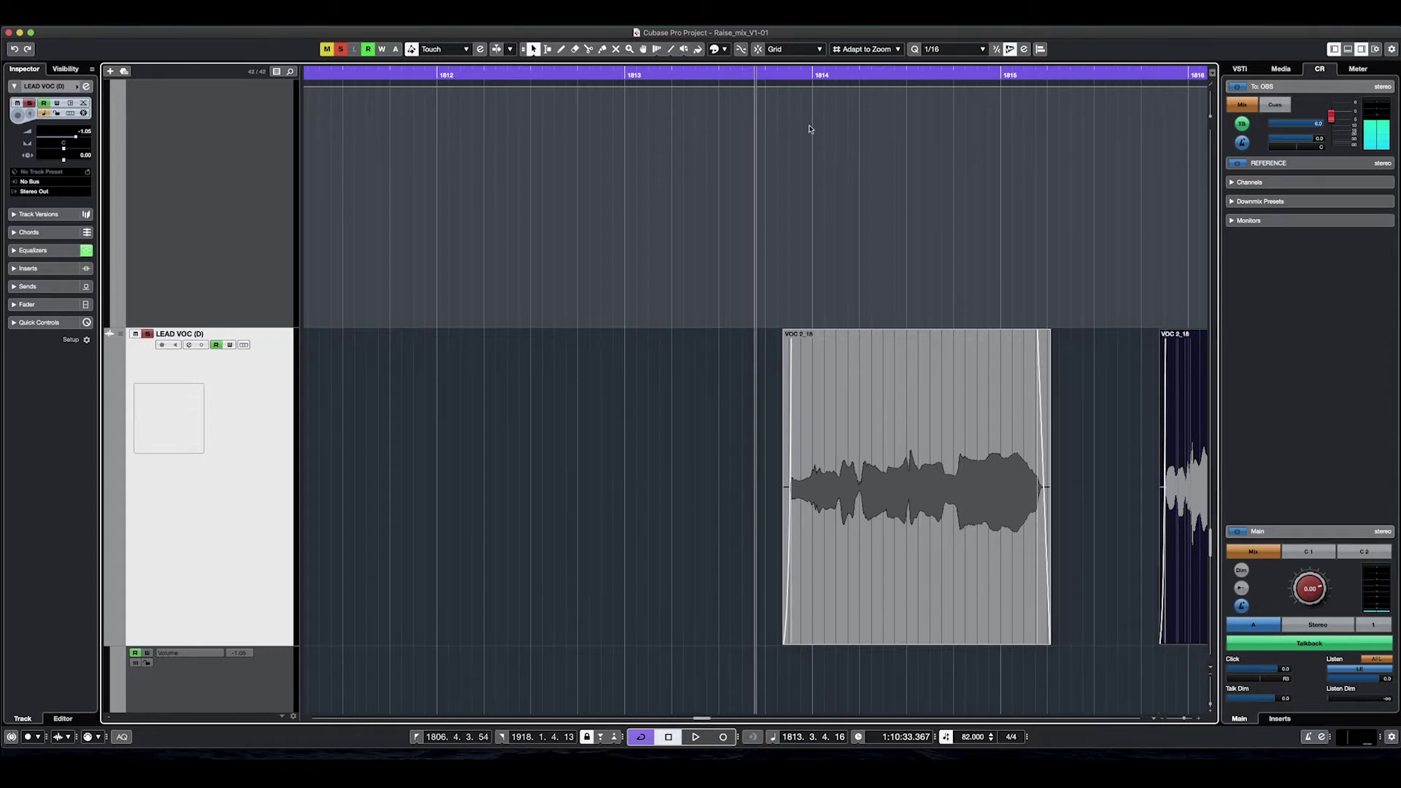
key("space")
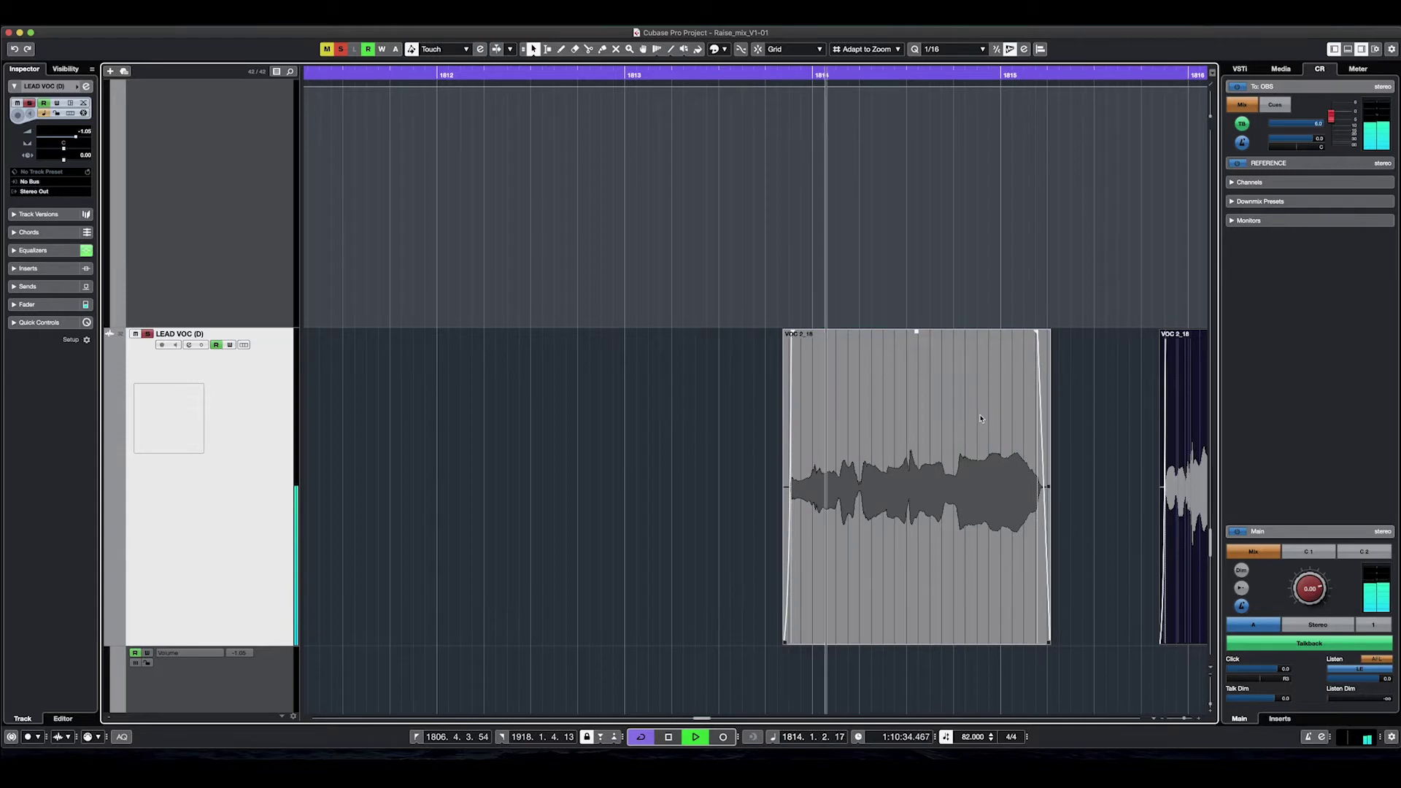
Step: Split the lead vocal clip after the second phrase, just past bar 1817, and add a fade-out to that phrase
scroll(982, 419, "right", 5)
left_click(947, 529, "alt")
left_click(918, 520)
left_click_drag(945, 332, 924, 333)
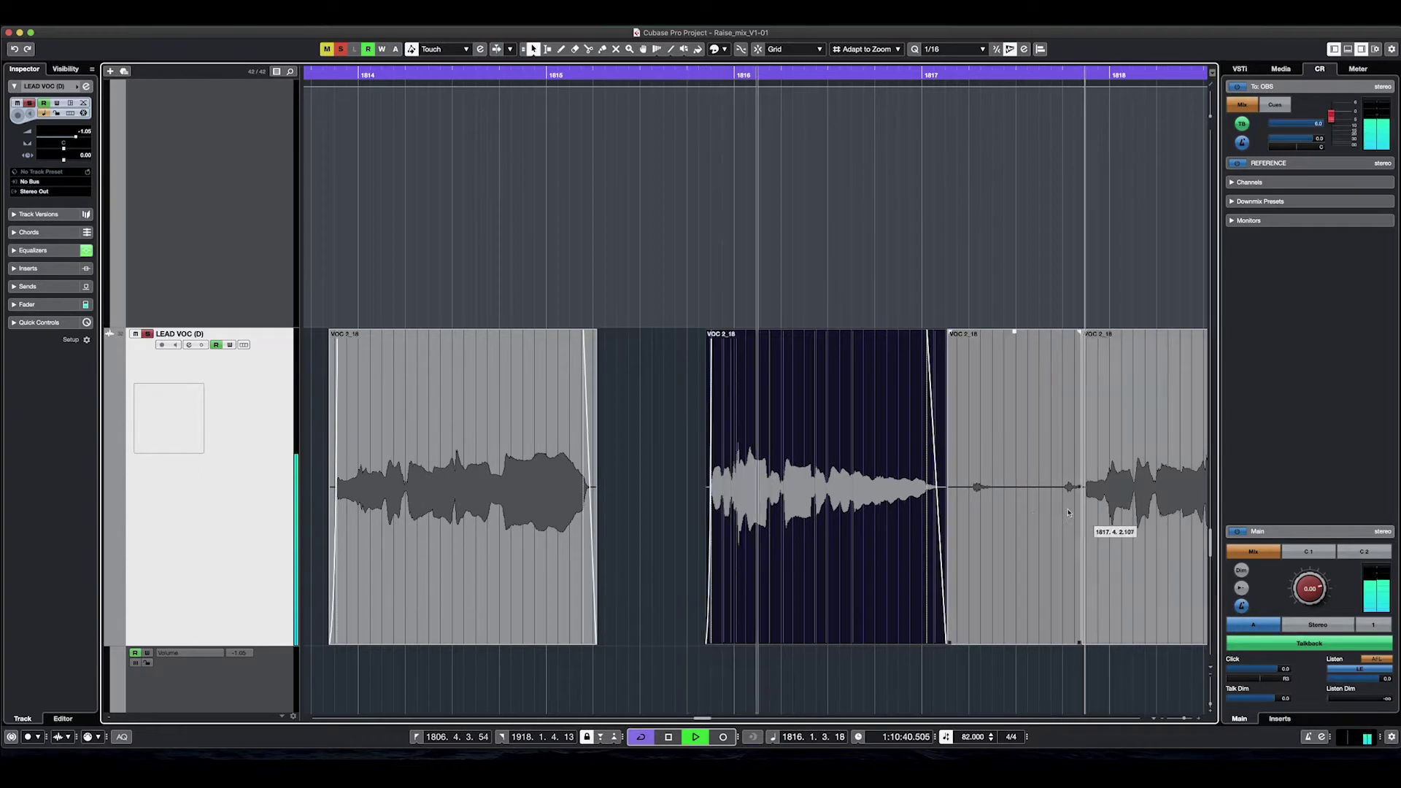
Step: Cut out the breath section before the third phrase, splitting at bar 1817 beat 4, and fade in the third phrase
left_click(1080, 530, "alt")
left_click(1033, 517)
key("Delete")
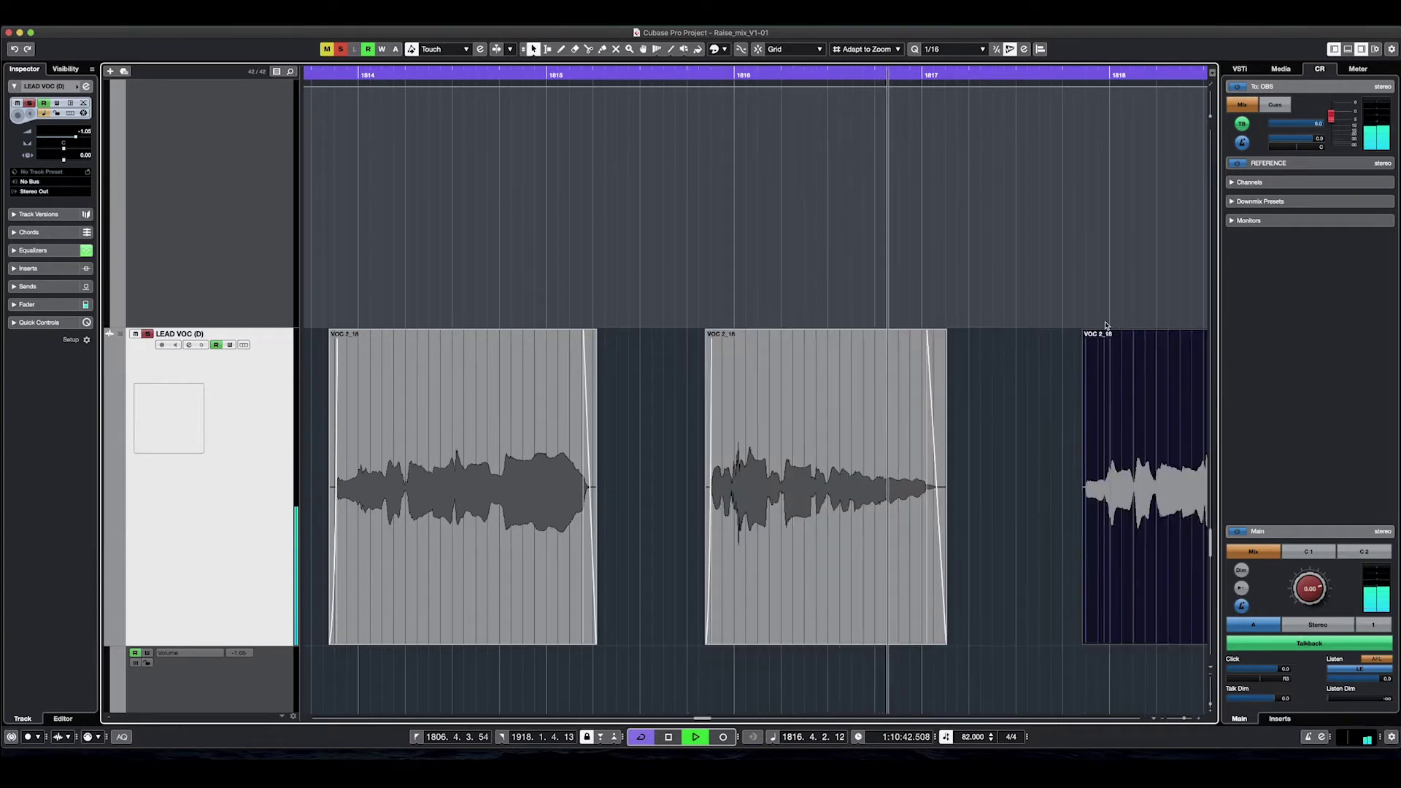
left_click_drag(1086, 332, 1089, 333)
Step: Split the clip right after the third phrase, shortly past bar 1819, and fade out the end of that phrase
key("3")
left_click(714, 499)
key("1")
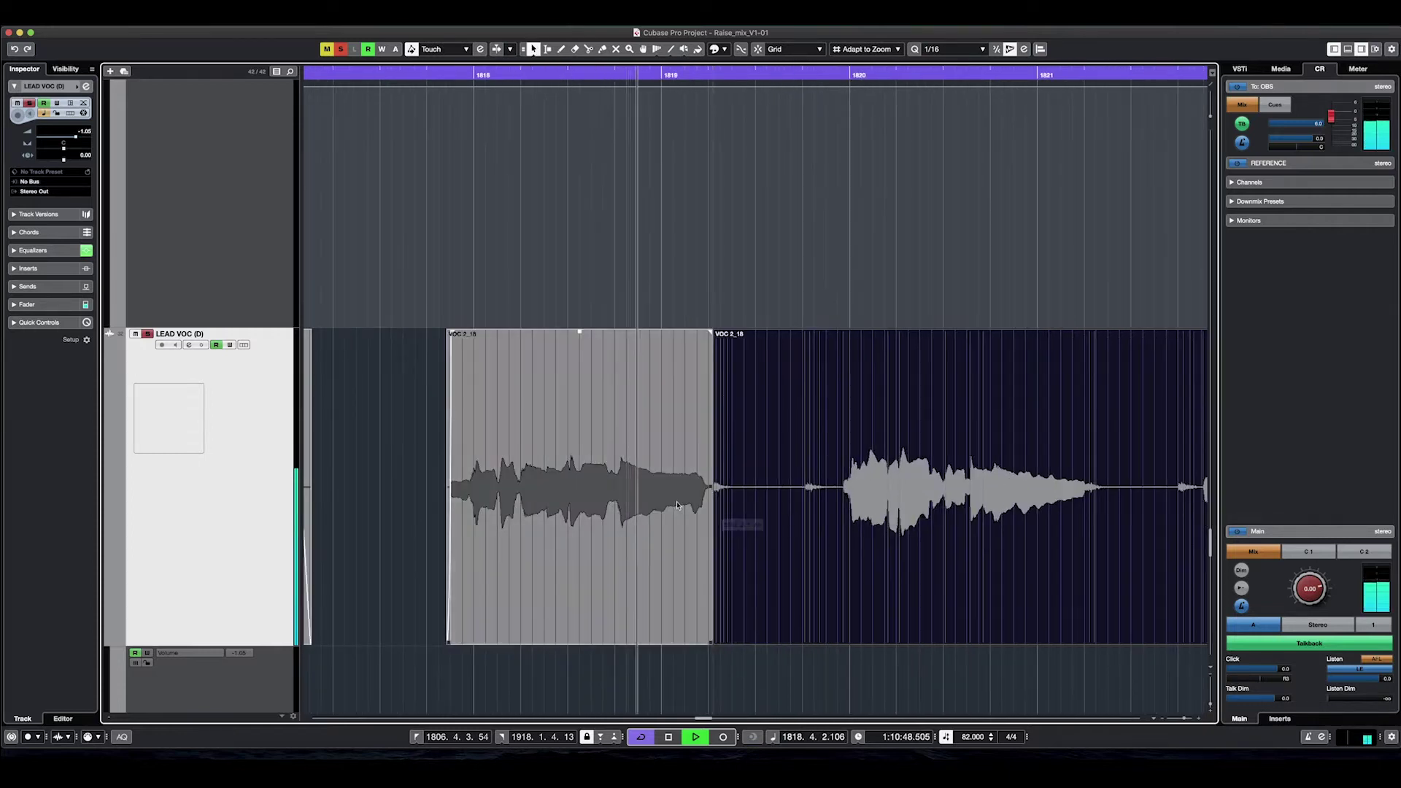
left_click(709, 382)
key("space")
left_click_drag(710, 332, 697, 332)
Step: Trim the following clip's start to just before the fourth phrase near bar 1820, fade it in, and play from the third phrase
left_click(729, 635)
left_click_drag(716, 641, 838, 641)
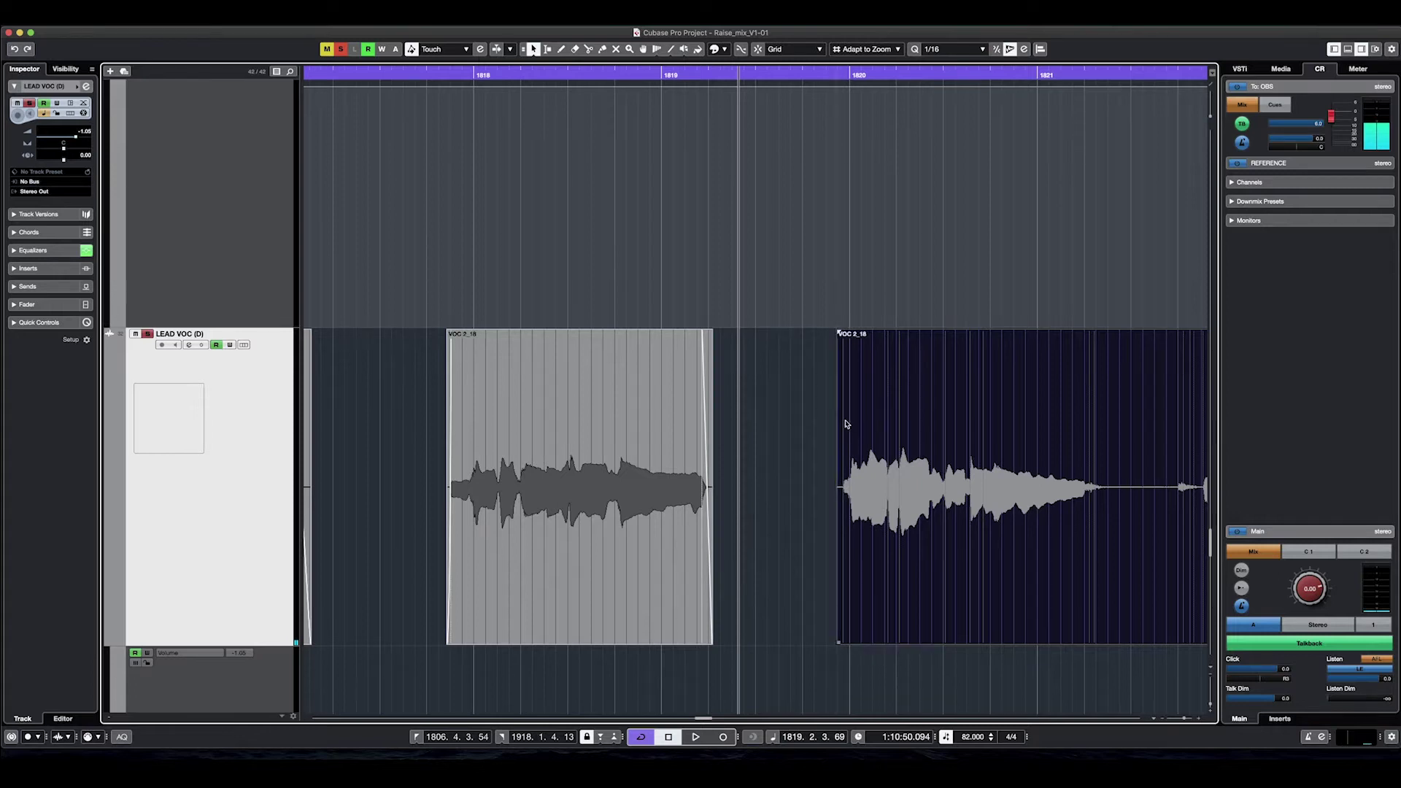
left_click_drag(839, 333, 848, 333)
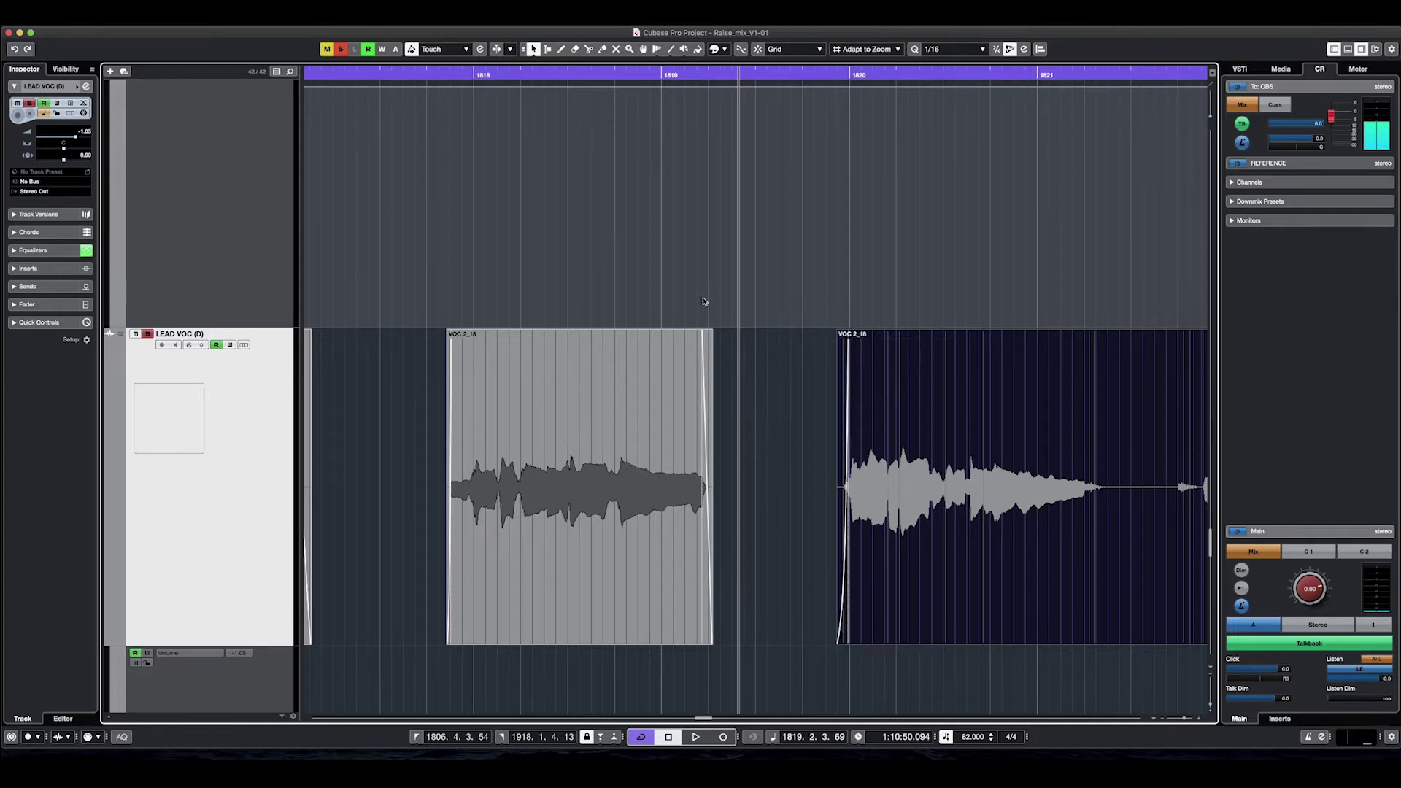
double_click(431, 76)
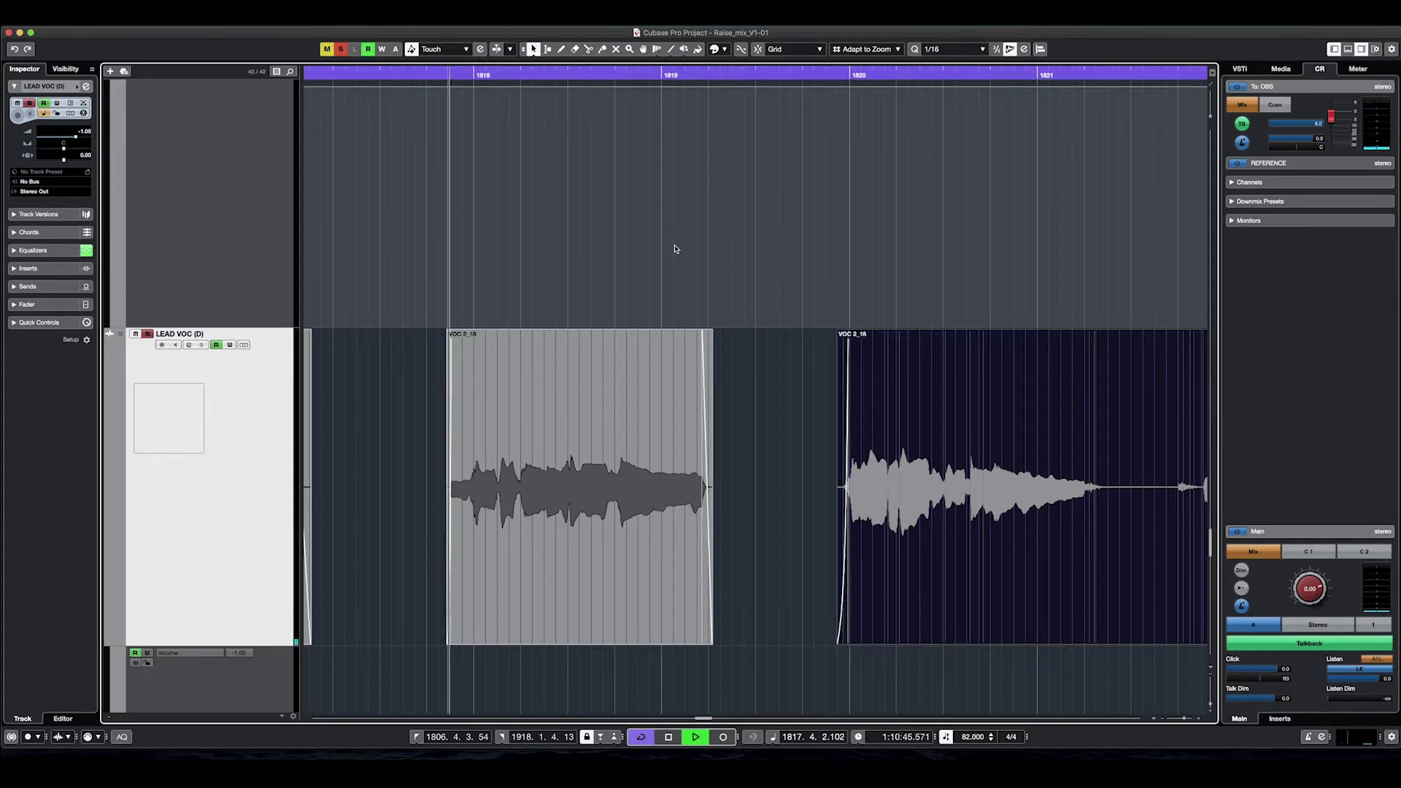
Step: Split the clip after the fourth phrase, past bar 1821, and add a fade-out to the phrase's end
key("3")
left_click(1108, 526)
key("1")
left_click(1102, 334)
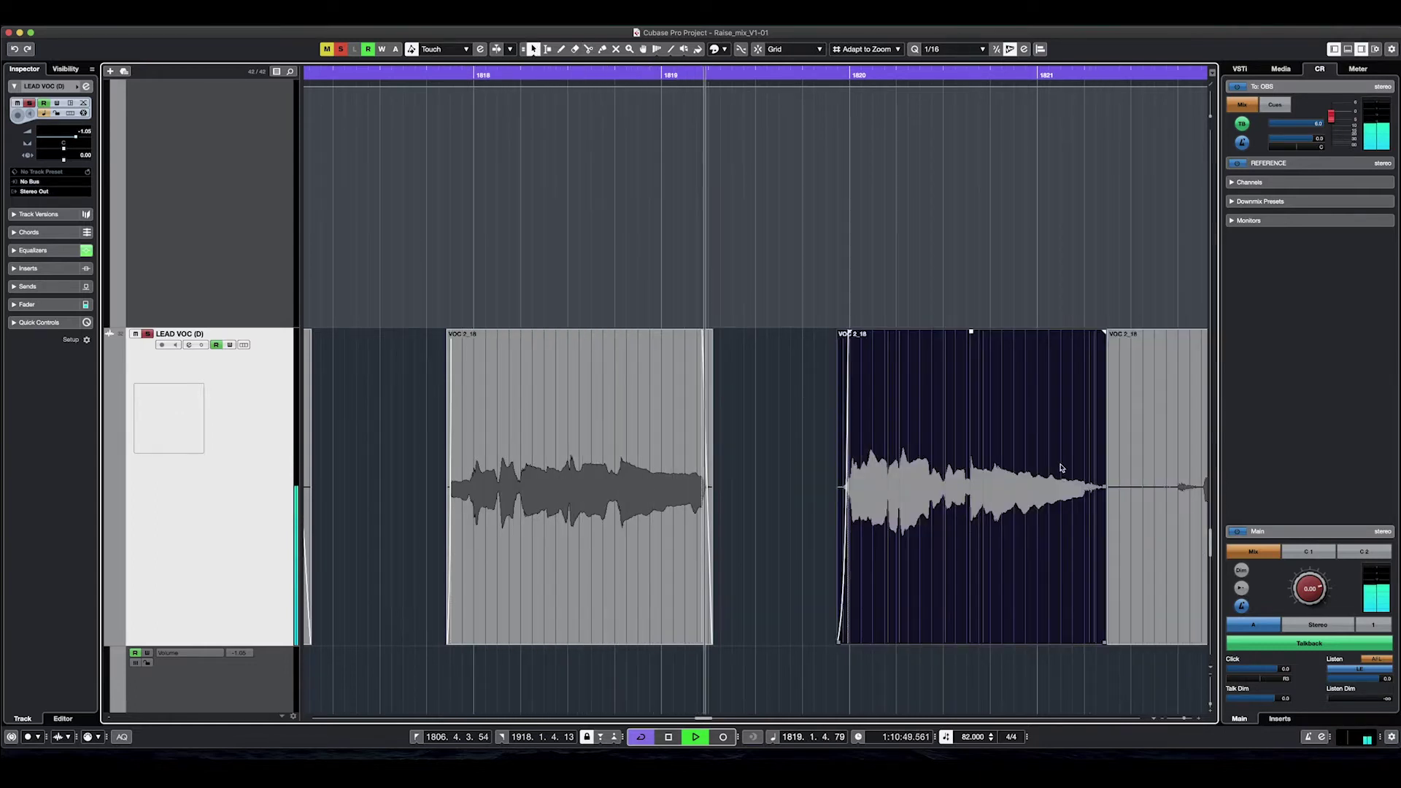
left_click_drag(1102, 334, 1060, 407)
Step: Remove the breath section between the fourth and fifth phrases, and add a short fade-in to the fifth phrase
scroll(1061, 407, "right", 5)
key("3")
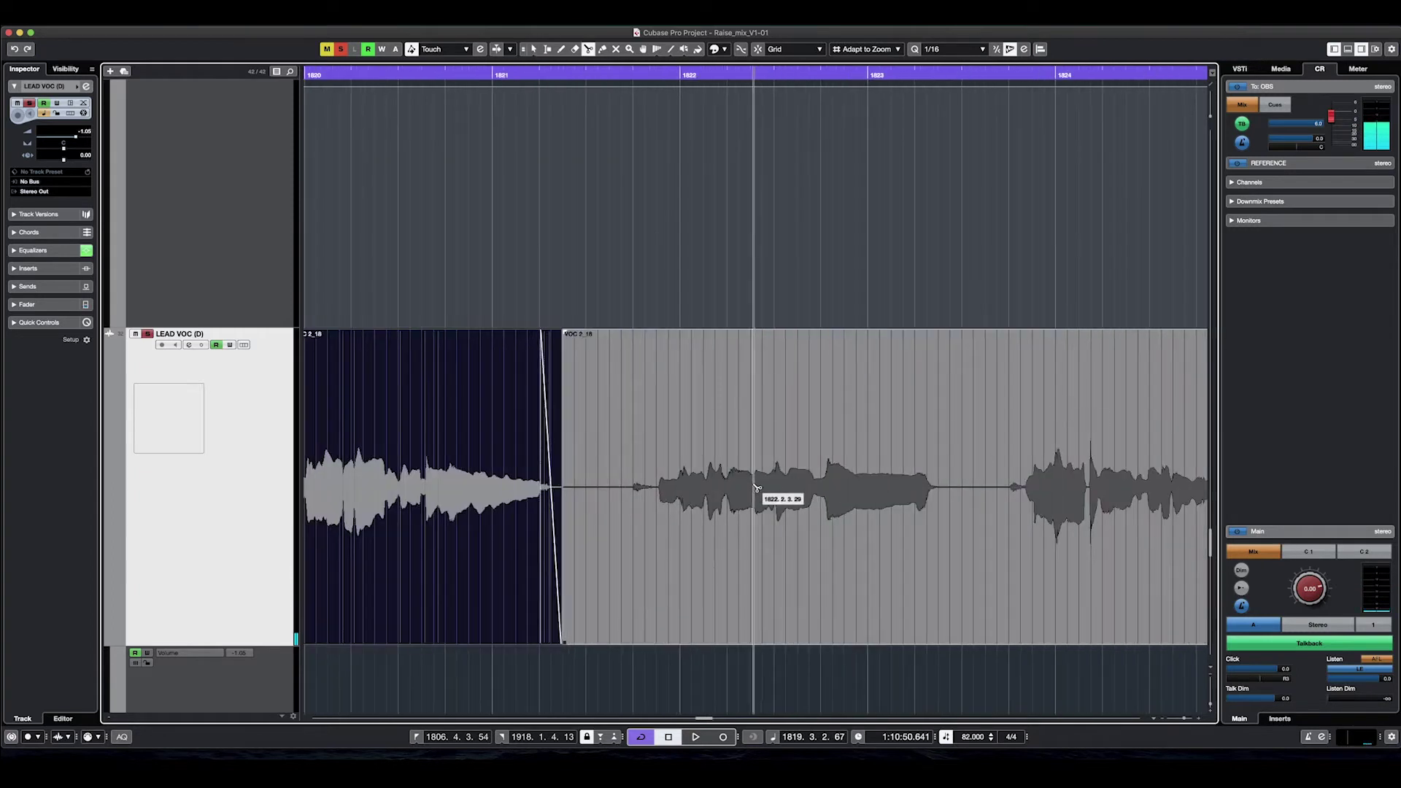
left_click(656, 498)
key("1")
left_click(607, 497)
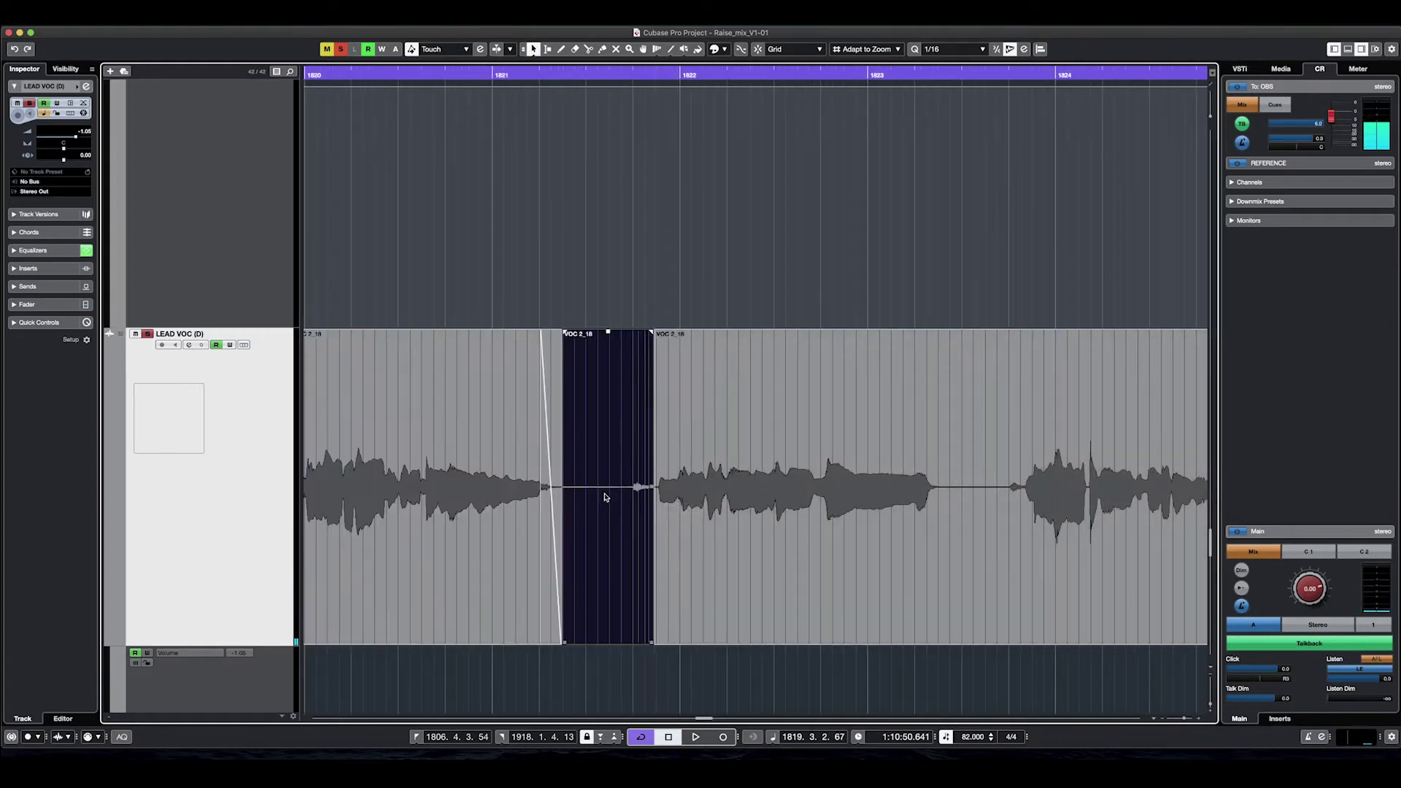
key("Delete")
left_click_drag(657, 332, 661, 334)
Step: Split the clip right after the fifth phrase, past bar 1823, and fade out the end of that phrase
key("3")
left_click(939, 504)
key("1")
left_click(933, 504)
left_click_drag(935, 333, 925, 333)
Step: Split the clip just before the sixth phrase, ahead of bar 1824, and delete the breath section after the fifth phrase
key("3")
left_click(1024, 543)
key("1")
left_click(964, 539)
key("Delete")
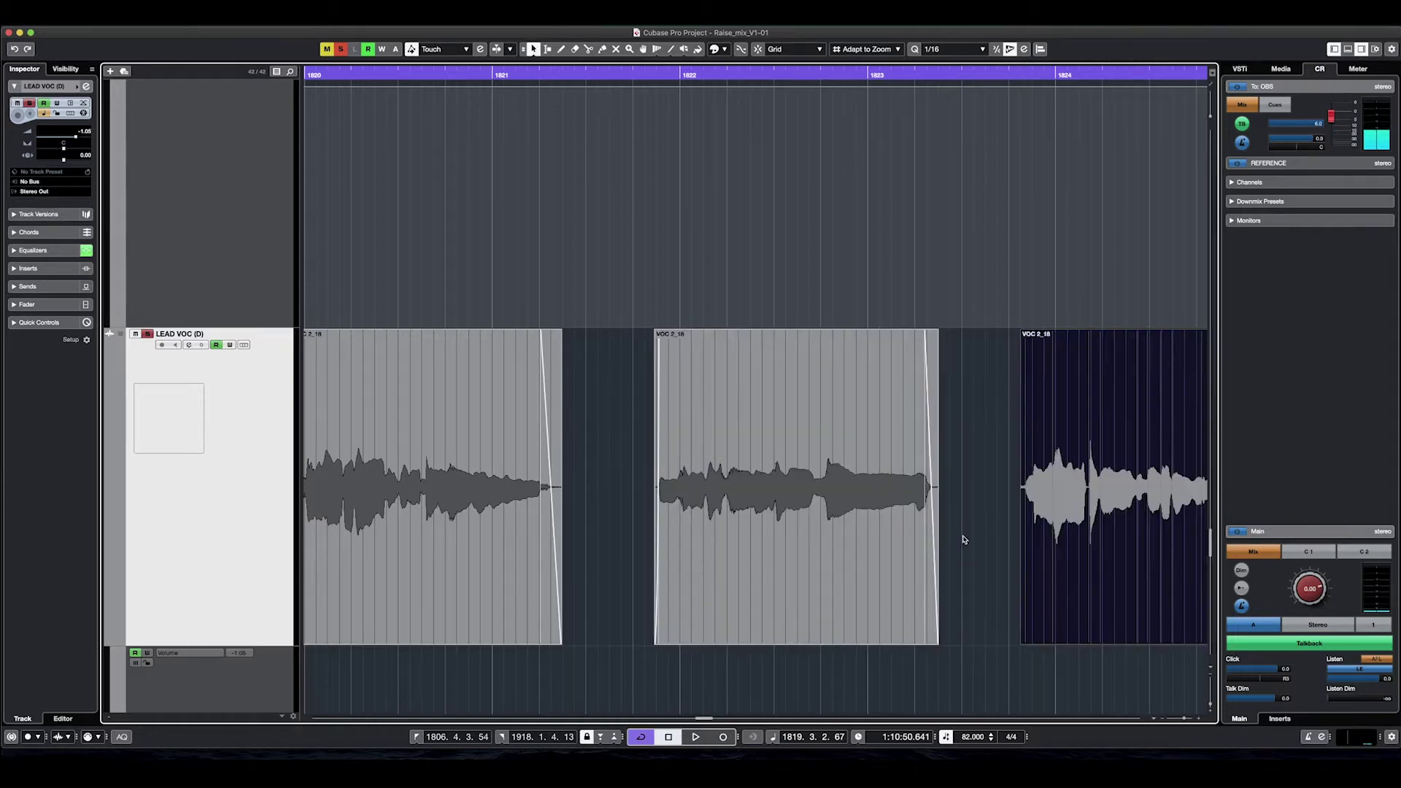
Step: Examine the uncut lead vocal across the rest of the arrangement, then return to the edited phrases around bars 1813 to 1824
key("g")
key("g")
key("g")
key("g")
key("g")
key("g")
key("g")
key("g")
key("g")
key("g")
key("g")
key("g")
key("g")
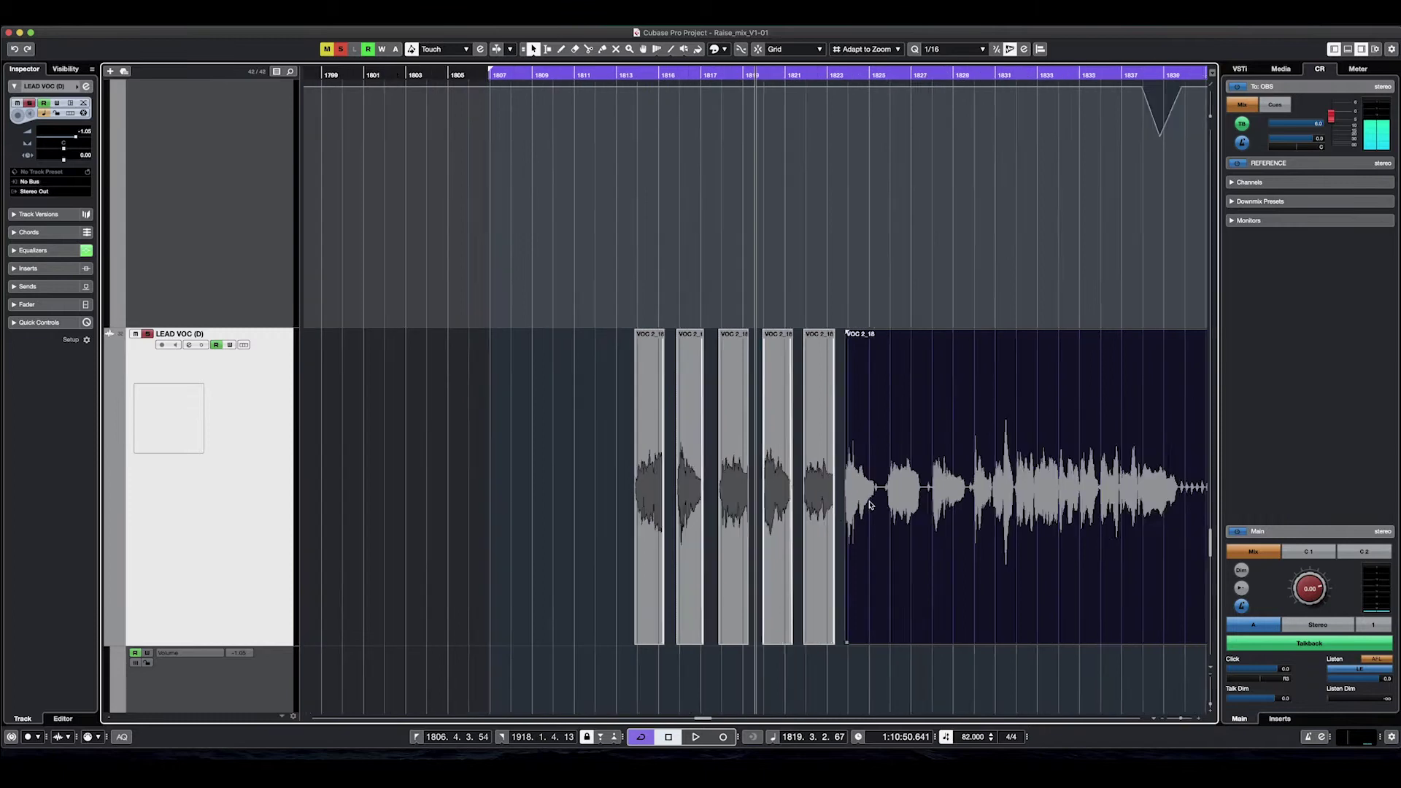
key("g")
key("g")
key("g")
key("g")
key("g")
key("g")
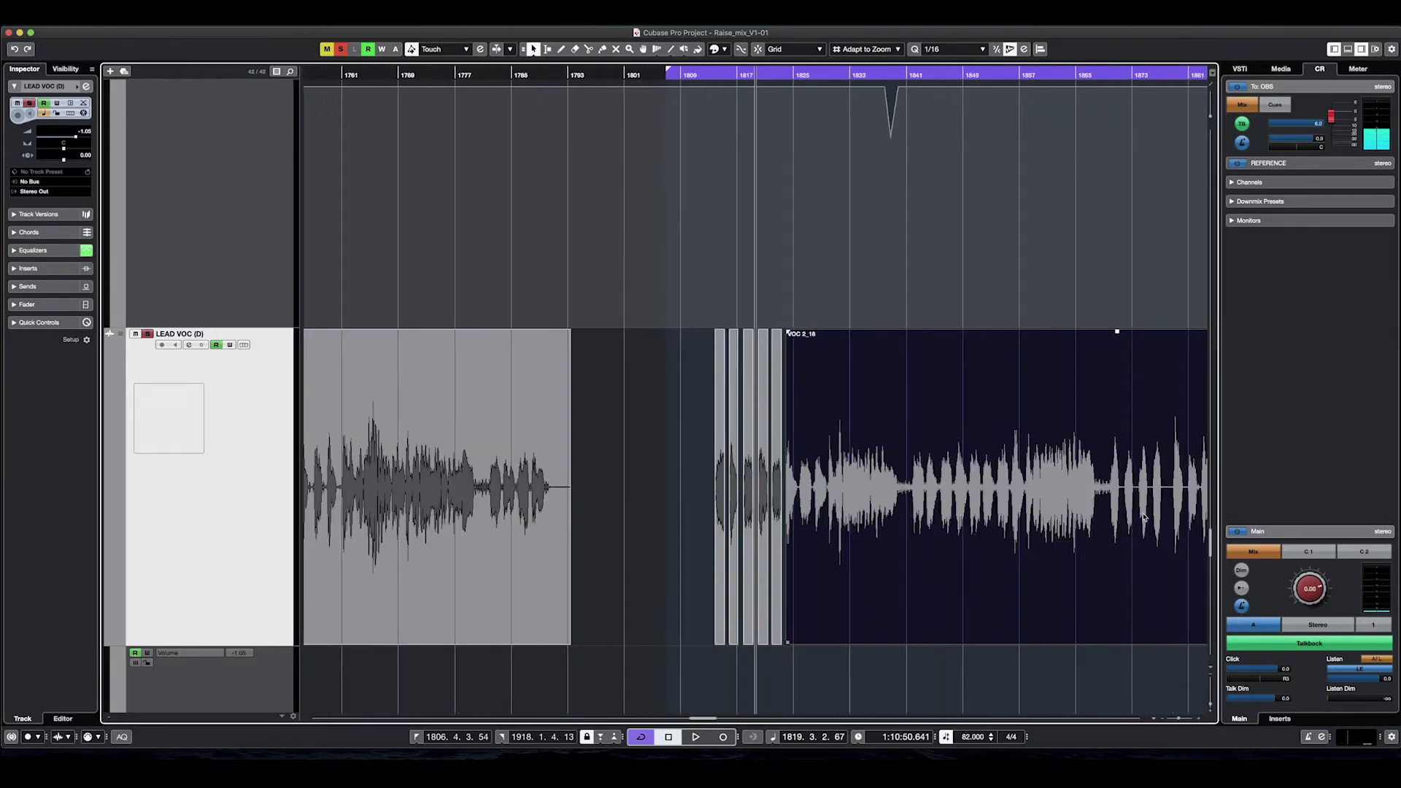
key("g")
key("g")
key("g")
key("h")
key("h")
key("h")
key("h")
key("h")
key("h")
key("h")
key("h")
key("h")
key("h")
key("h")
key("h")
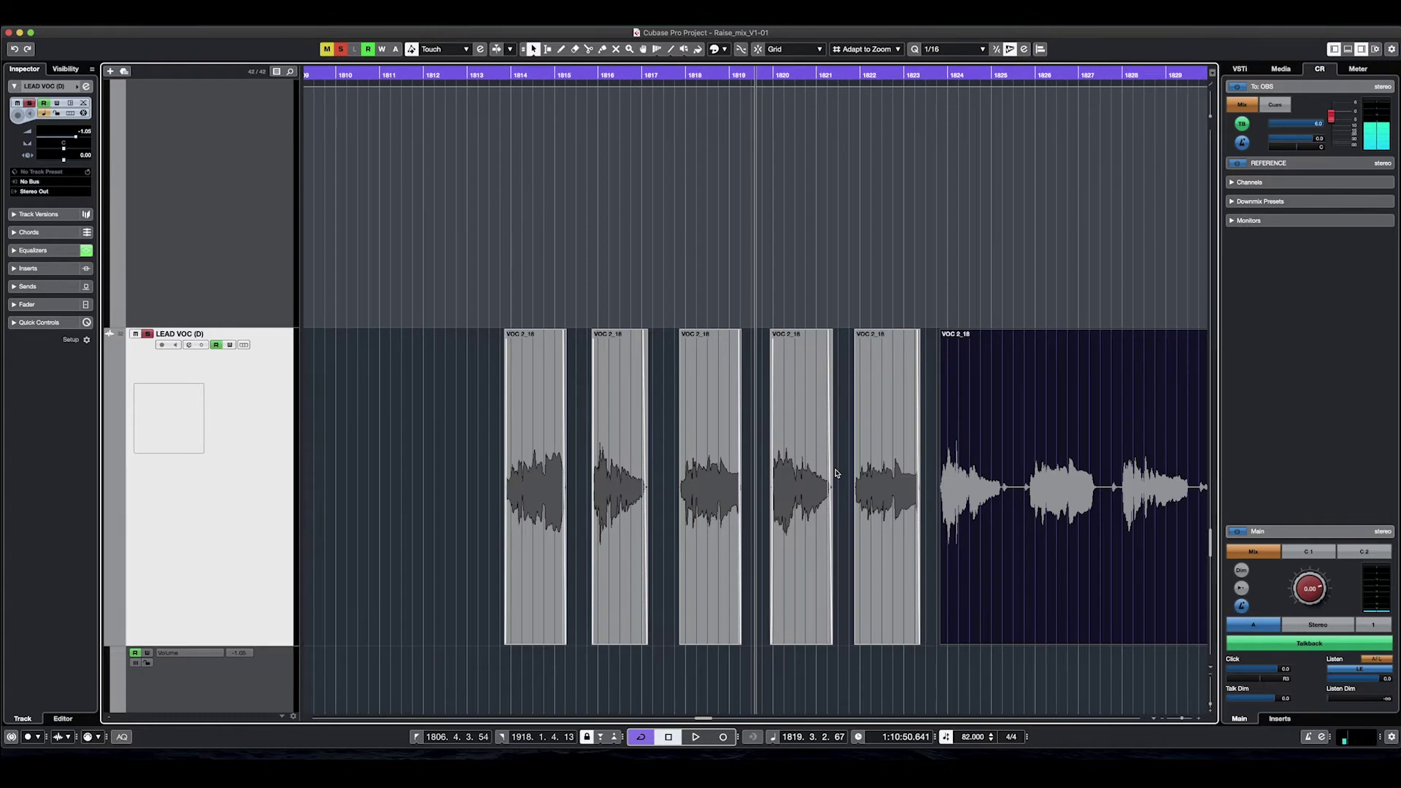
Step: Unsolo the LEAD VOC (D) track and place the playback cursor just before its first phrase in bar 1813
left_click(430, 449)
left_click(147, 334)
left_click(495, 76)
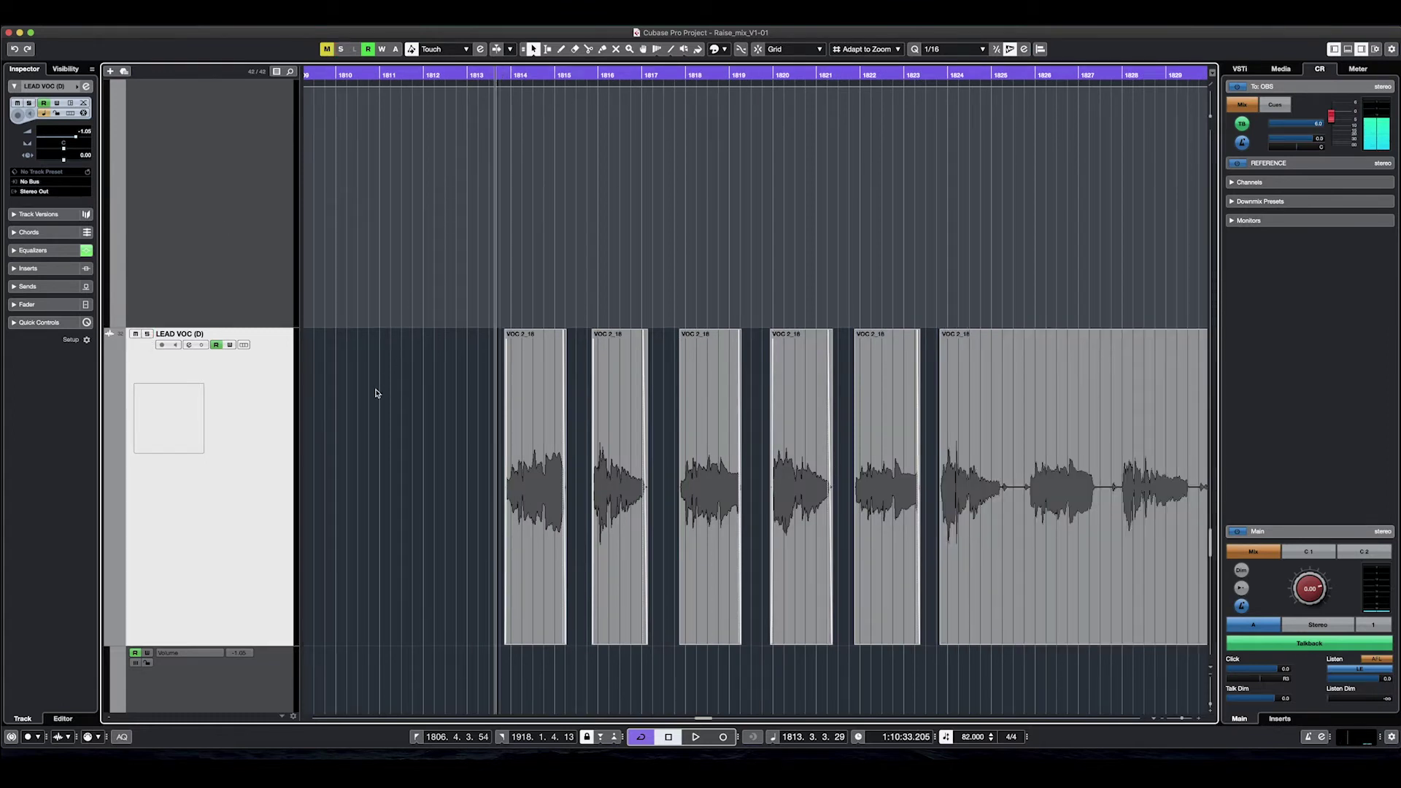
Step: Mute the orange LEAD VOC track above LEAD VOC (D)
scroll(366, 449, "up", 10)
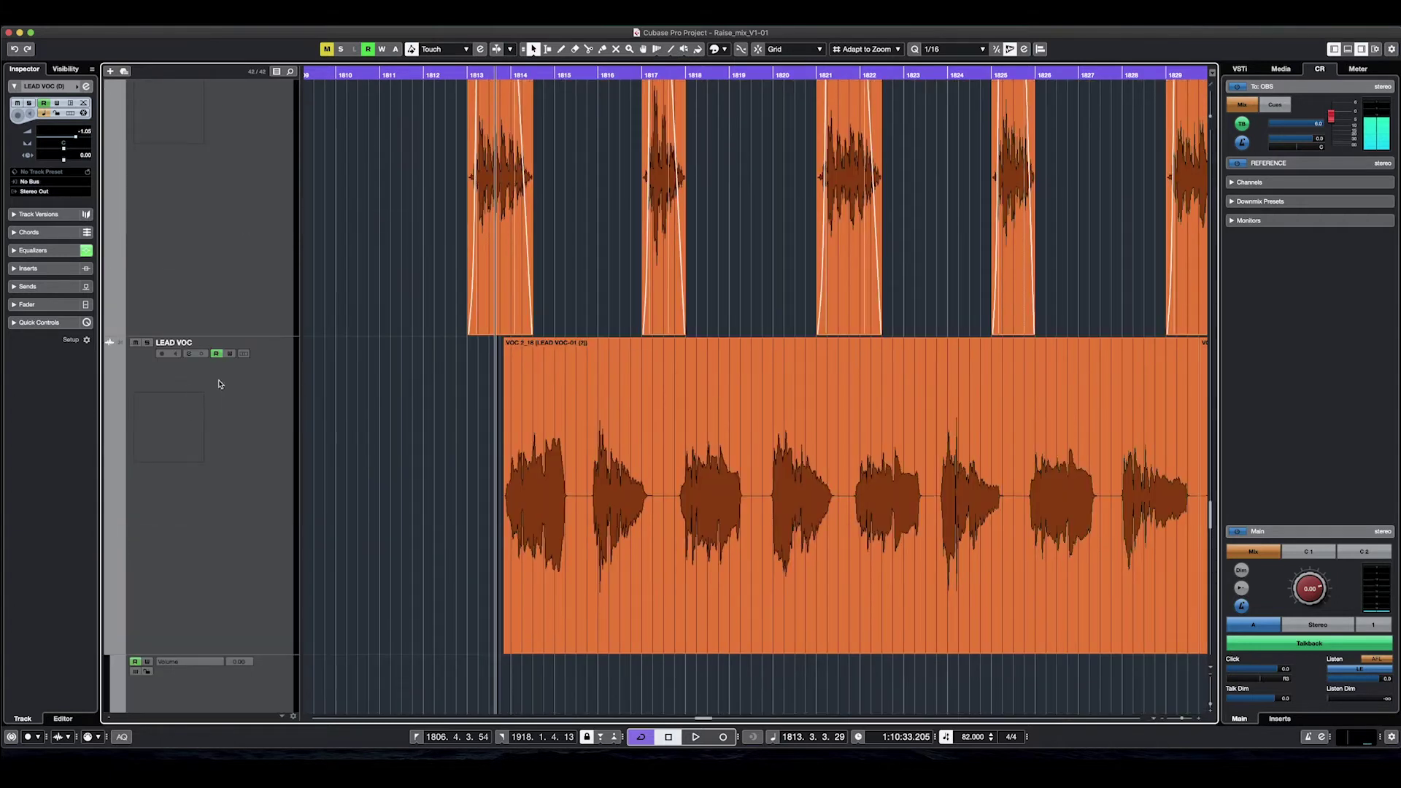
left_click(137, 343)
scroll(296, 405, "down", 3)
scroll(296, 404, "up", 3)
left_click(733, 500)
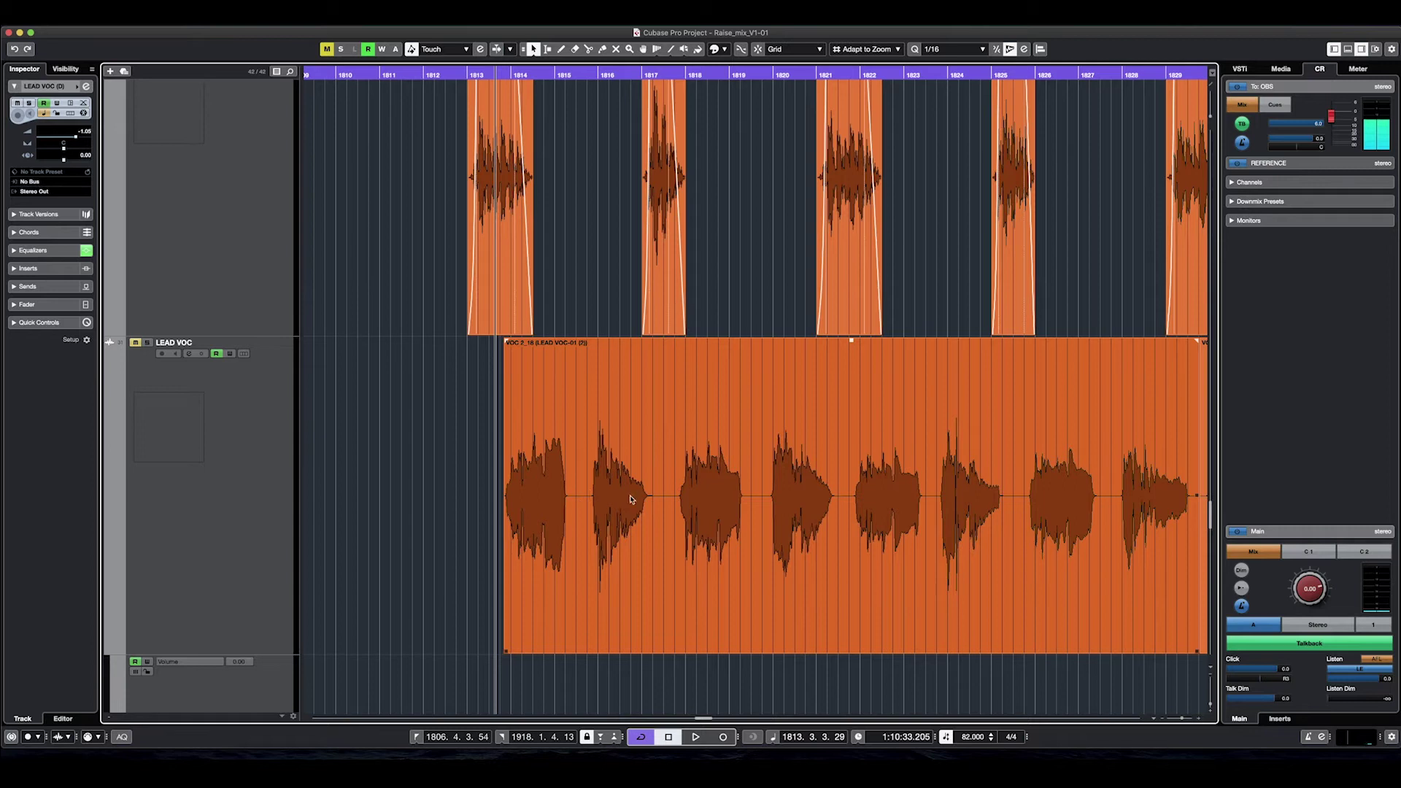
left_click(477, 412)
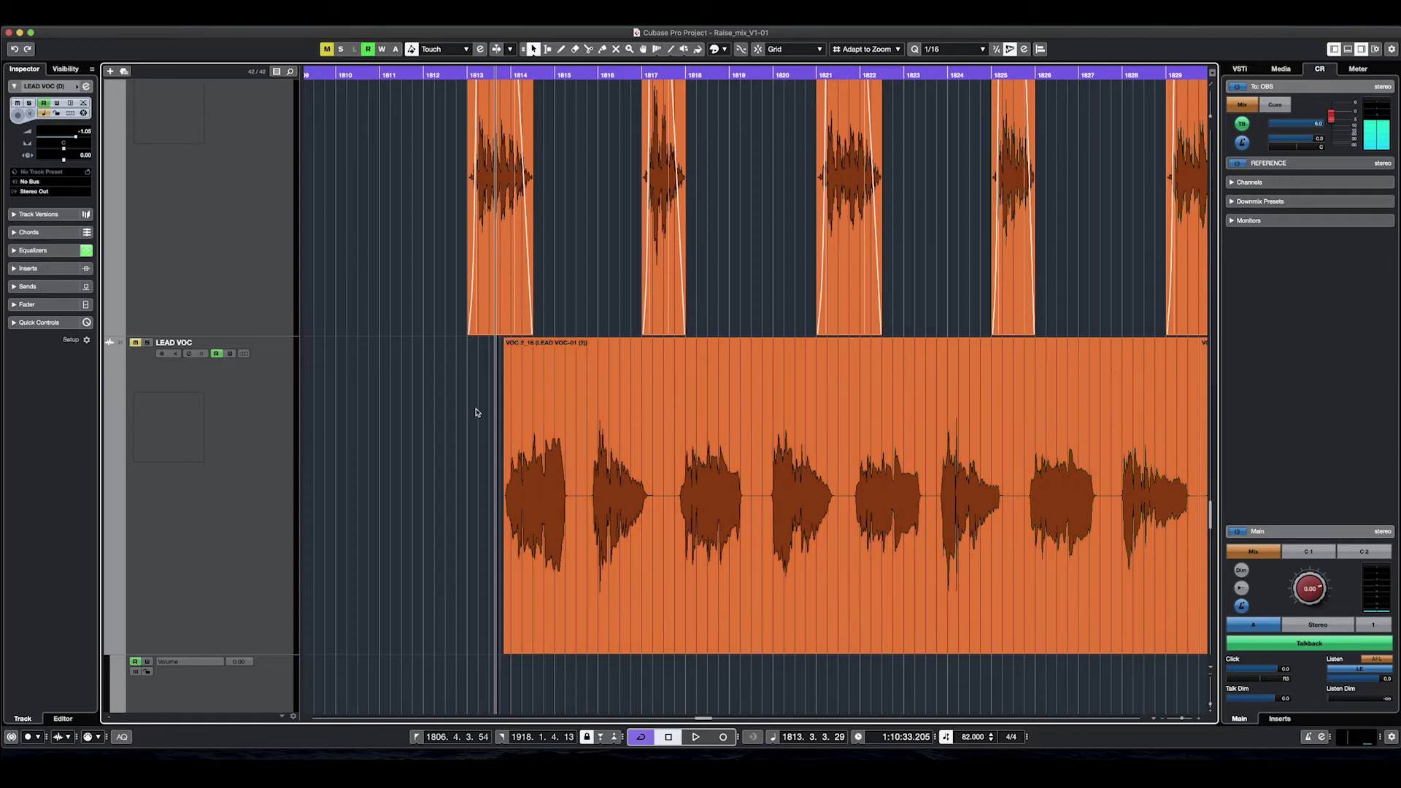
Step: Play the edited LEAD VOC (D) phrases together with the mix, starting just before the first phrase
scroll(438, 415, "down", 10)
key("space")
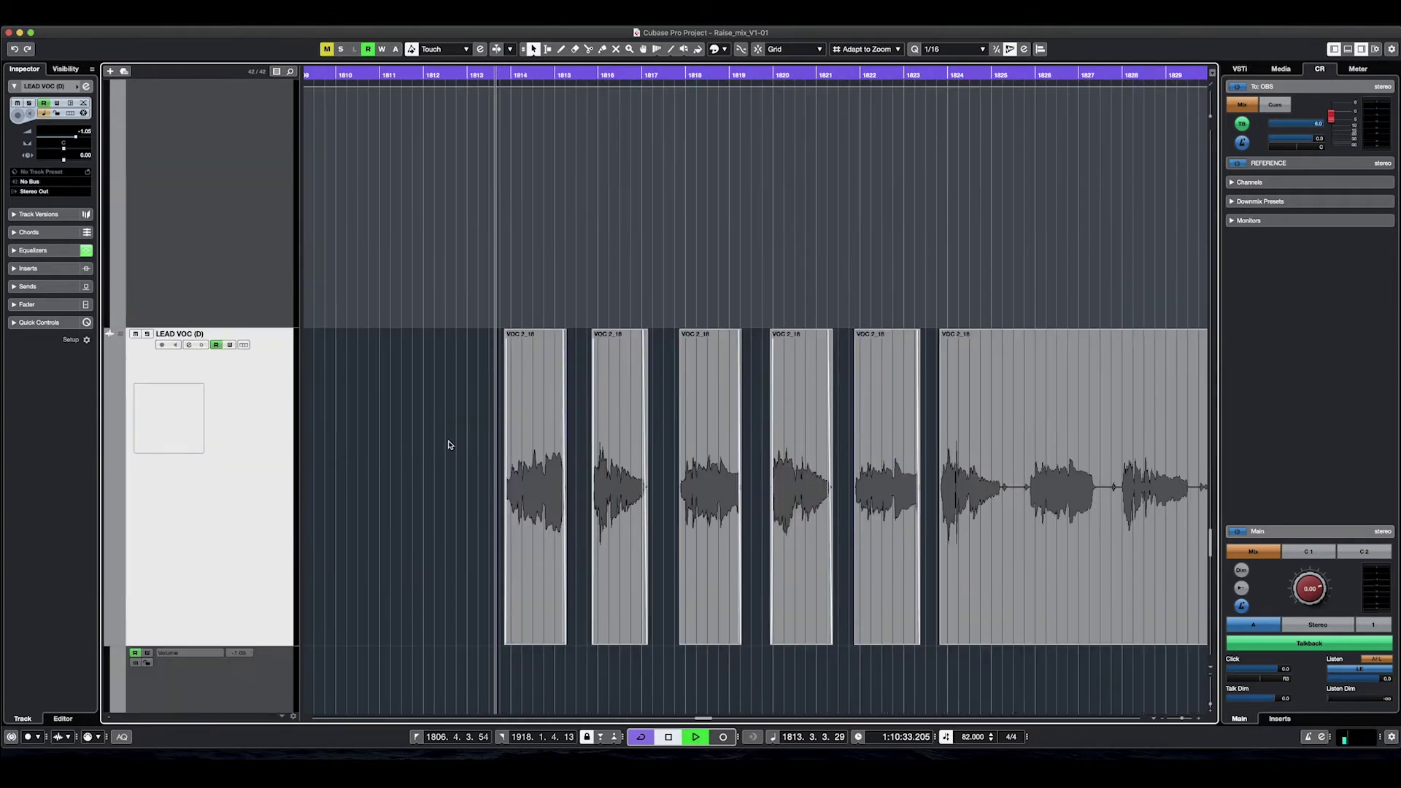
key("space")
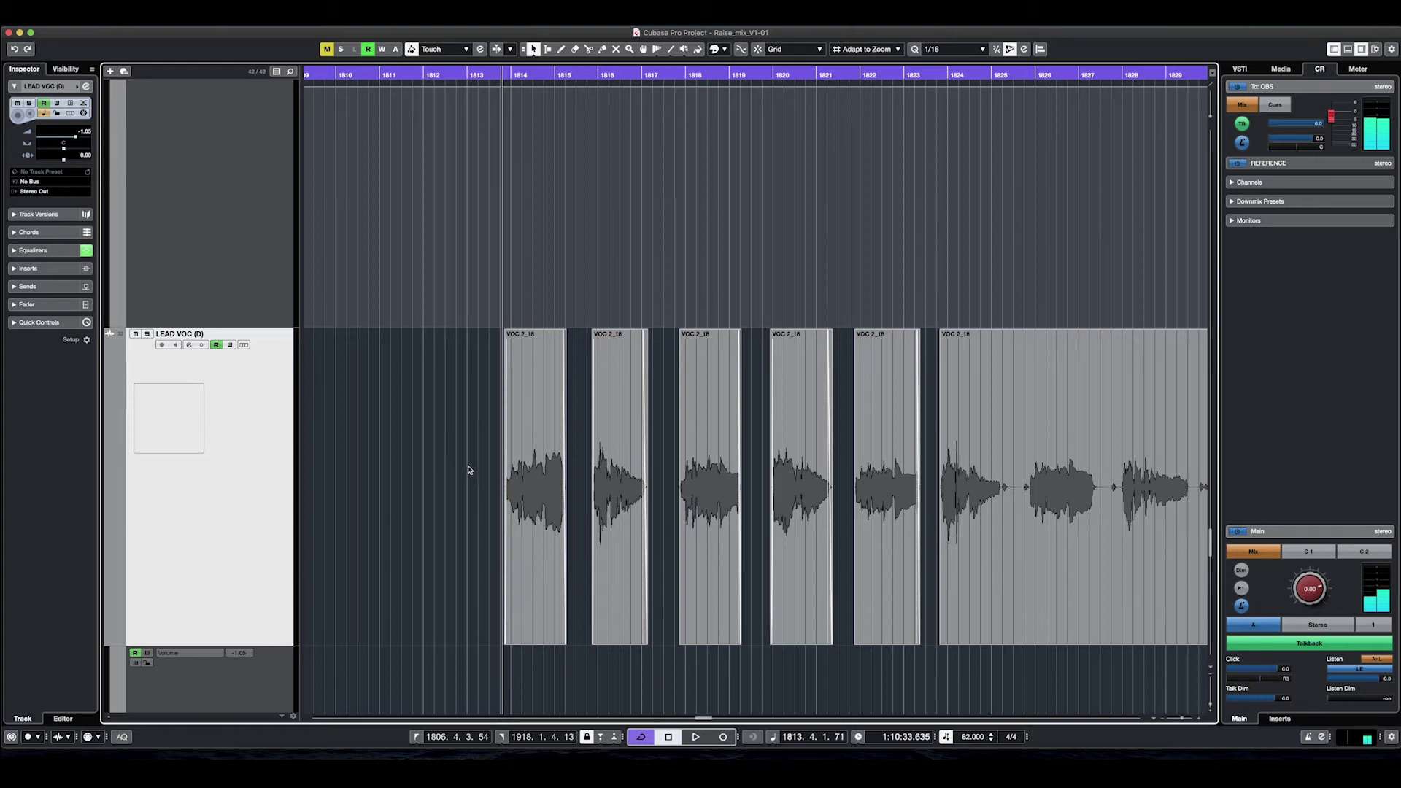
key("space")
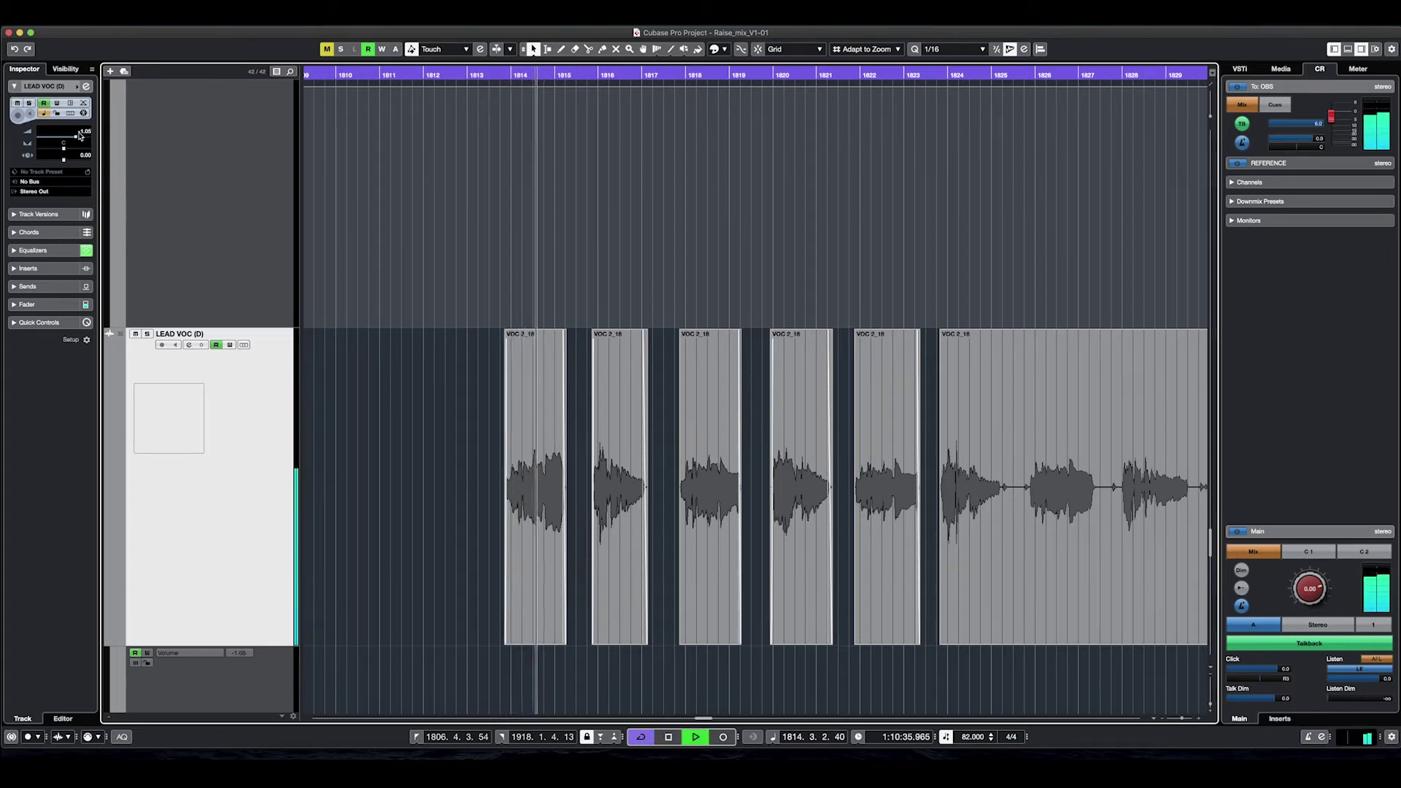
left_click_drag(76, 137, 82, 138)
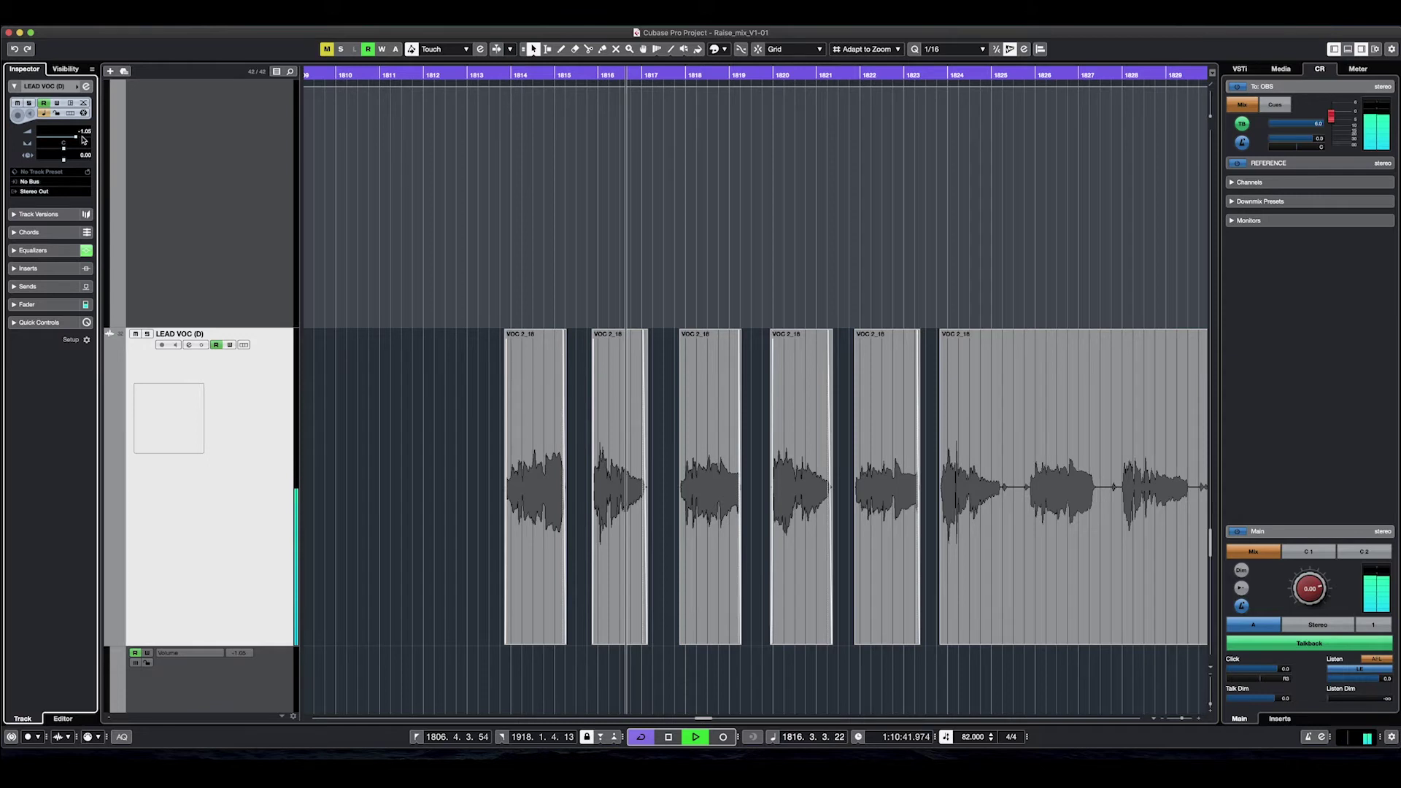
left_click_drag(82, 139, 77, 139)
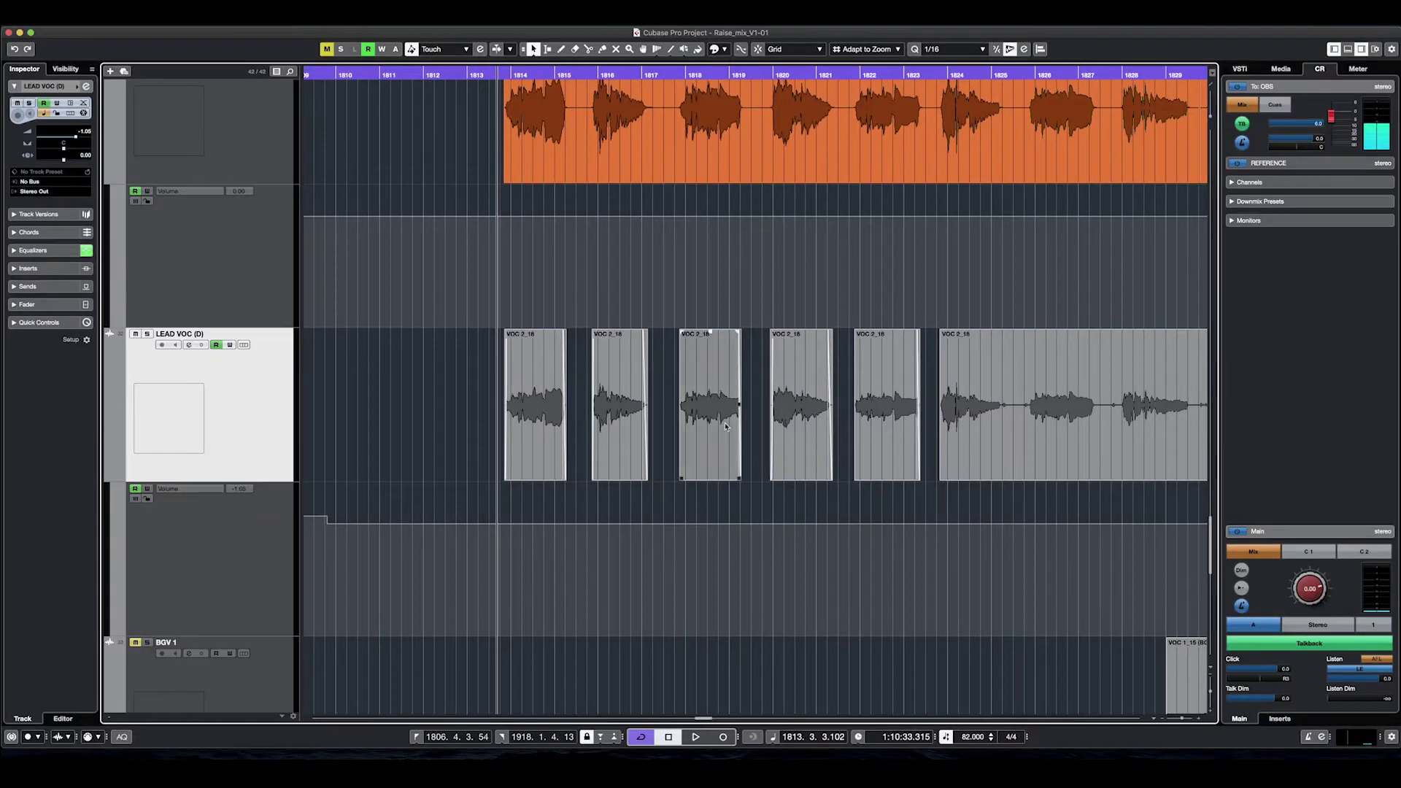
Step: Split the clip after the sixth phrase, just past bar 1825, and trim the following clip's start to the seventh phrase
key("3")
left_click(1004, 452)
key("1")
left_click(1005, 455)
left_click_drag(1005, 476, 1027, 476)
Step: Split the clip after the seventh phrase, just past bar 1827, and trim the next clip's start to the eighth phrase
key("3")
left_click(1097, 454)
key("1")
left_click_drag(1099, 478, 1122, 477)
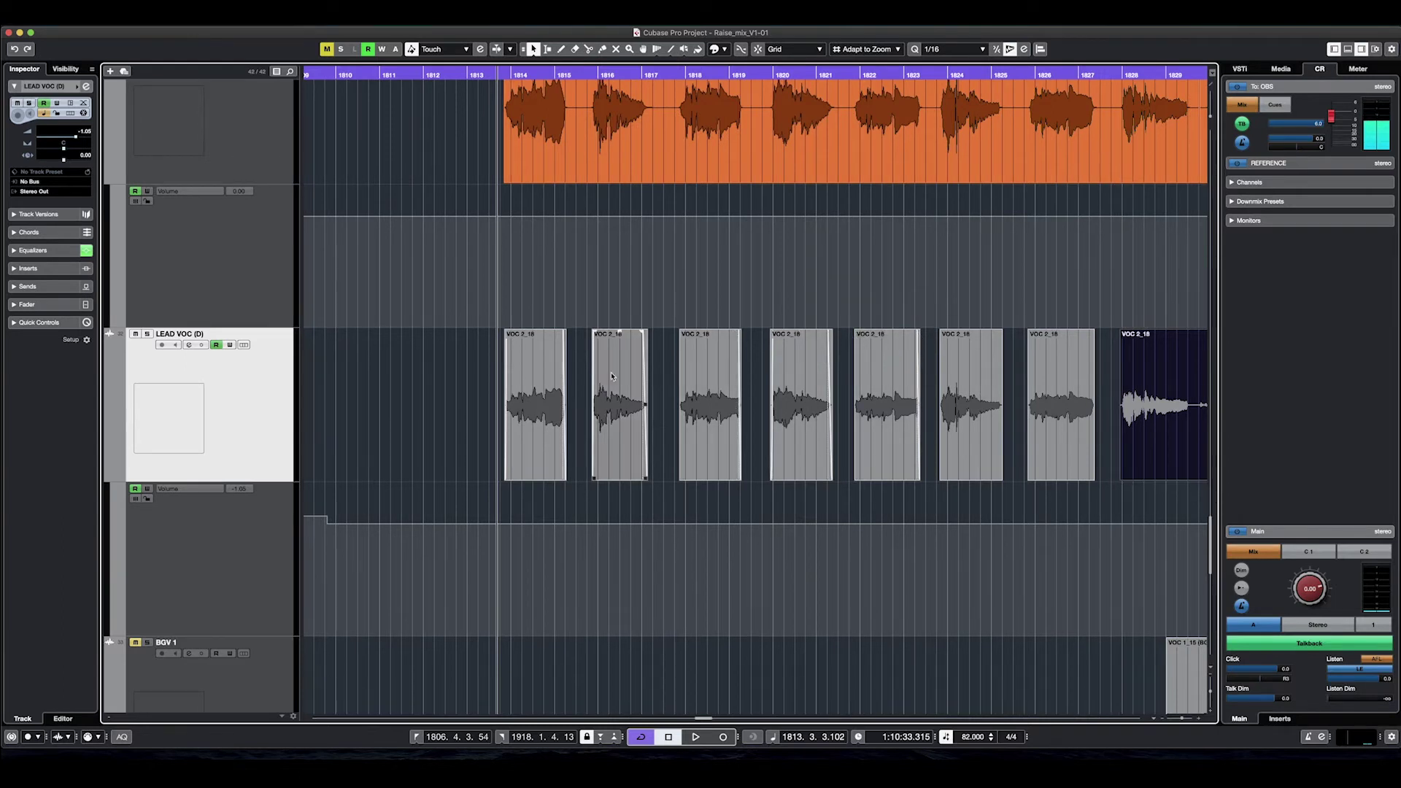
Step: Bounce the first four LEAD VOC (D) clips into one audio event, replacing the original events
left_click_drag(441, 374, 838, 442)
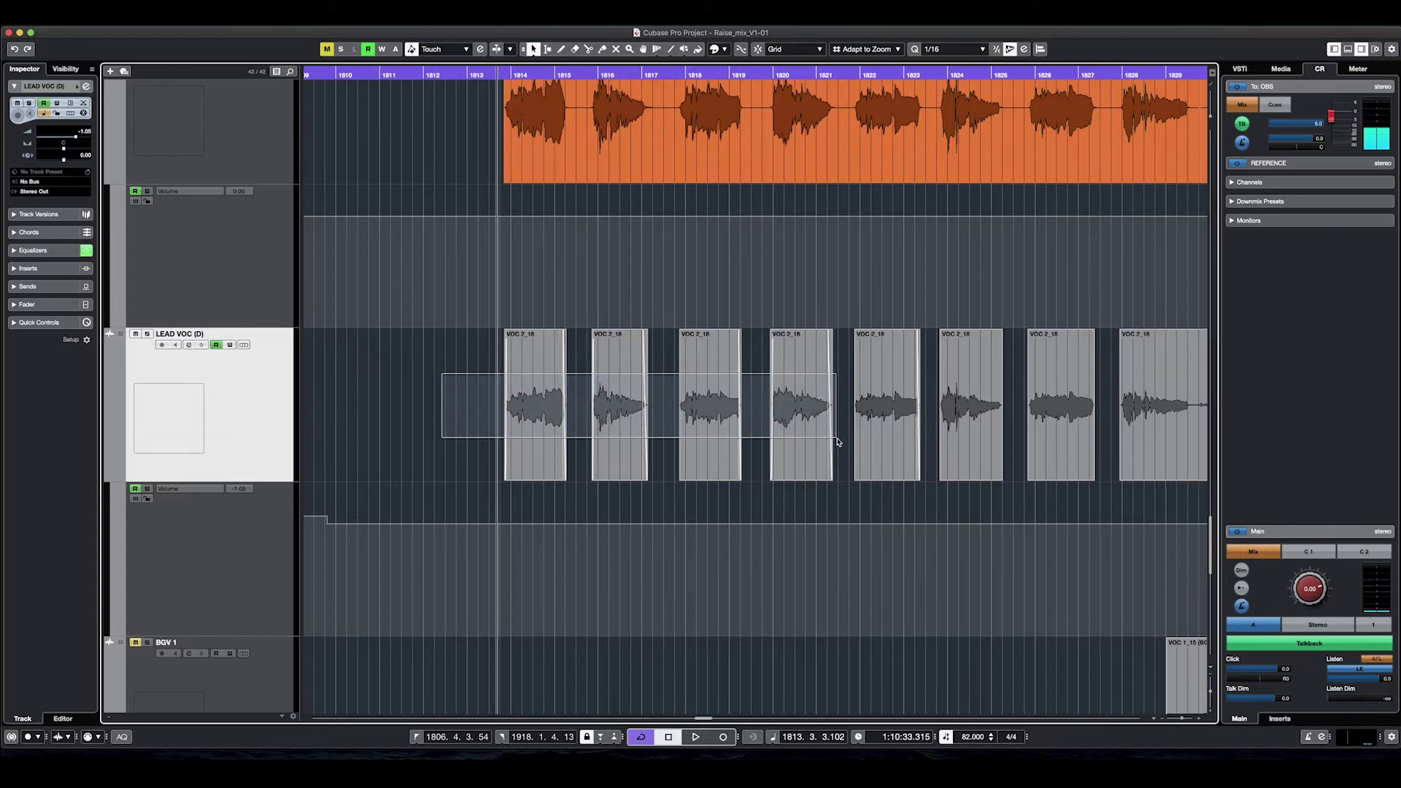
left_click_drag(838, 442, 841, 440)
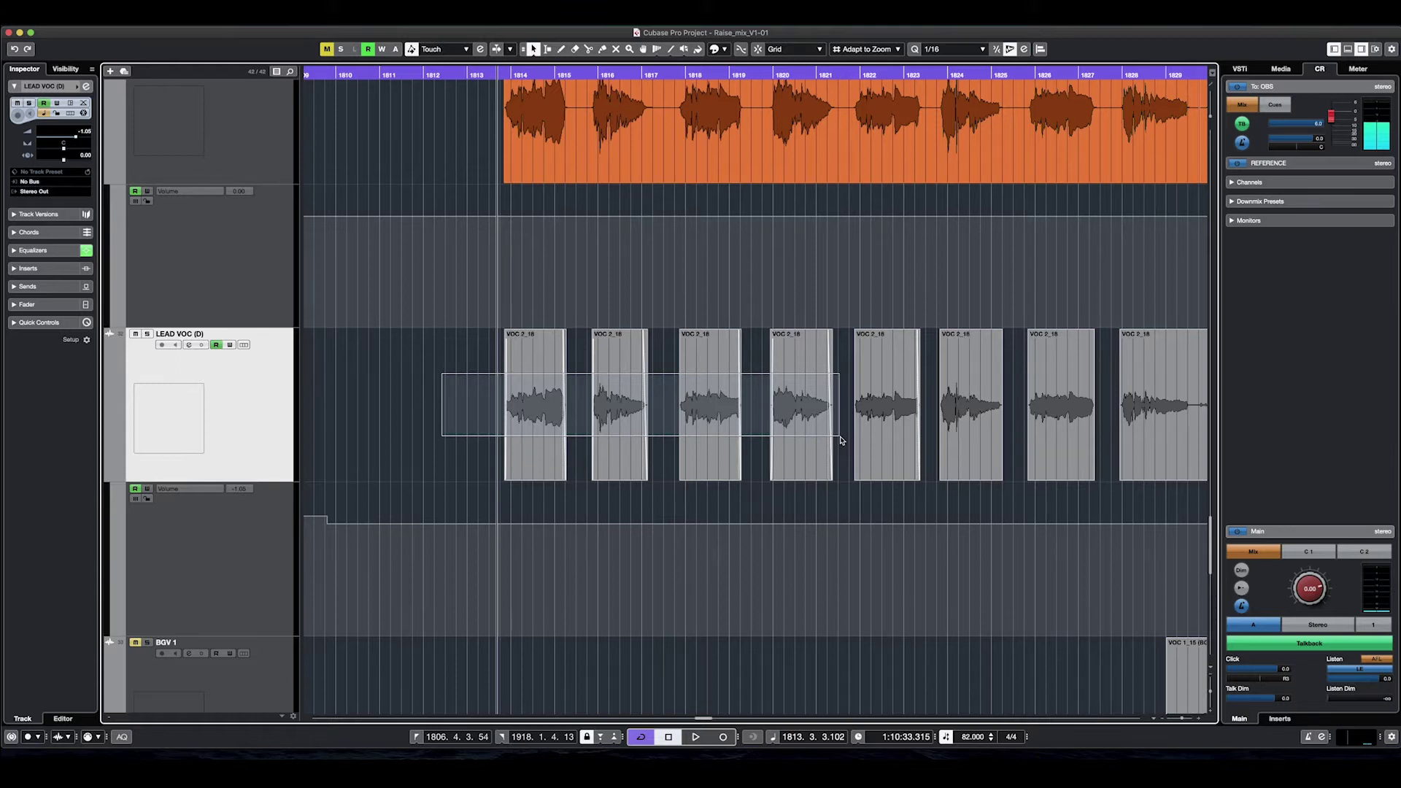
left_click_drag(841, 440, 840, 440)
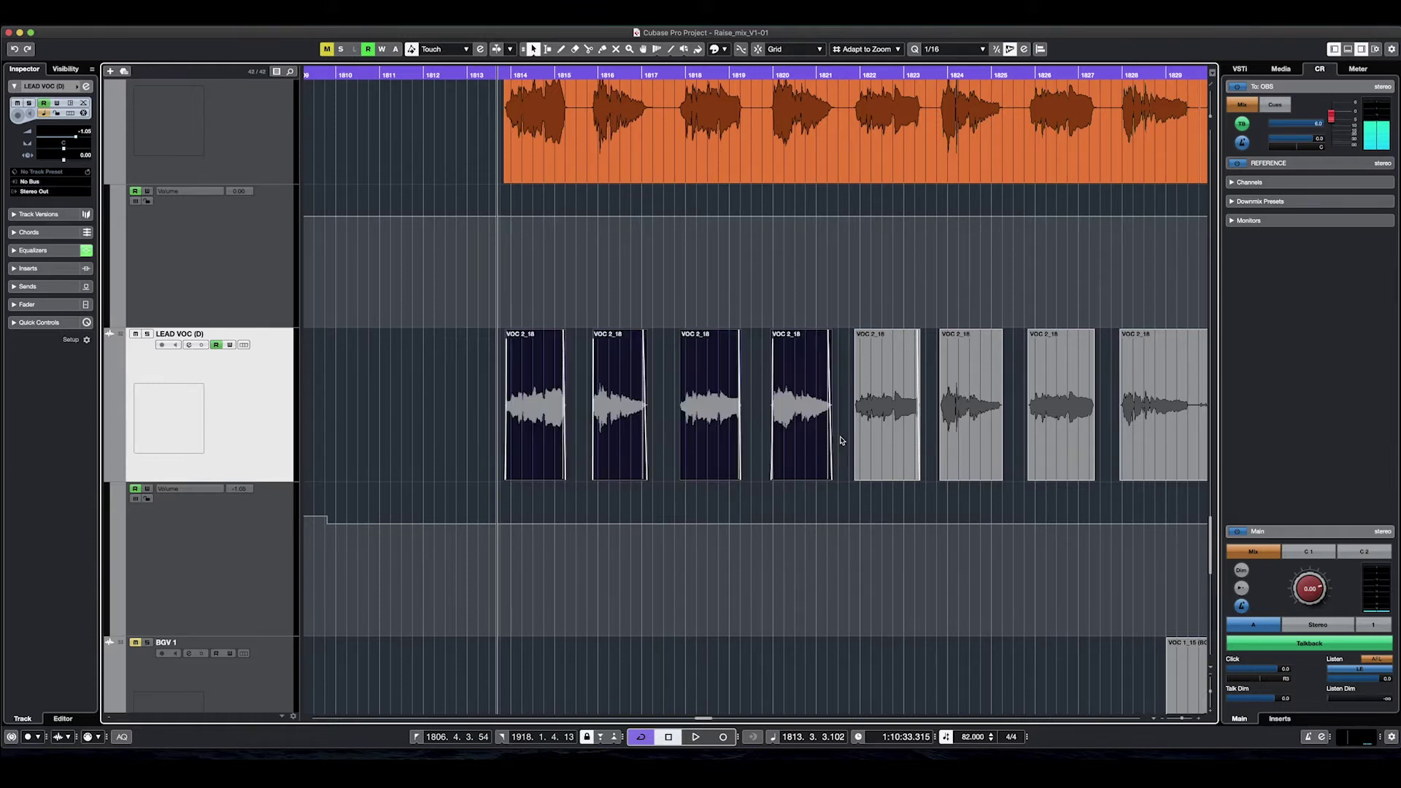
left_click(156, 26)
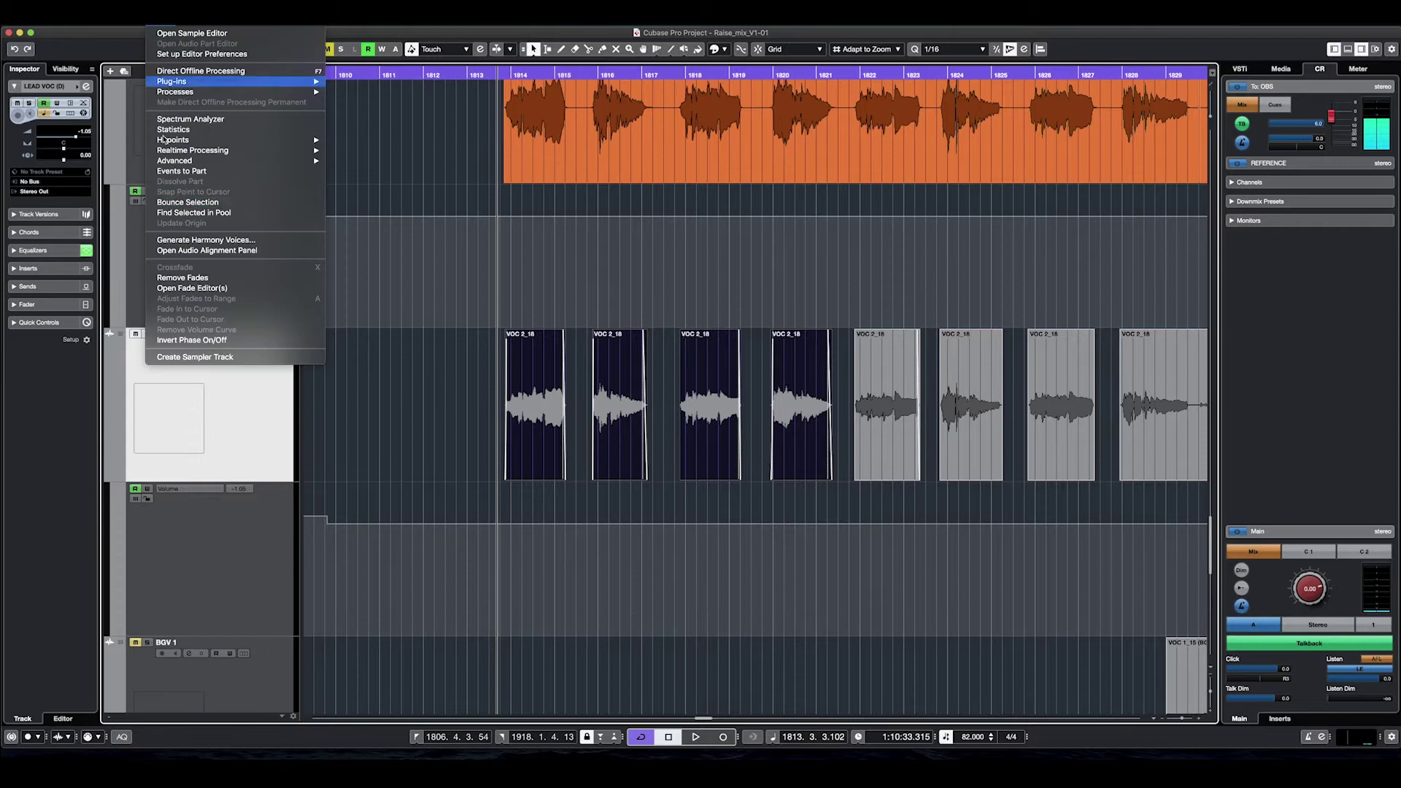
left_click(175, 203)
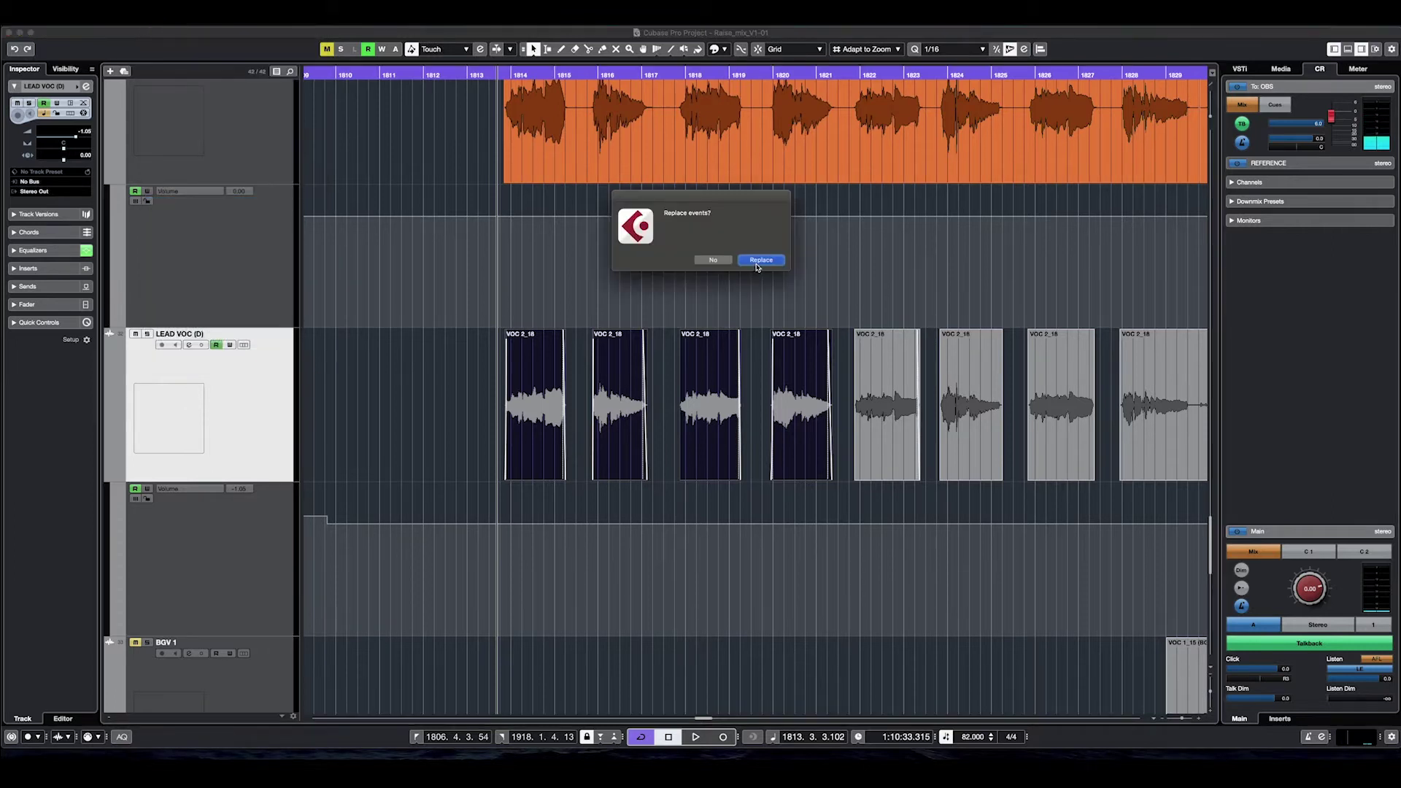
left_click(761, 261)
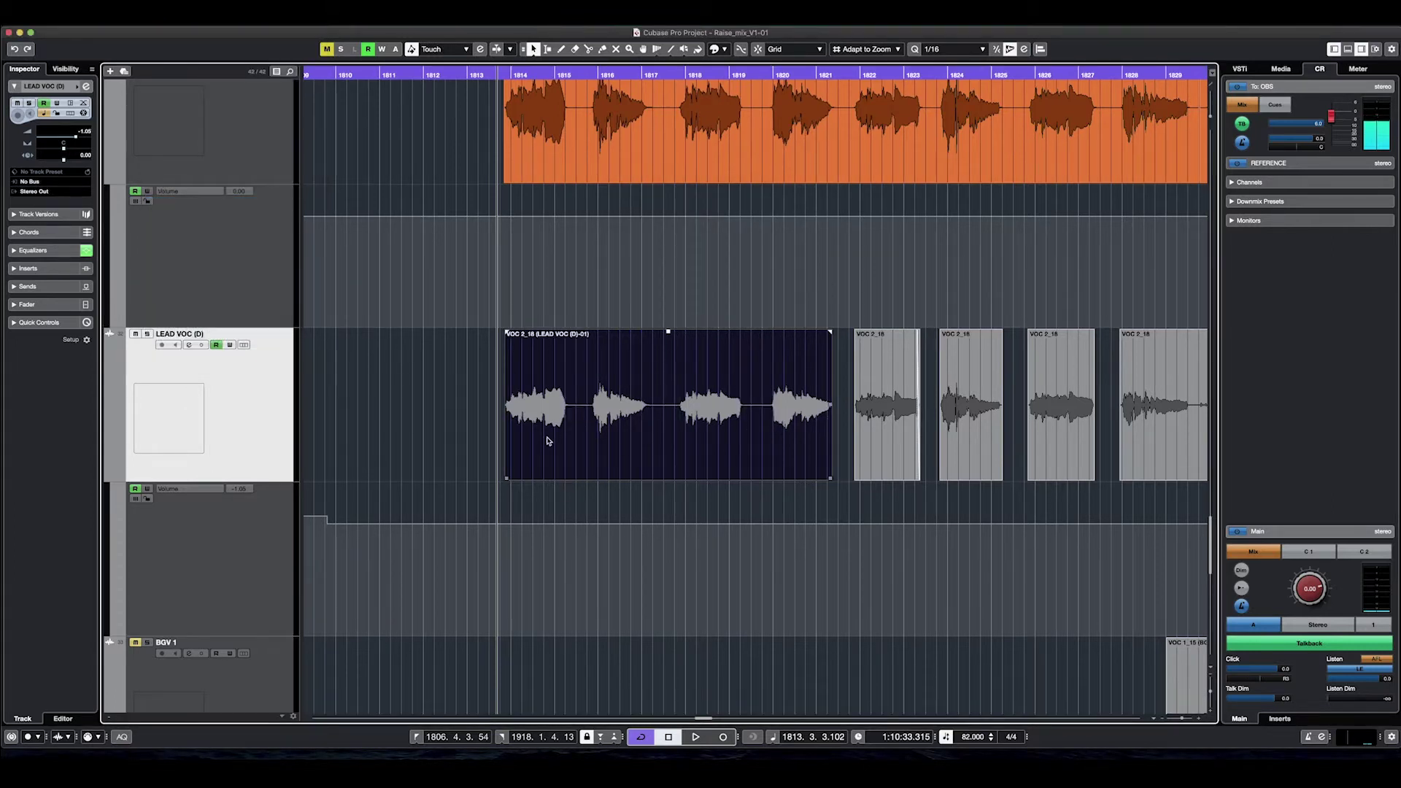
left_click(377, 411)
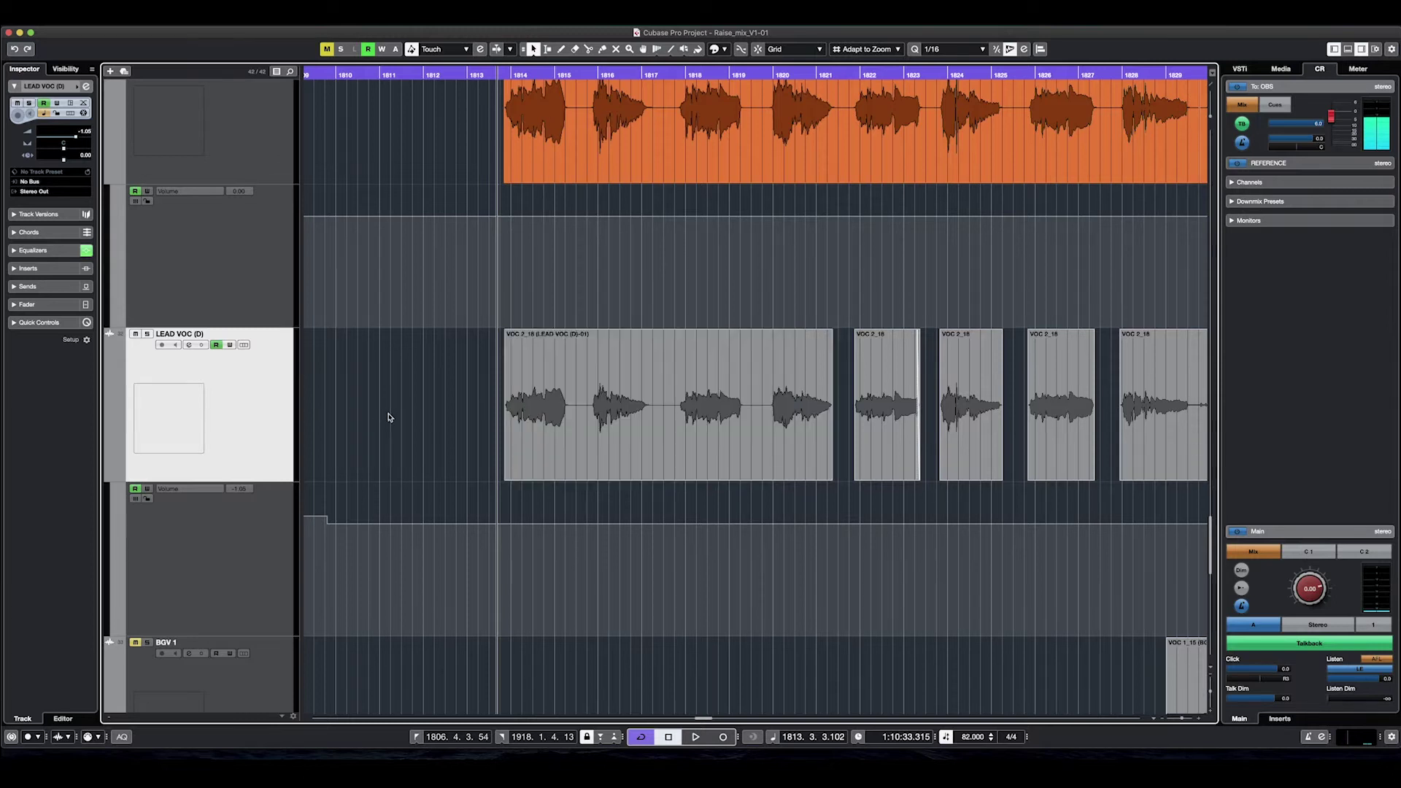
Step: Open the bounced first LEAD VOC (D) clip in the Sample Editor and enable VariAudio pitch editing
double_click(590, 418)
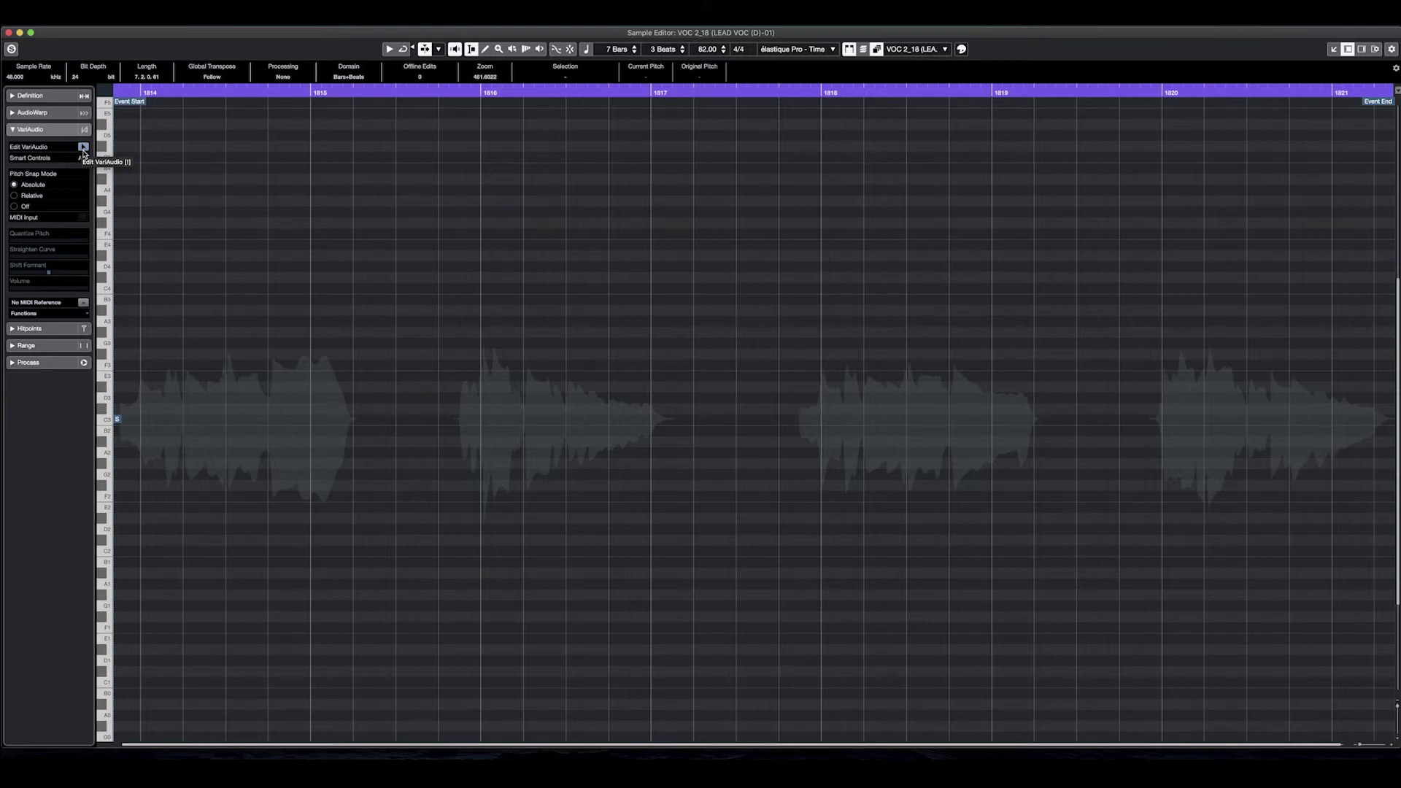
left_click(8, 32)
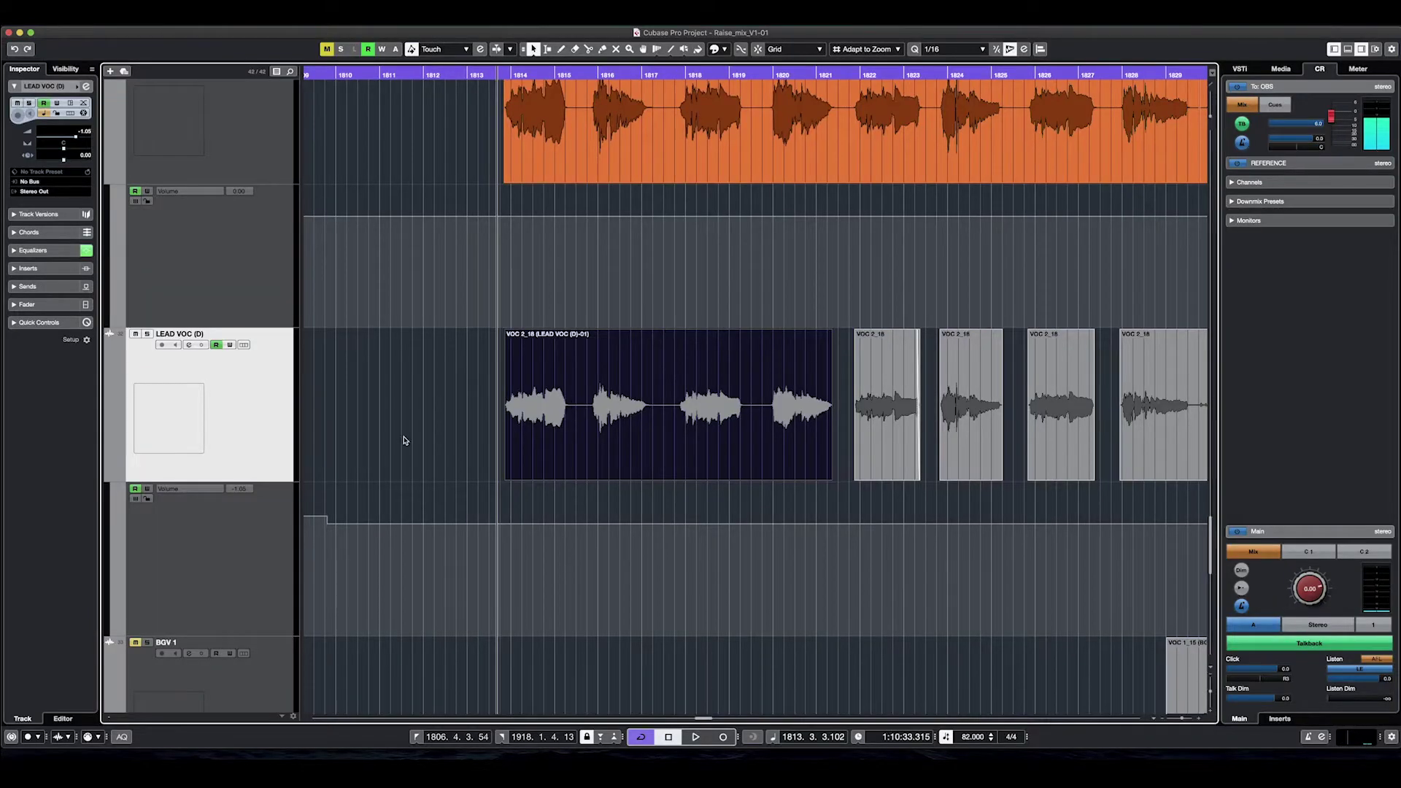
double_click(731, 453)
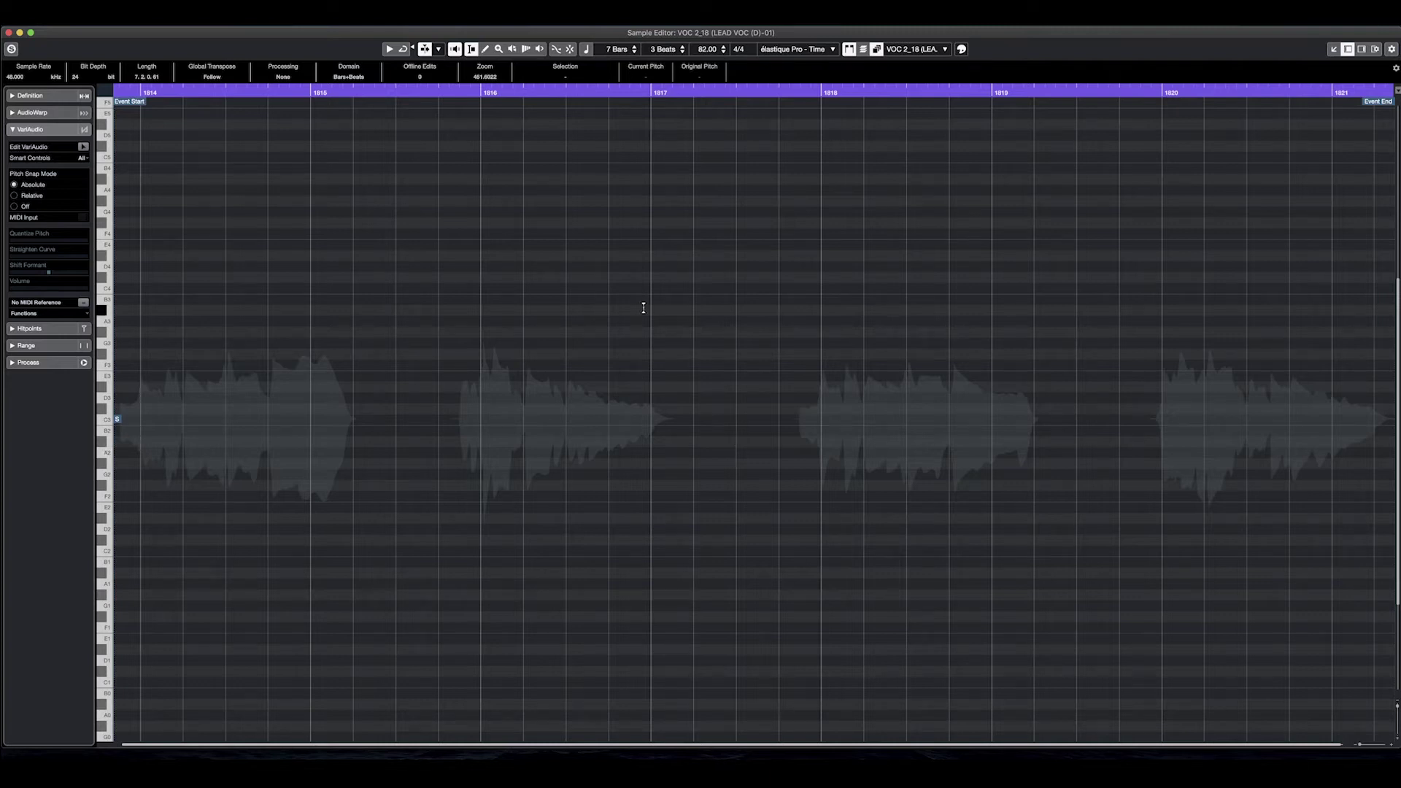
left_click(82, 148)
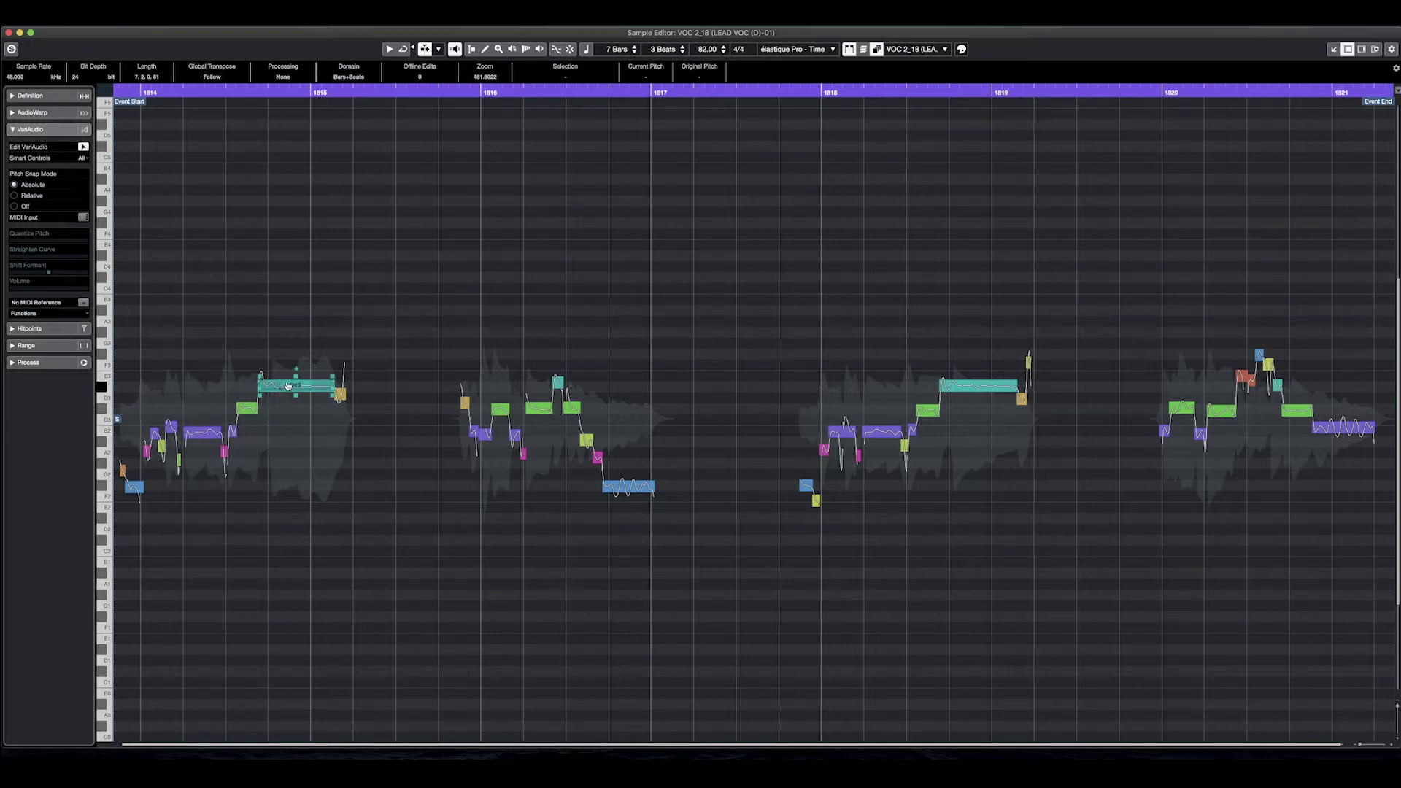
mouse_move(288, 387)
left_mouse_down()
mouse_move(290, 325)
mouse_move(294, 387)
left_mouse_up()
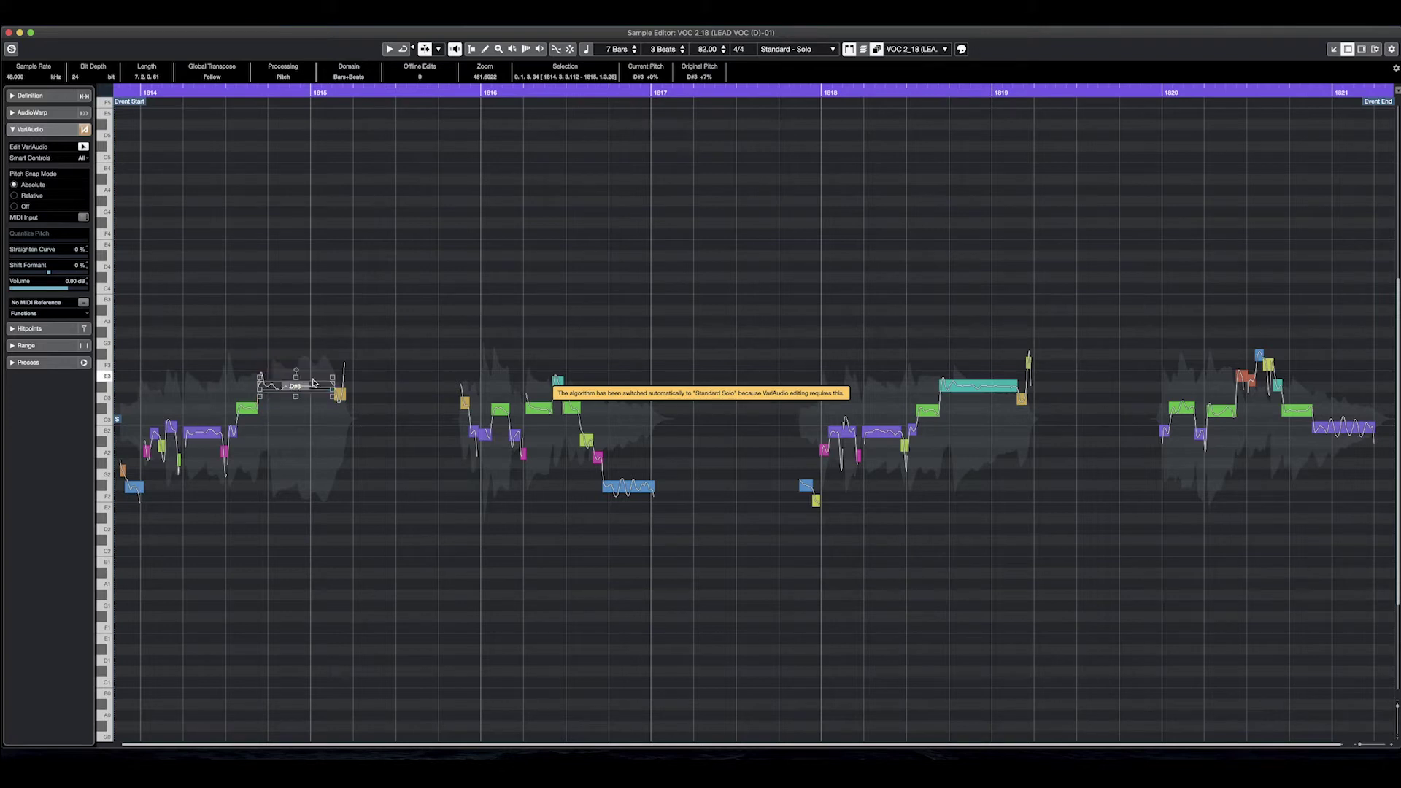
key("super+z")
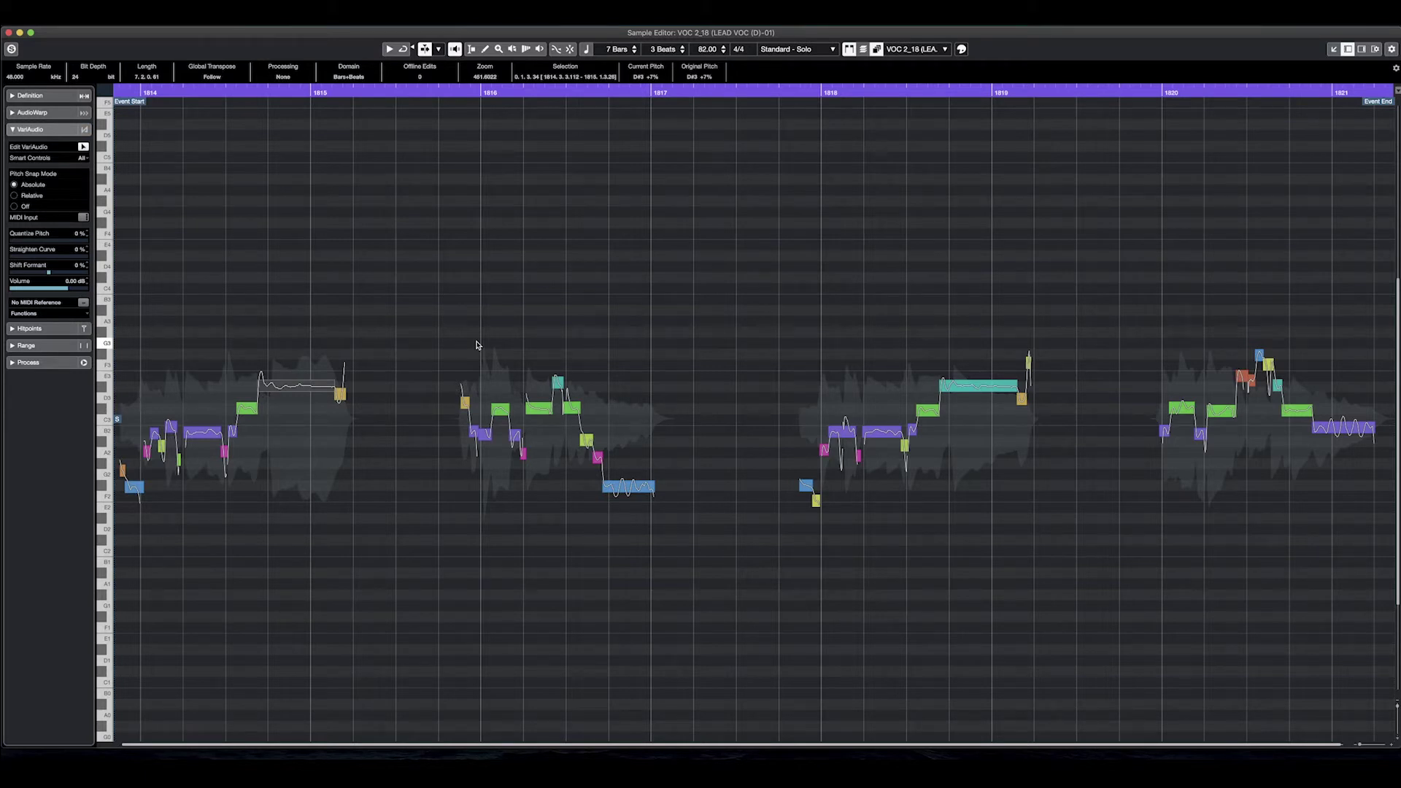
left_click(314, 314)
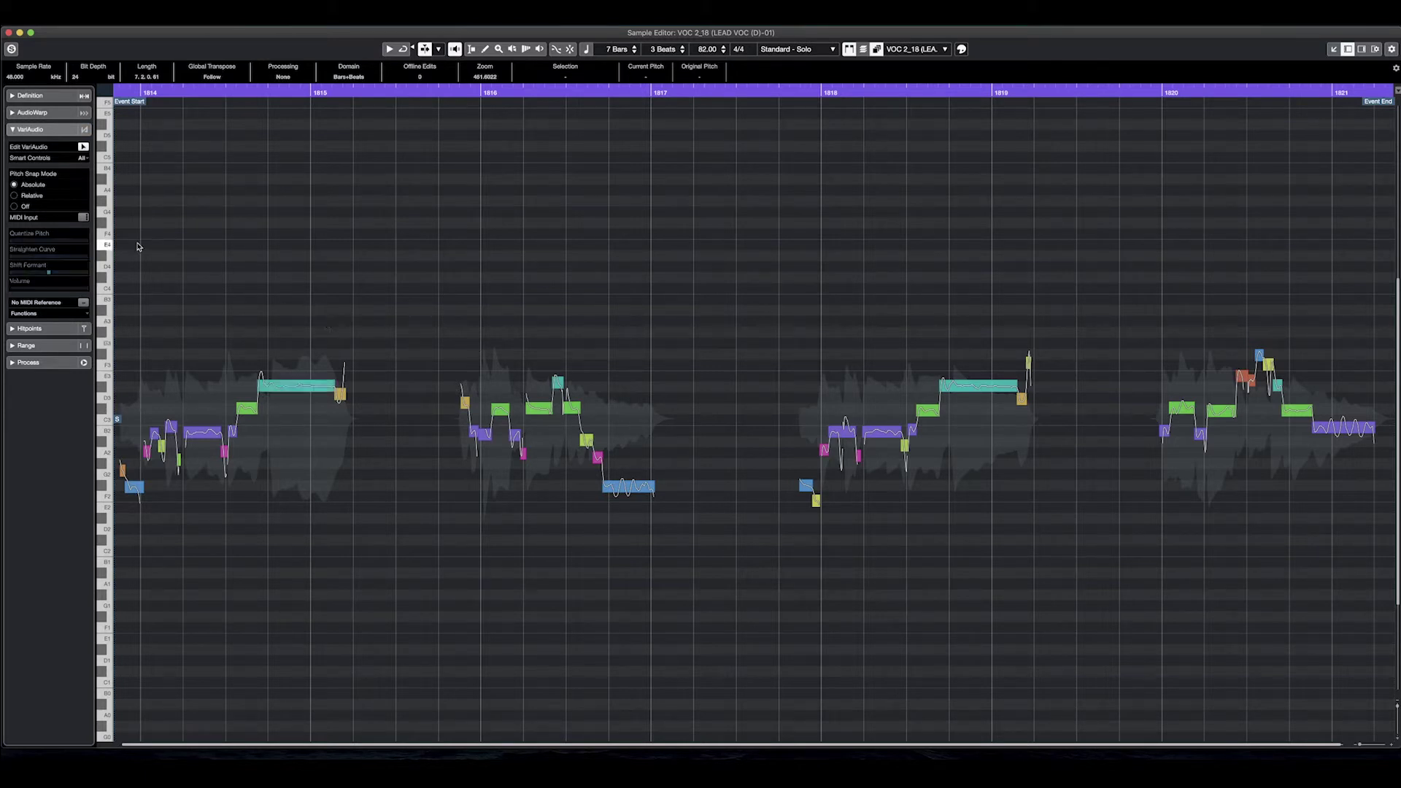
Step: Play the untuned first phrase, and set Quantize Pitch to 100% for all notes in the clip
key("space")
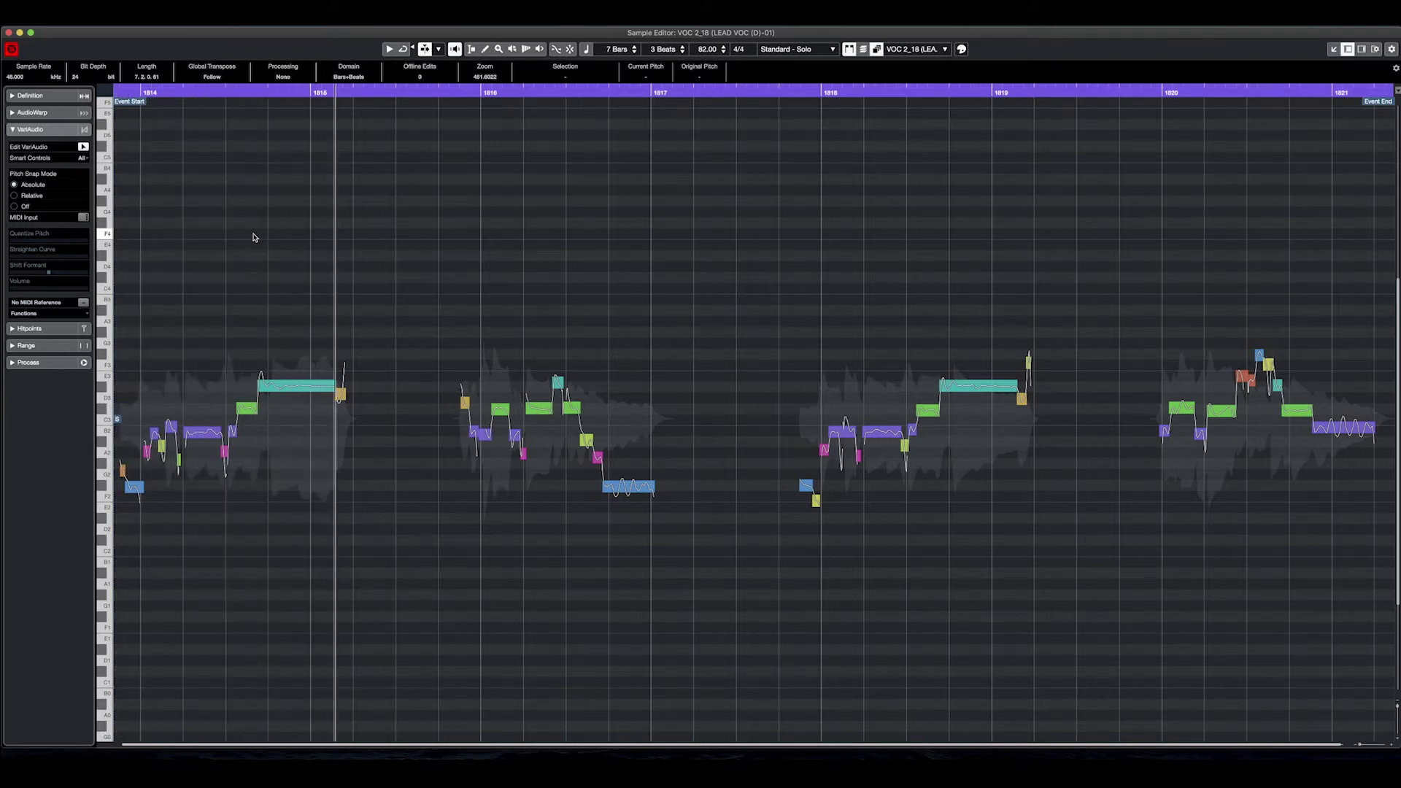
key("space")
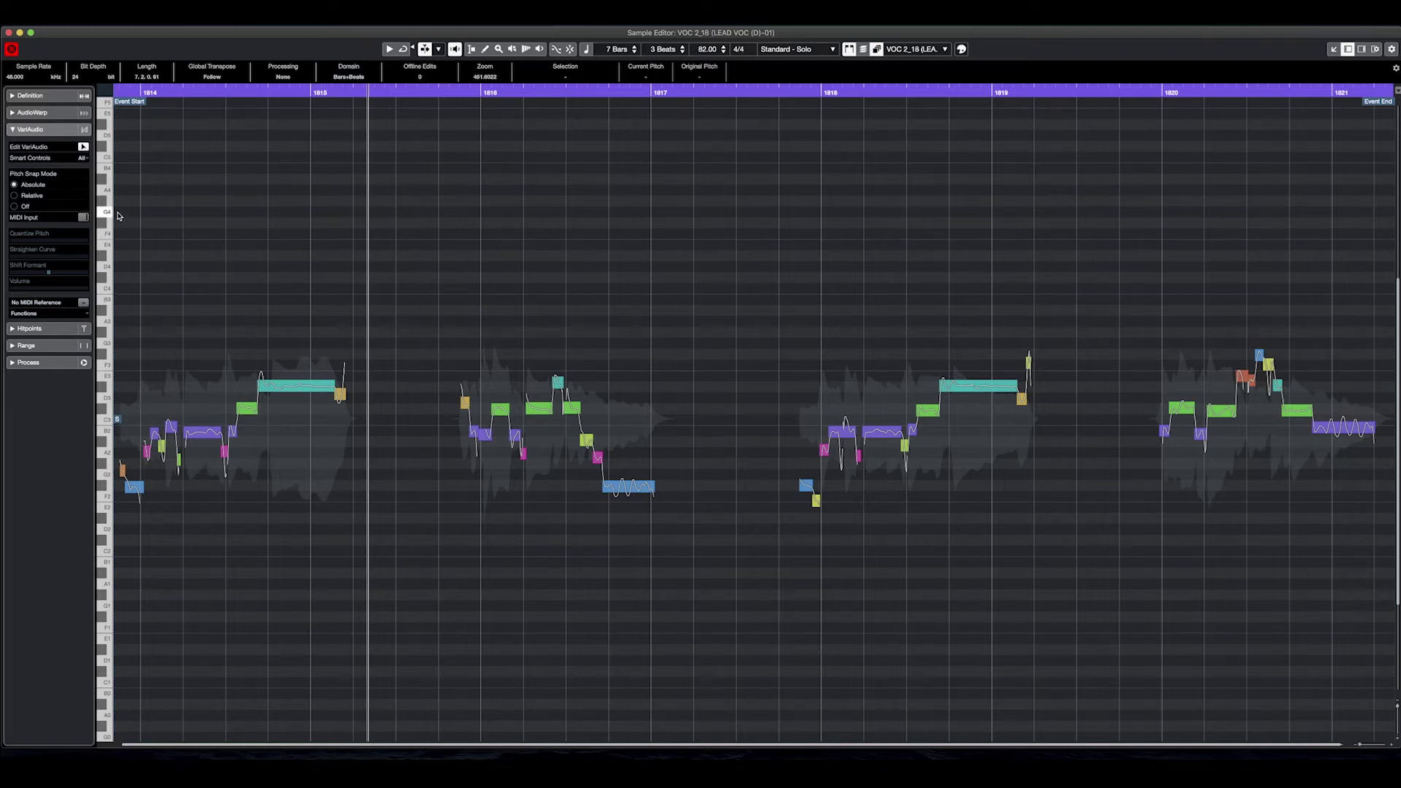
left_click_drag(119, 212, 1383, 602)
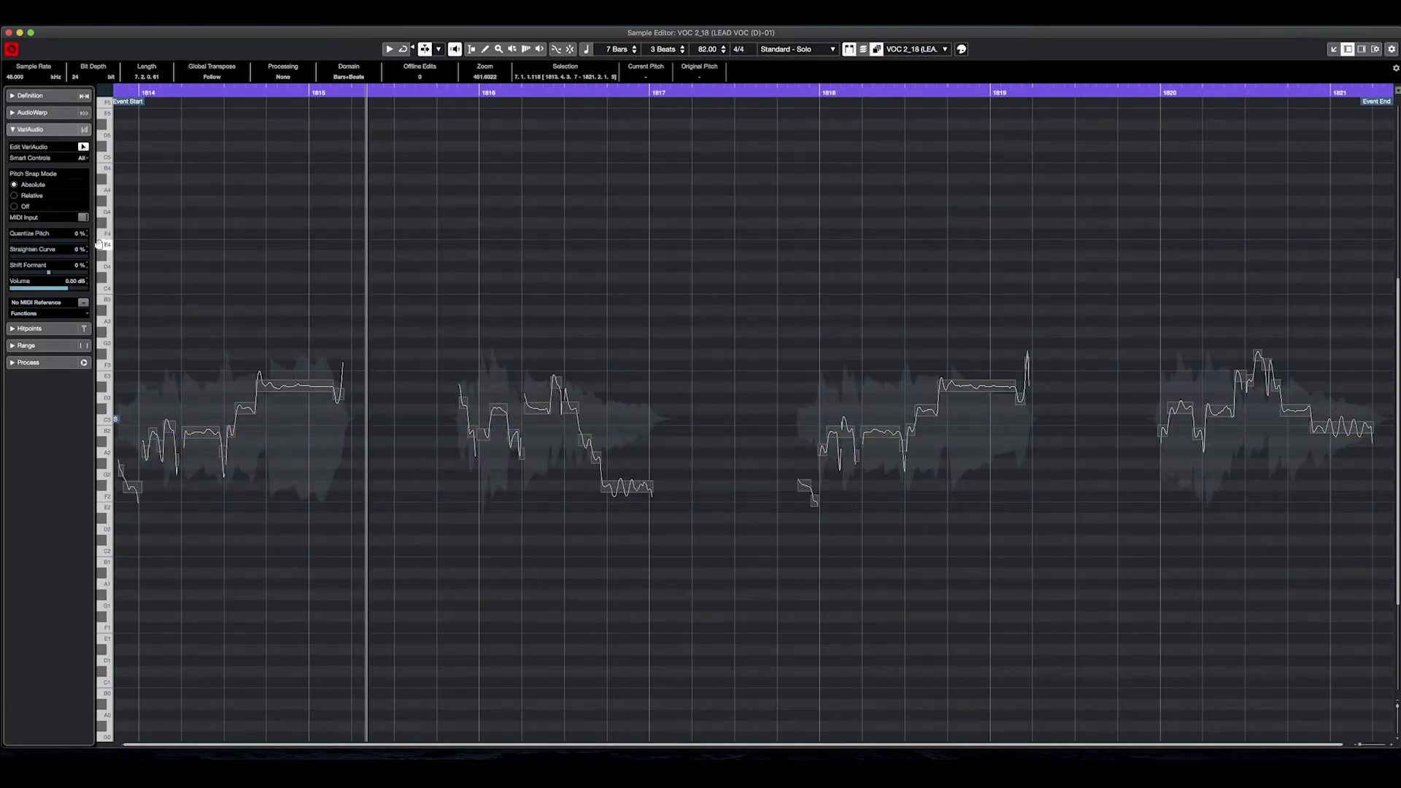
left_click_drag(18, 242, 86, 244)
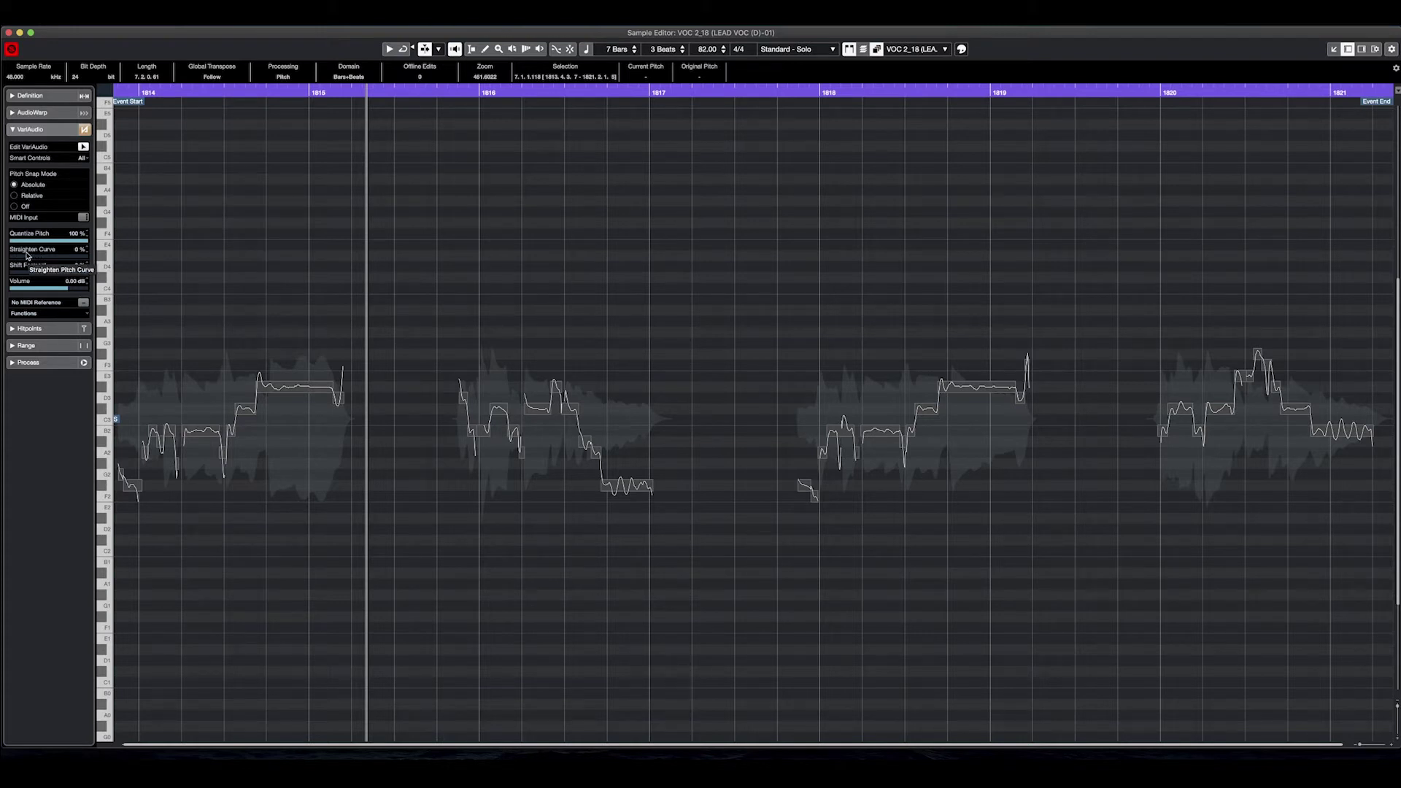
Step: Set Straighten Curve to 100% on all notes and play the first phrase from the clip's start
left_click_drag(25, 260, 113, 262)
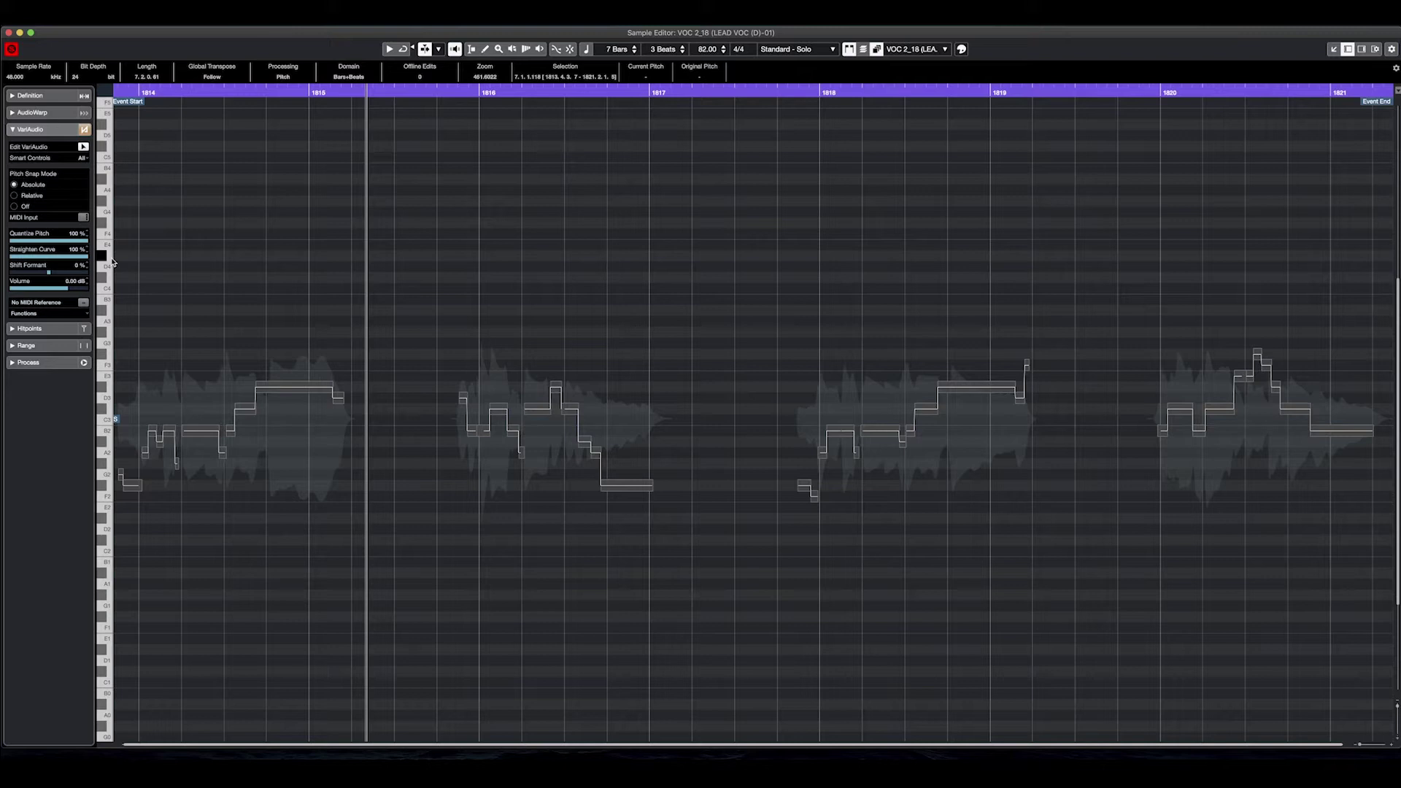
left_click(121, 94)
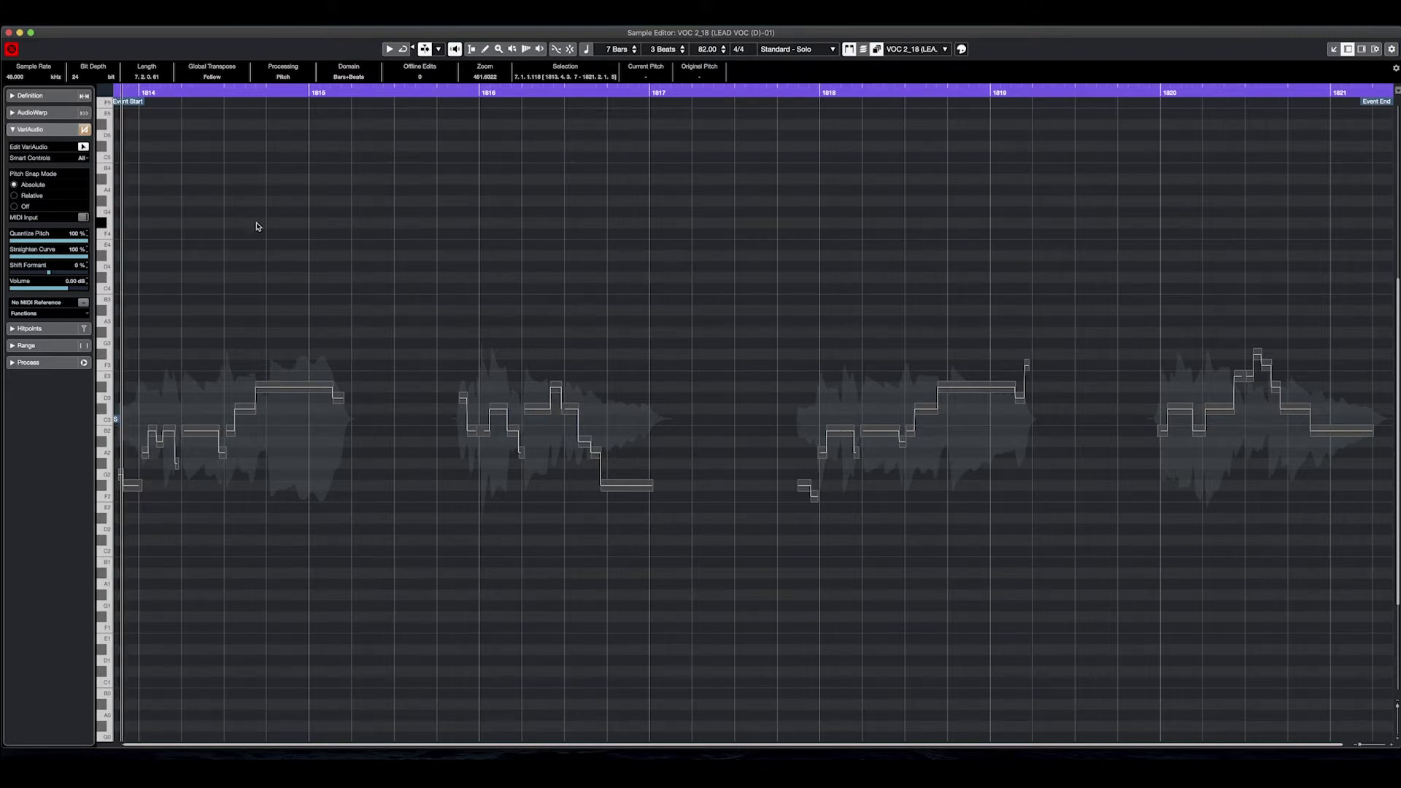
key("space")
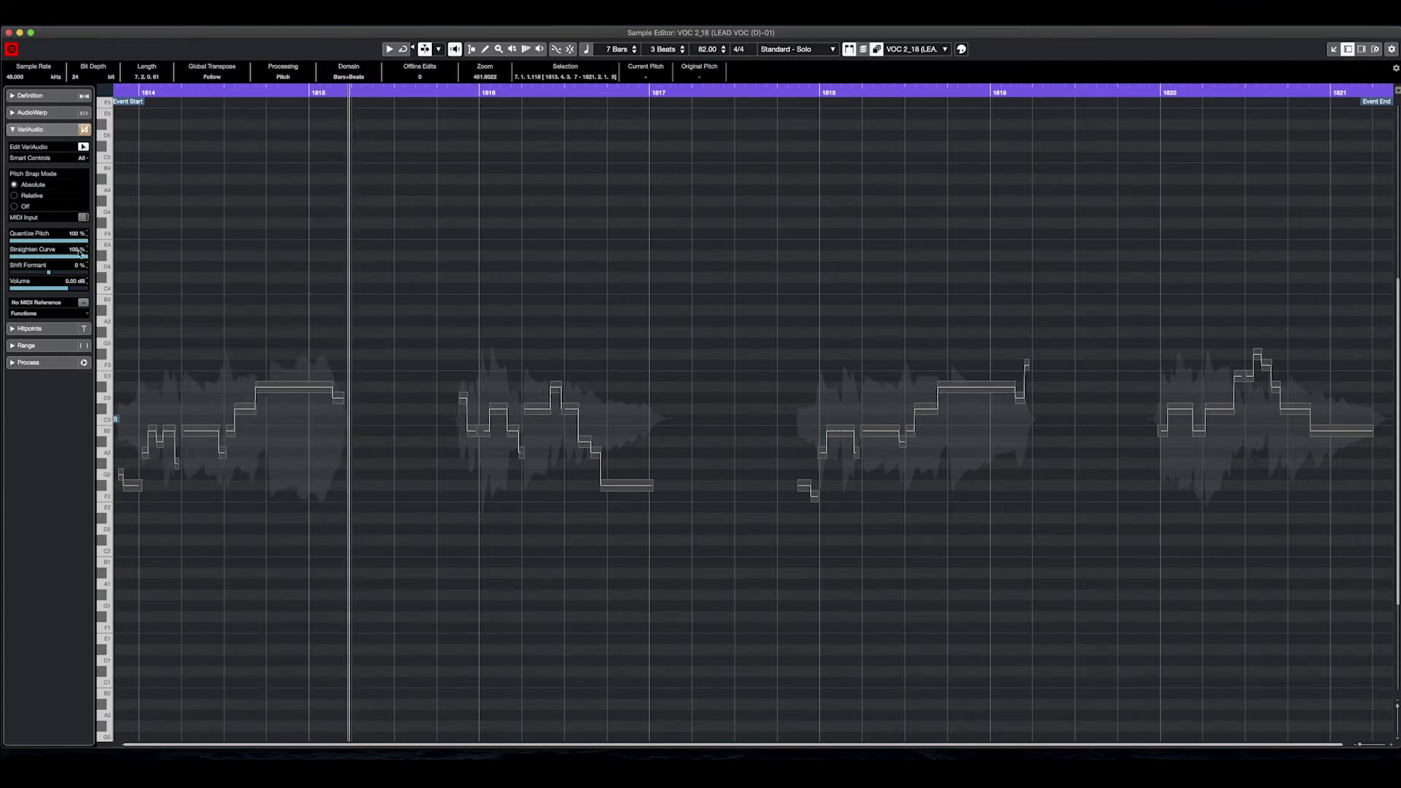
Step: Try different Straighten Curve amounts on all selected notes and settle on 30%
left_click_drag(81, 256, 28, 259)
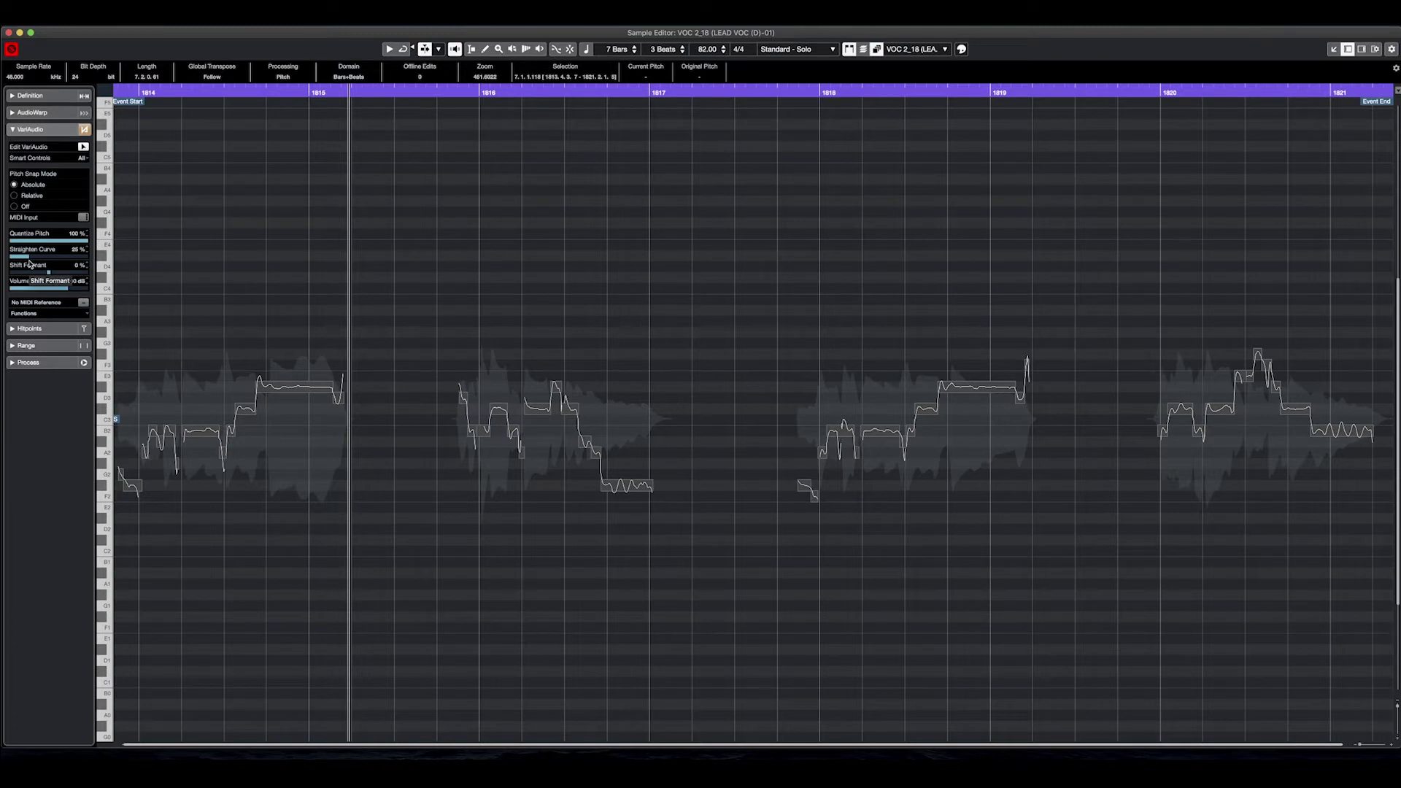
left_click_drag(28, 259, 32, 261)
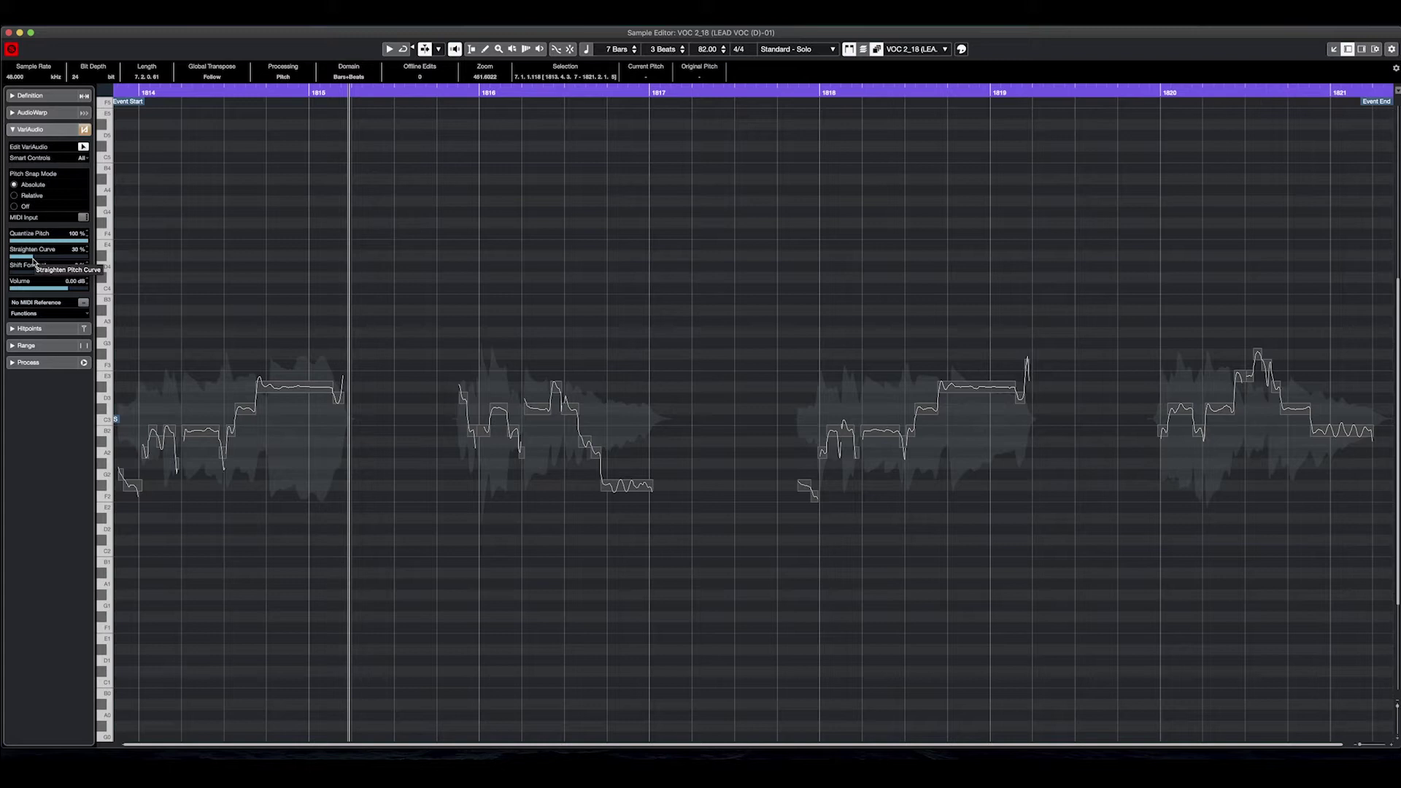
left_click_drag(32, 262, 76, 266)
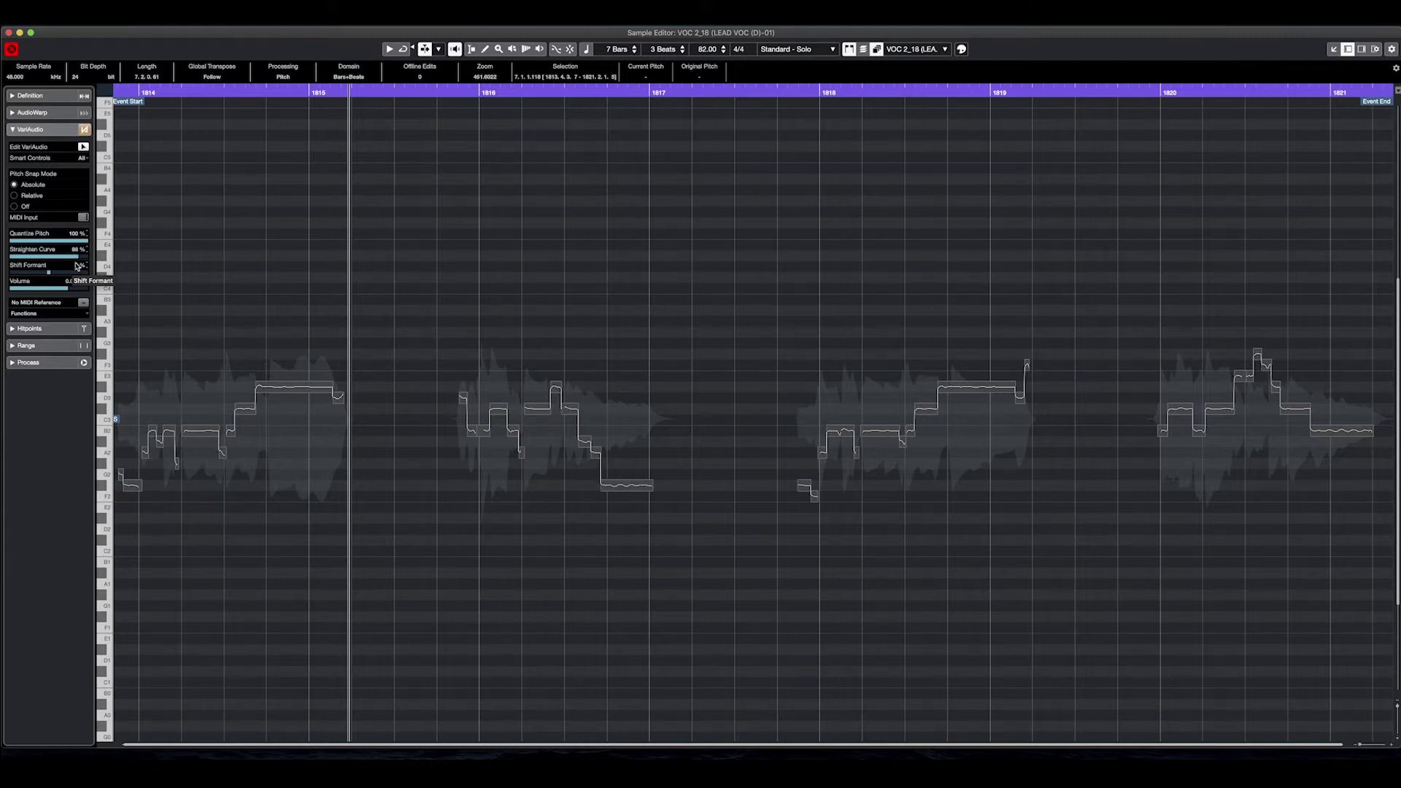
left_click_drag(77, 265, 55, 259)
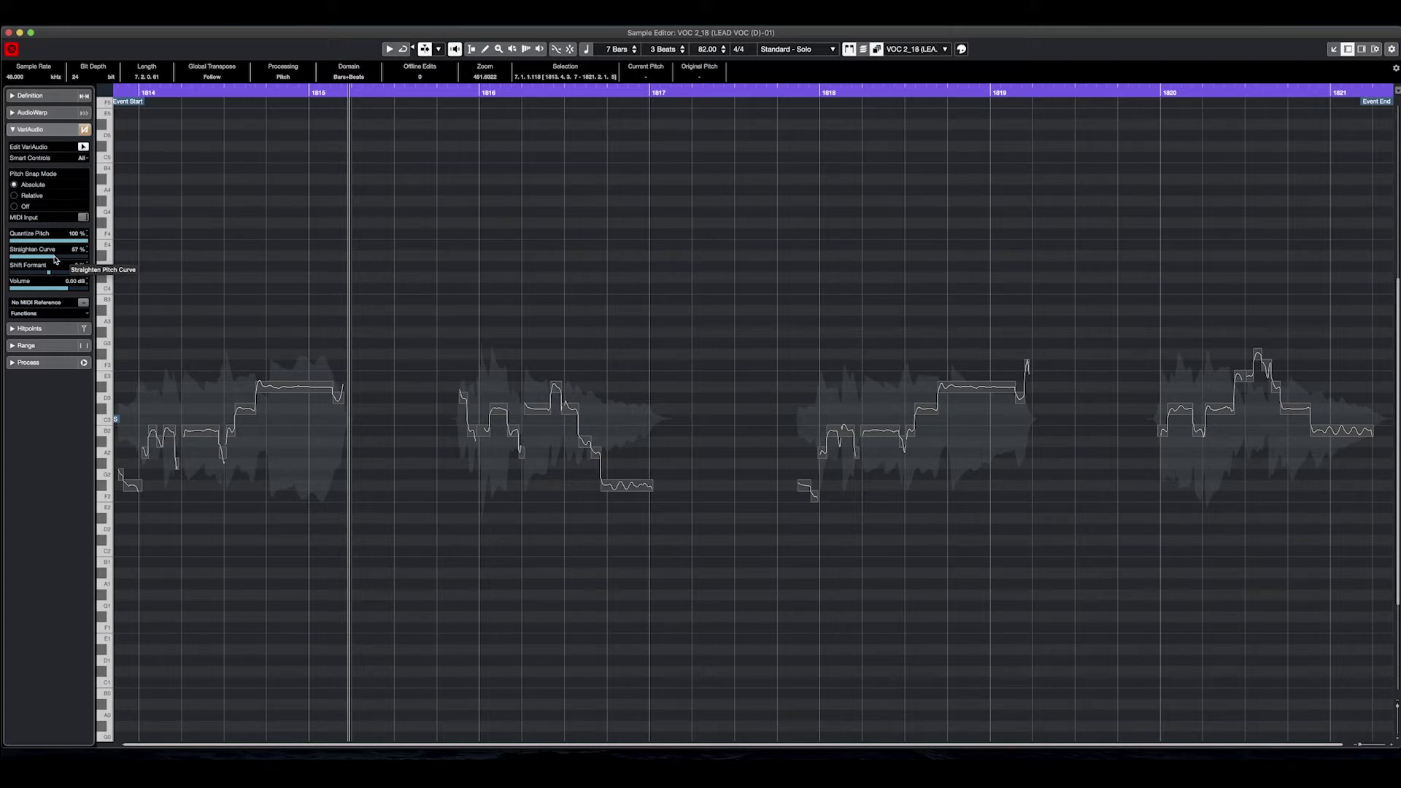
left_click_drag(55, 260, 38, 260)
Step: Exclude about 30 ms at the start and about 39 ms at the end of all selected notes from pitch-curve straightening
key("h")
key("h")
key("h")
key("h")
key("h")
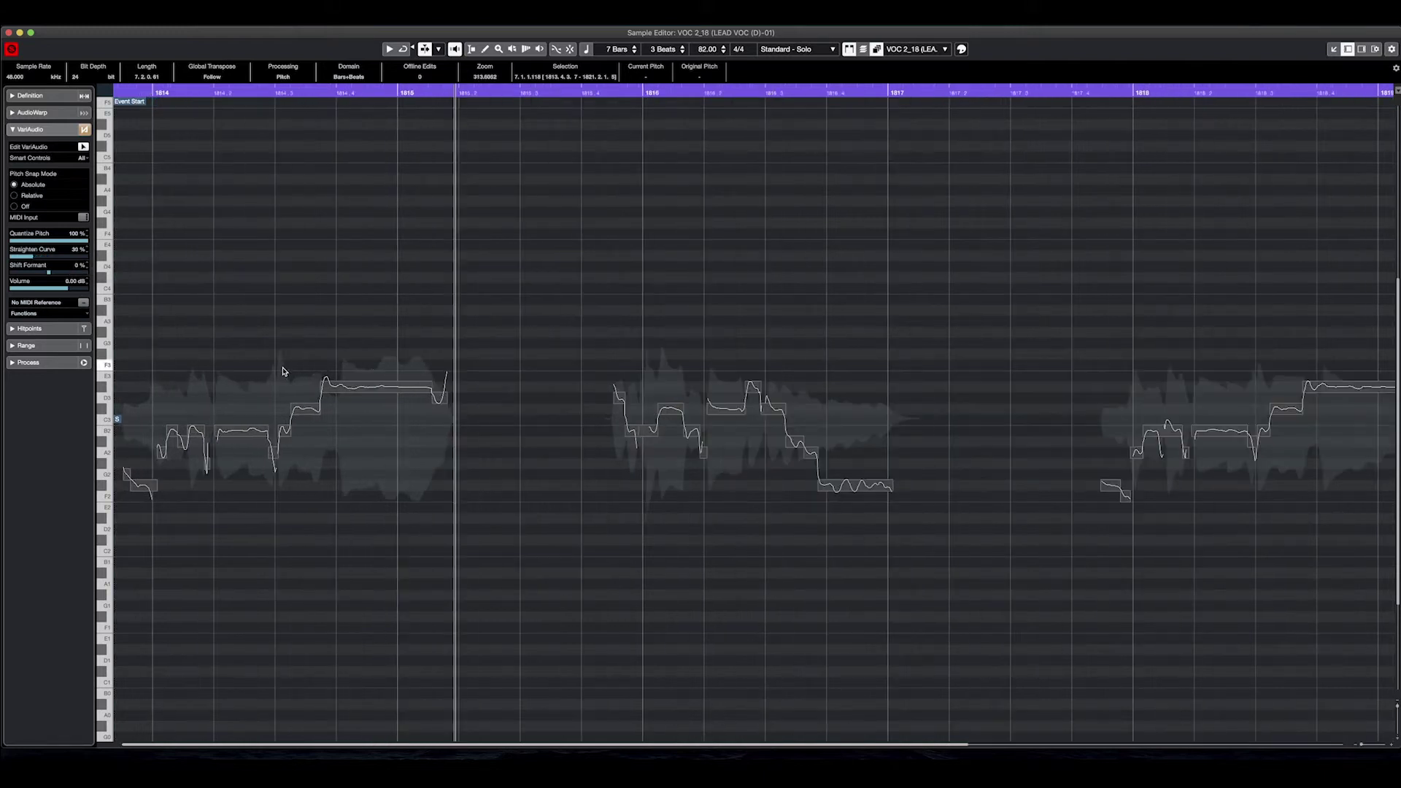
key("h")
key("h")
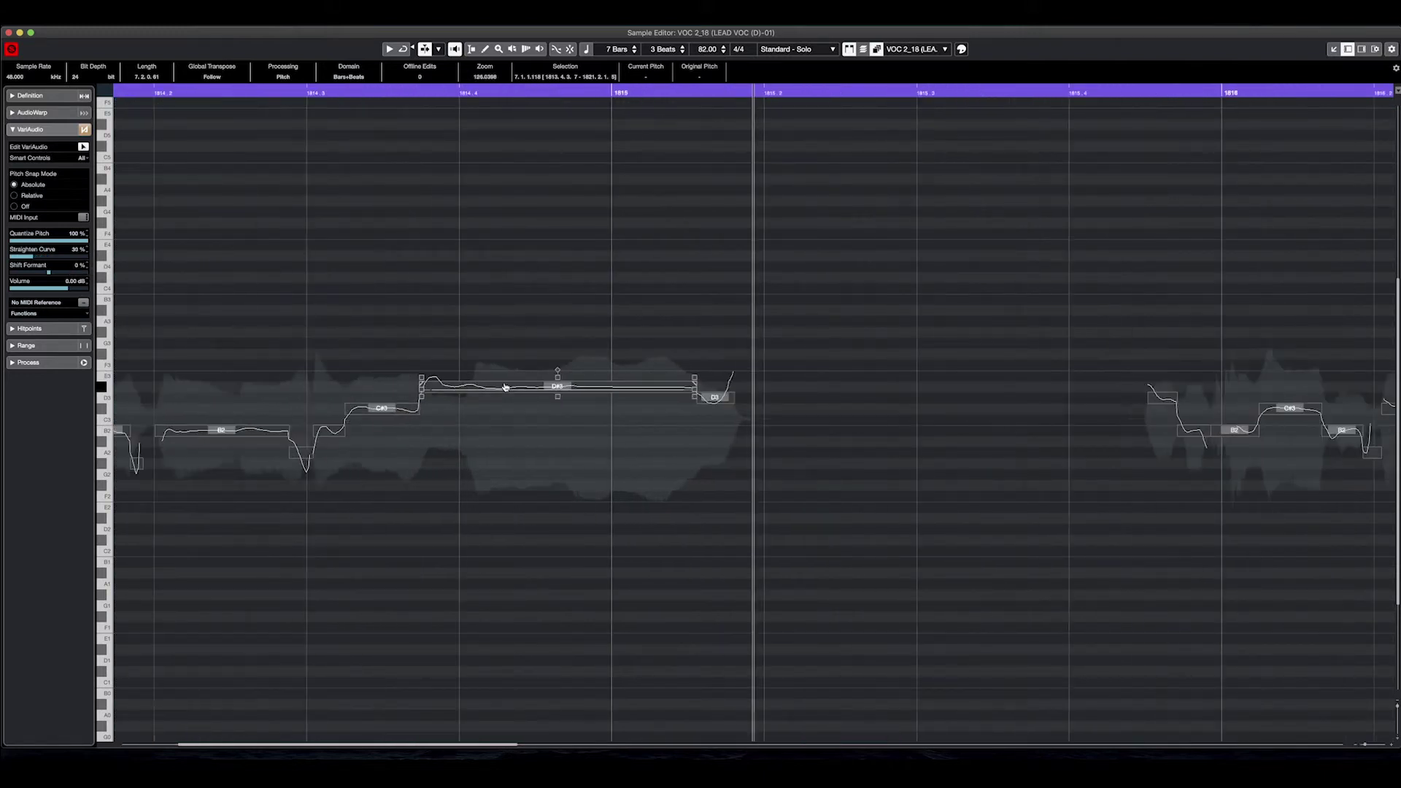
left_click_drag(357, 388, 365, 385)
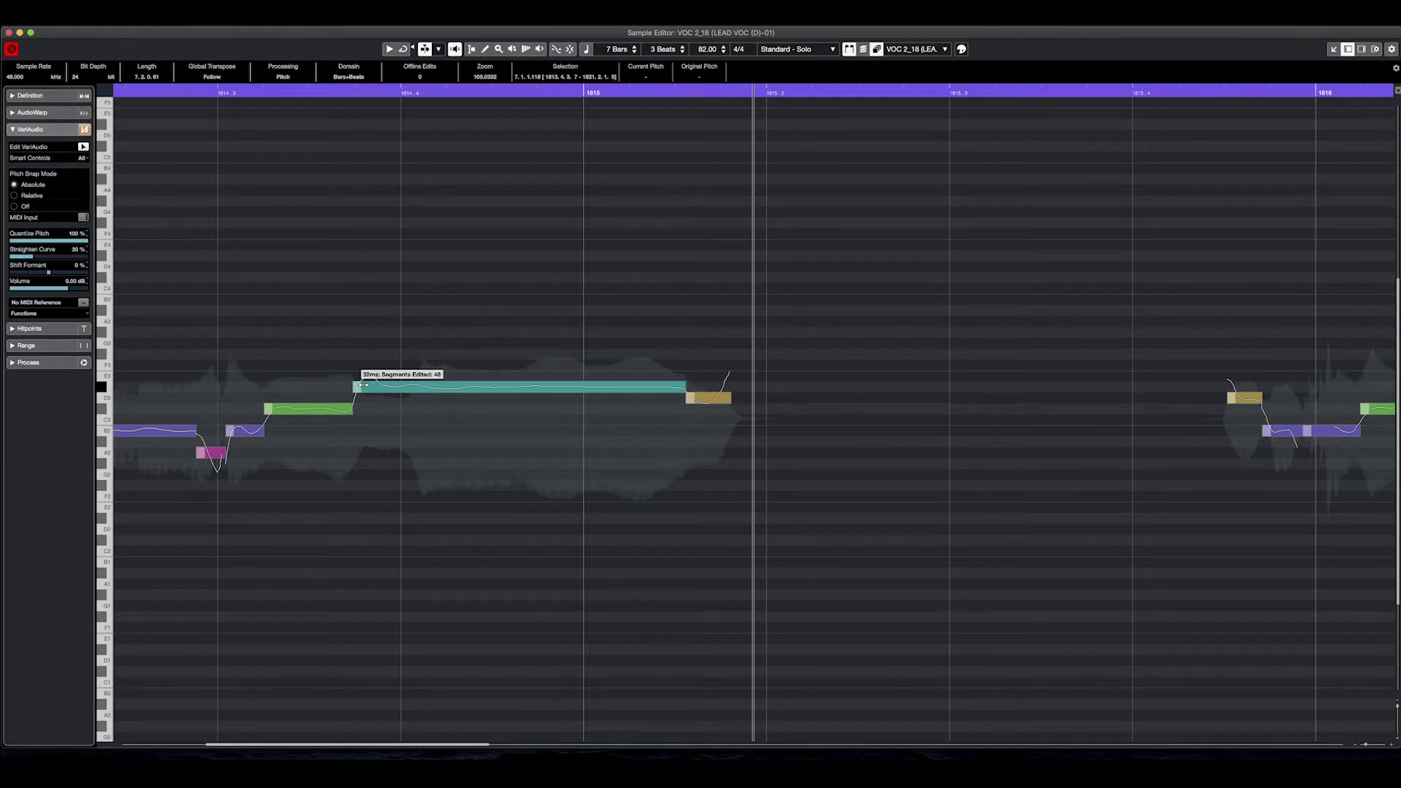
mouse_move(363, 385)
left_mouse_down()
mouse_move(336, 389)
mouse_move(363, 389)
left_mouse_up()
left_click_drag(363, 389, 363, 389)
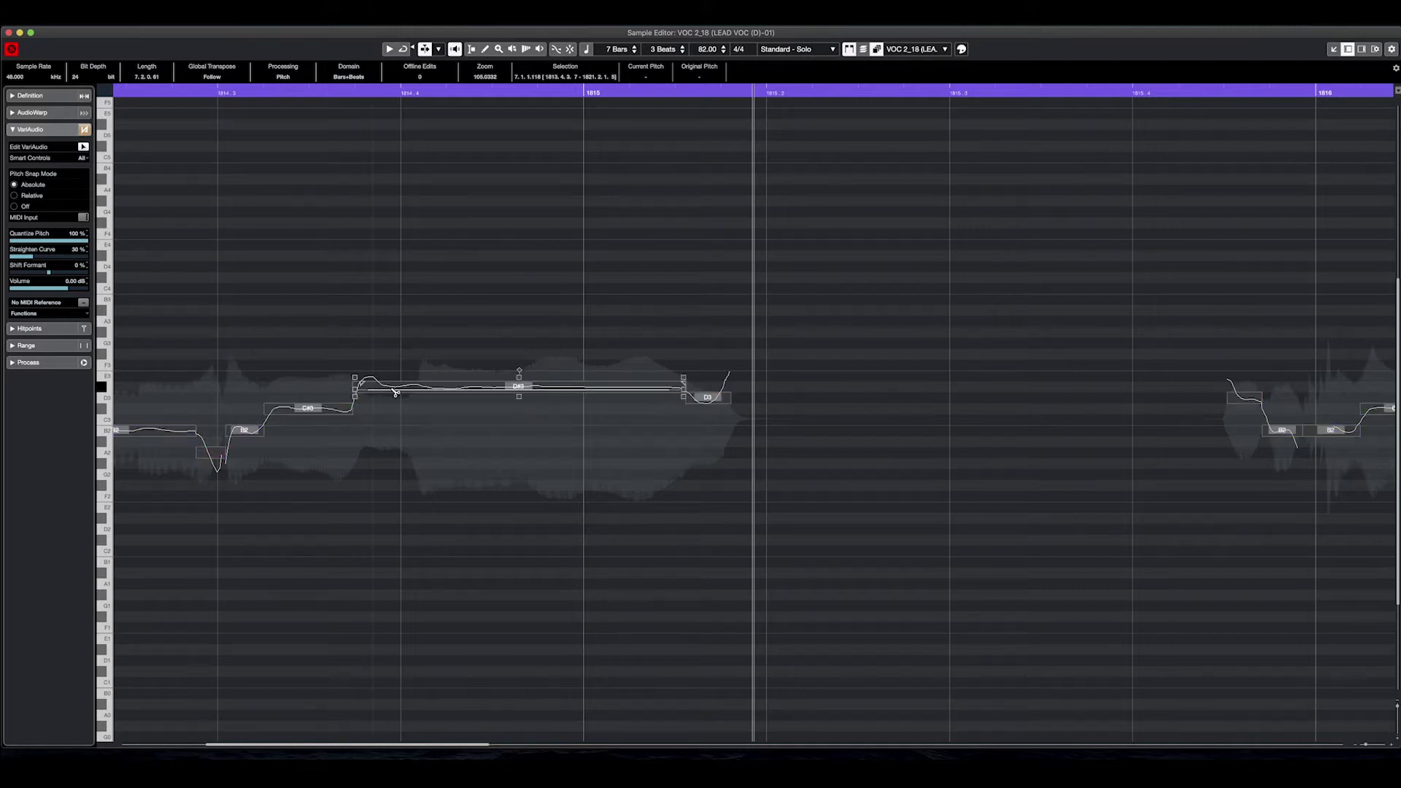
left_click_drag(684, 384, 676, 384)
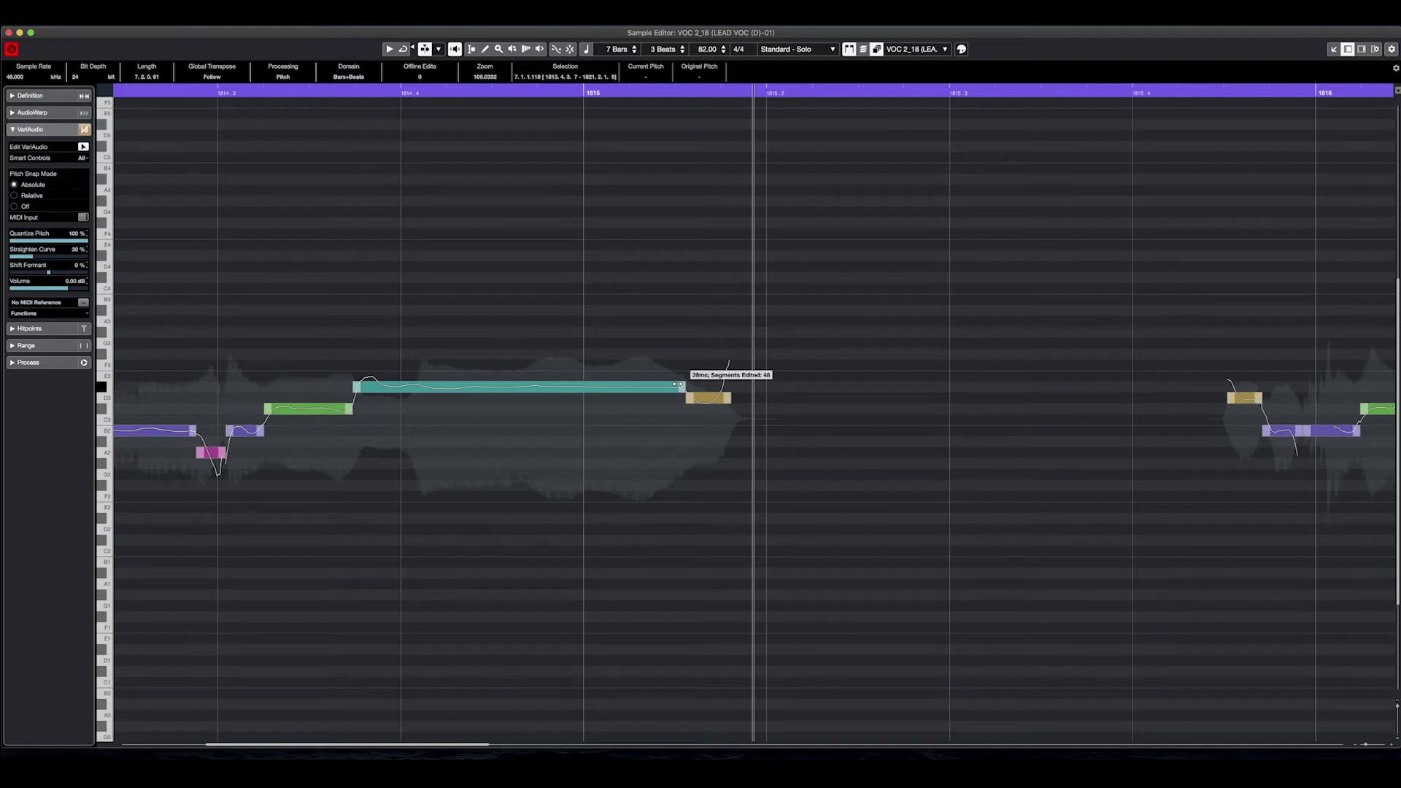
left_click_drag(676, 384, 676, 384)
Step: Deselect all notes and play the tuned first phrase from the start of the clip
key("g")
key("g")
key("g")
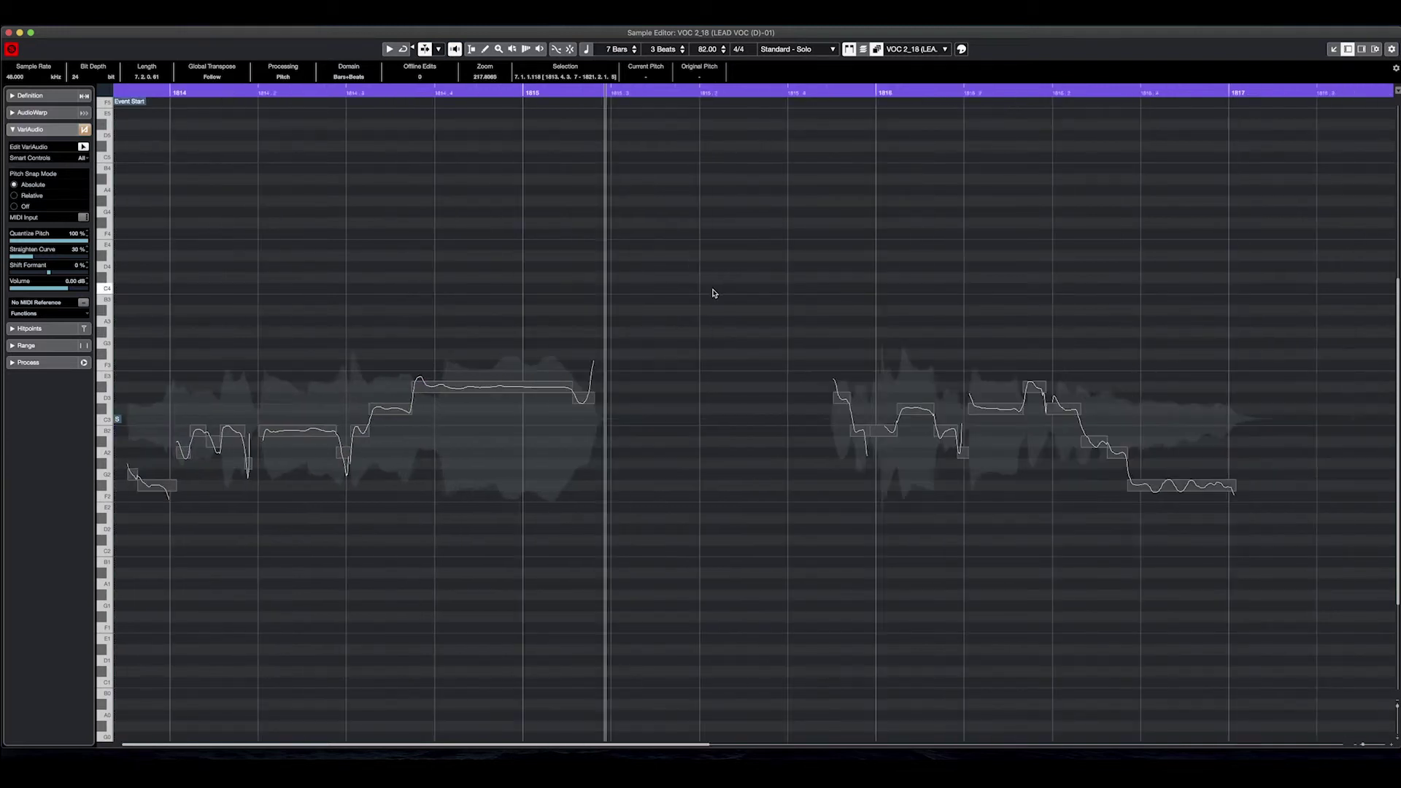
left_click(316, 229)
left_click(120, 94)
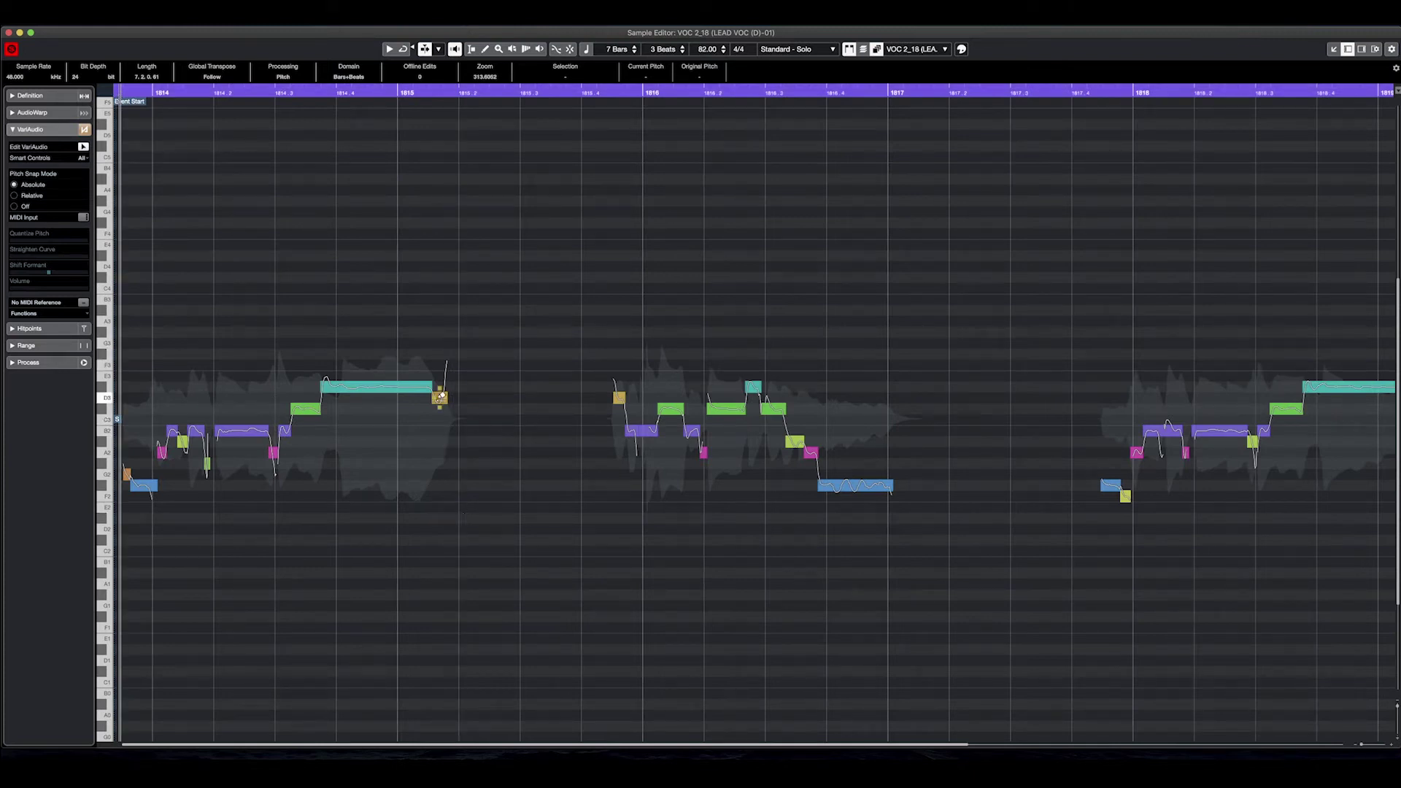
left_click(664, 410)
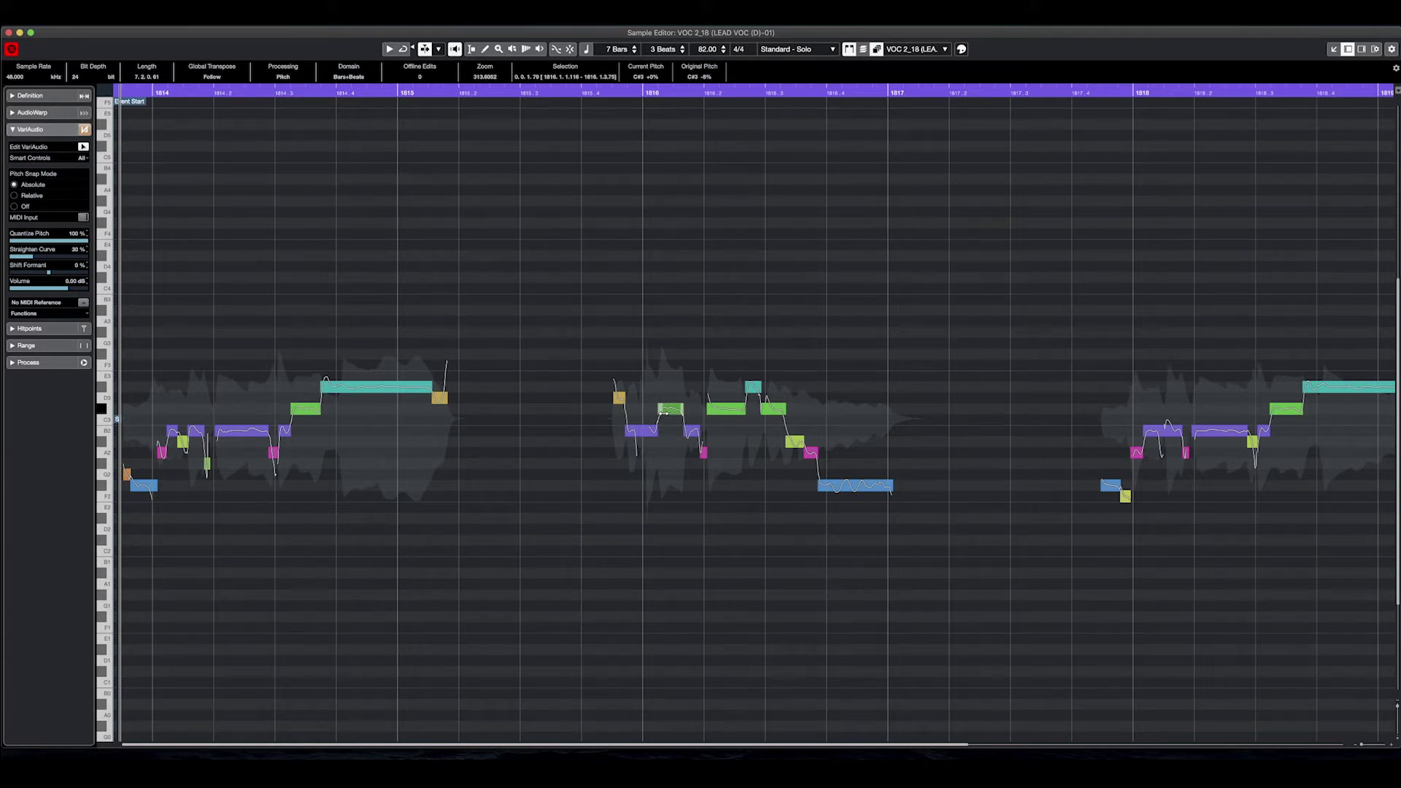
left_click(506, 354)
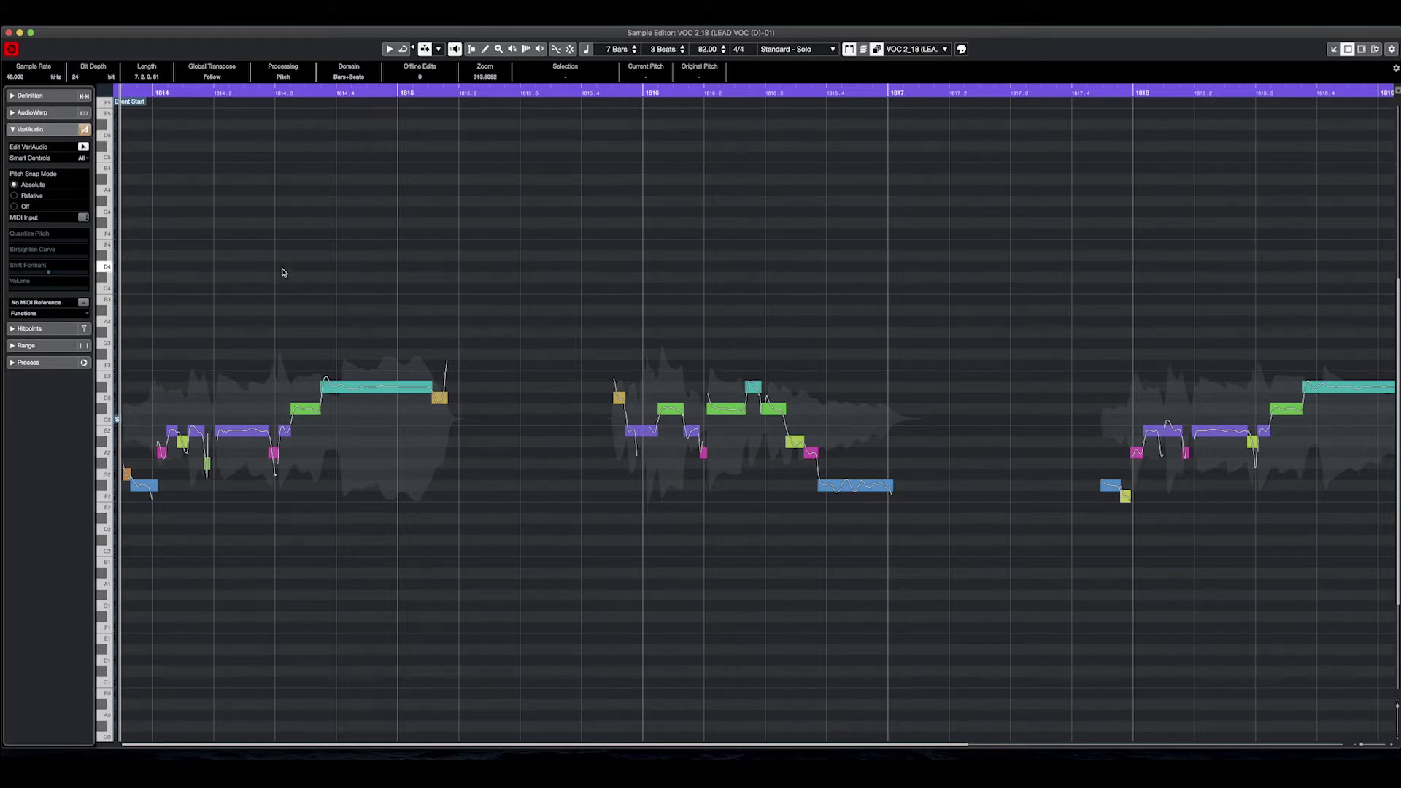
key("space")
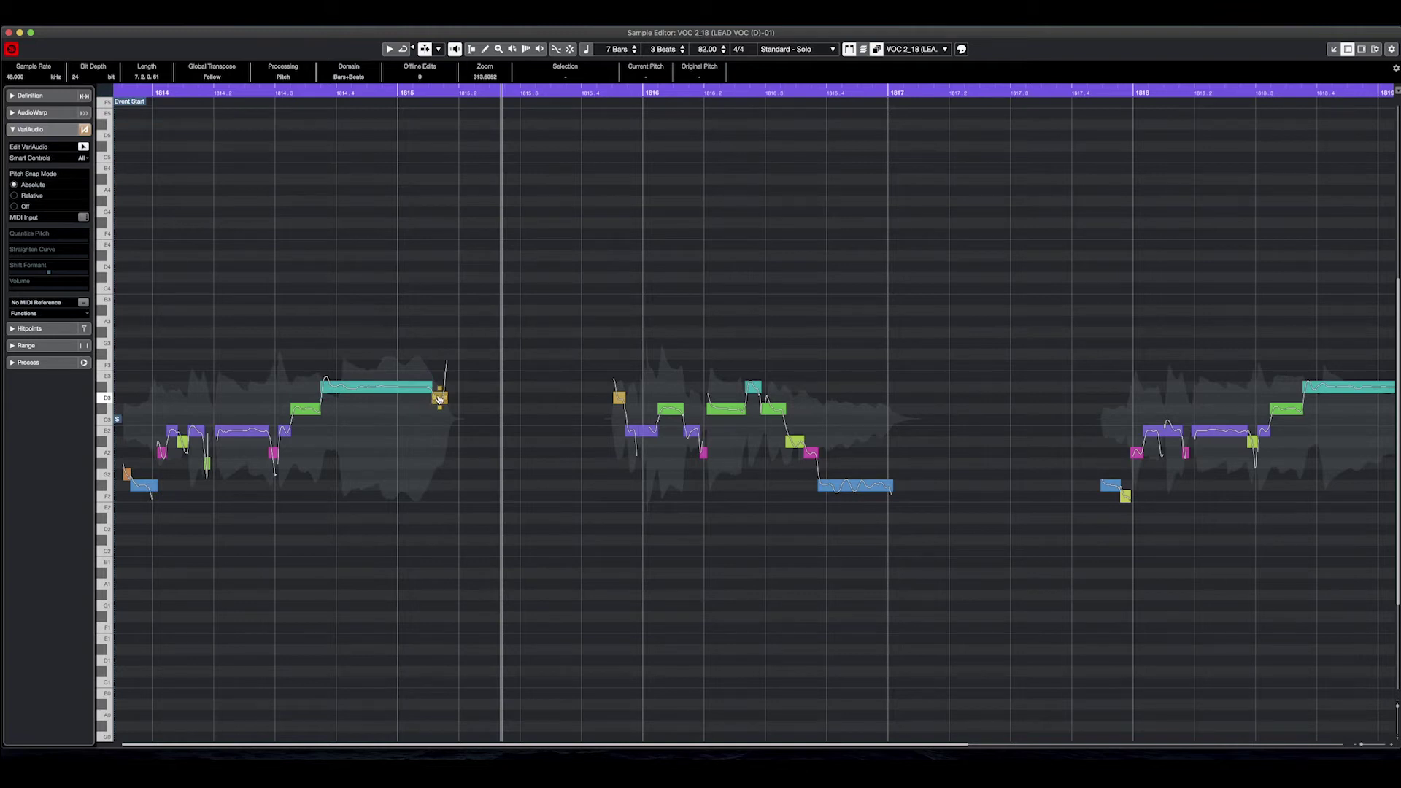
Step: Try the first phrase's short last note at C#3, play it back, and return the note to D3
left_click_drag(439, 398, 441, 411)
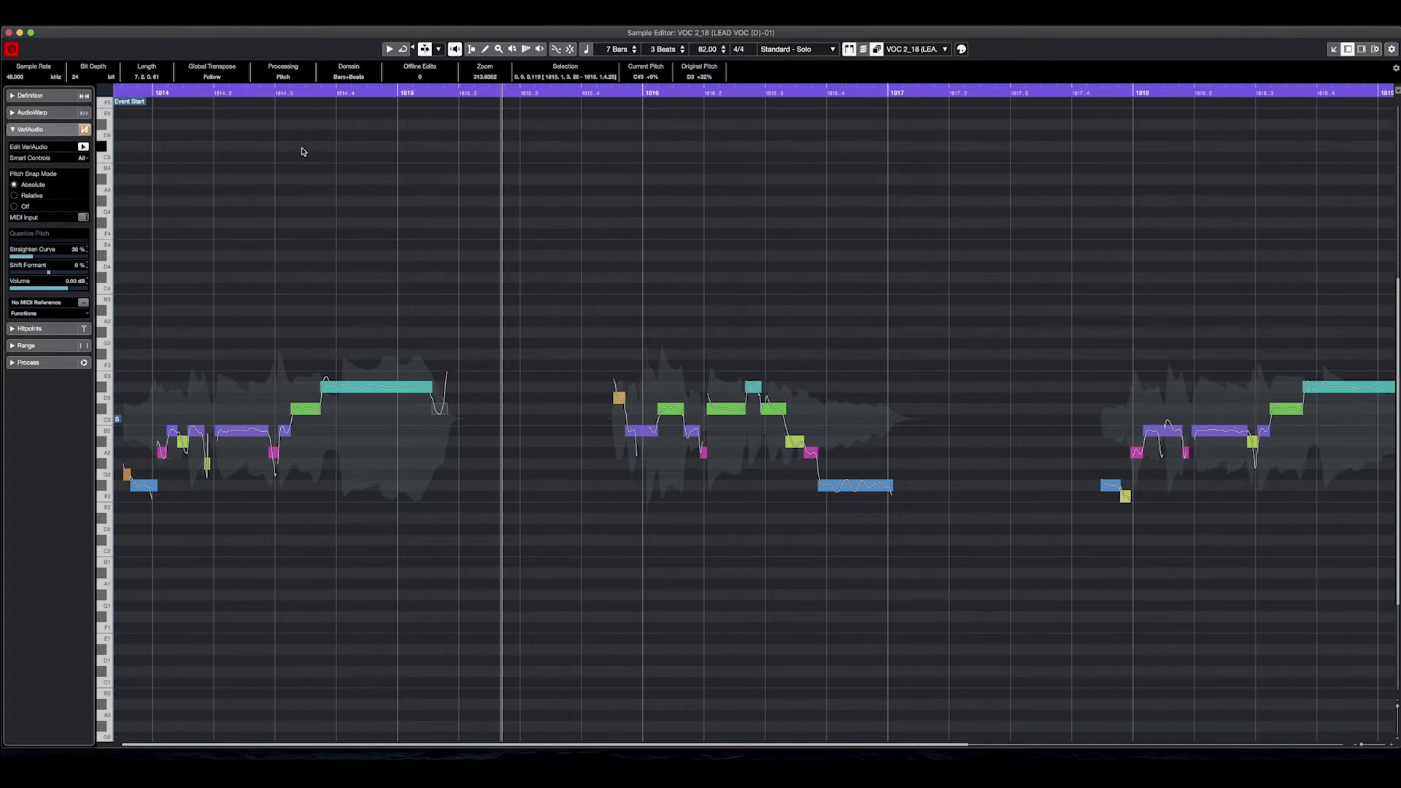
left_click(250, 95)
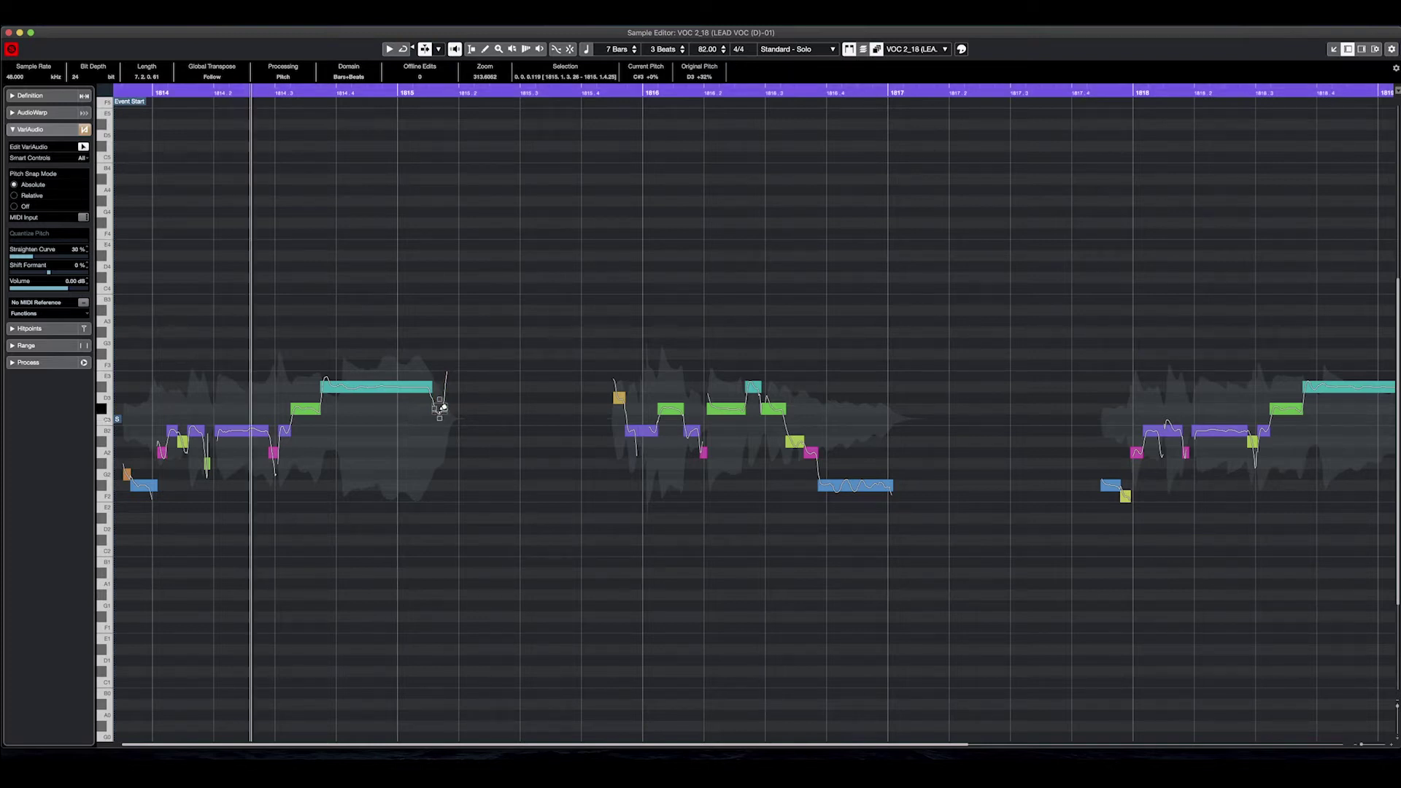
key("space")
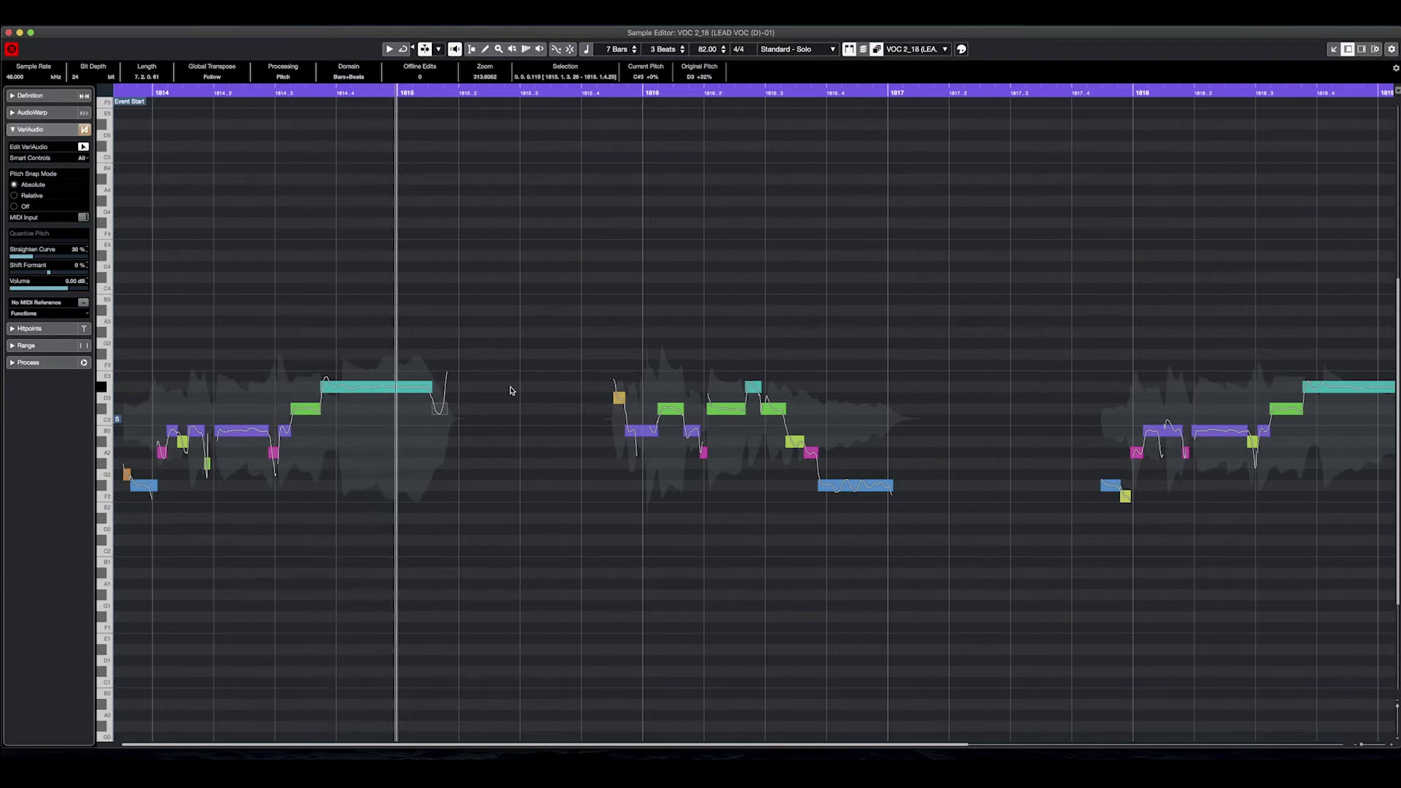
left_click_drag(442, 408, 440, 397)
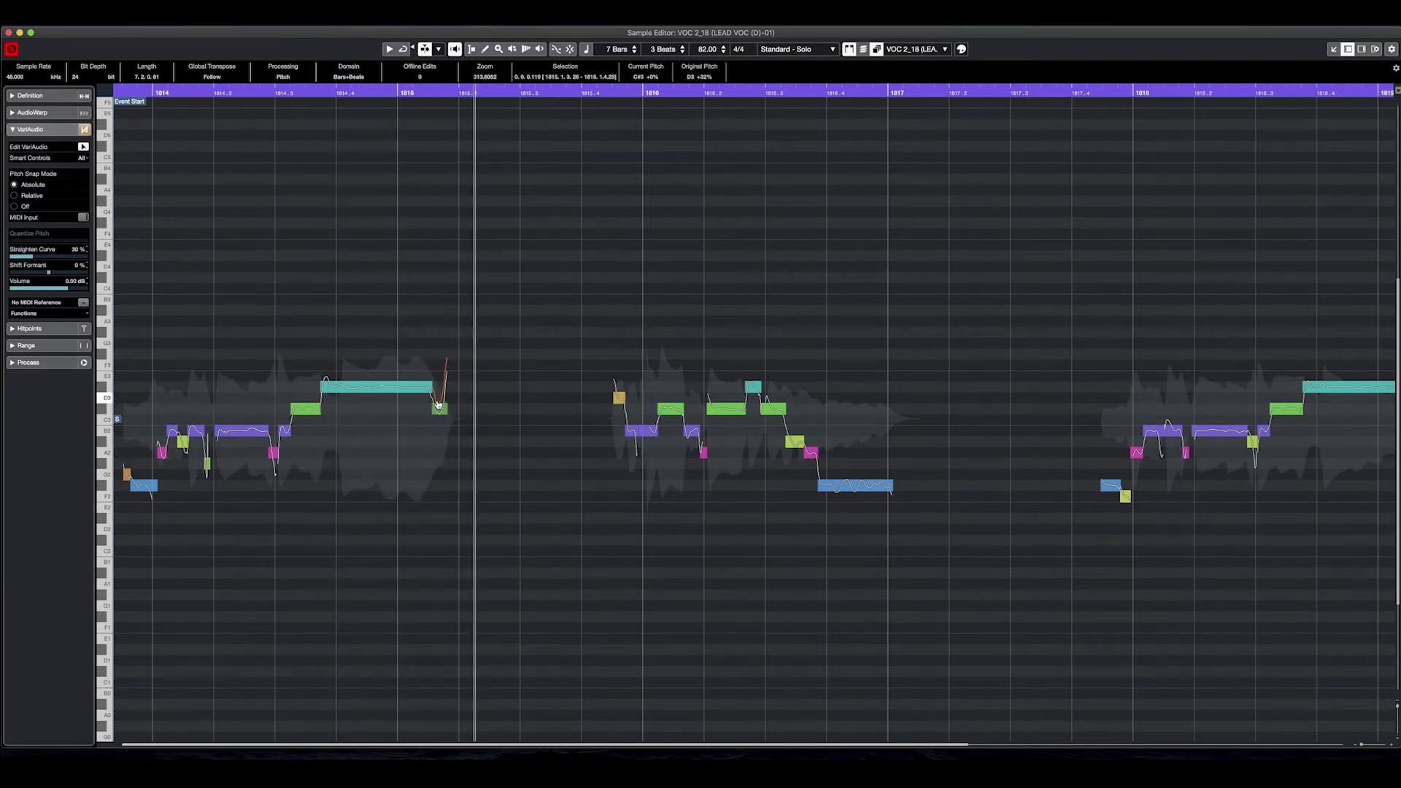
left_click(476, 407)
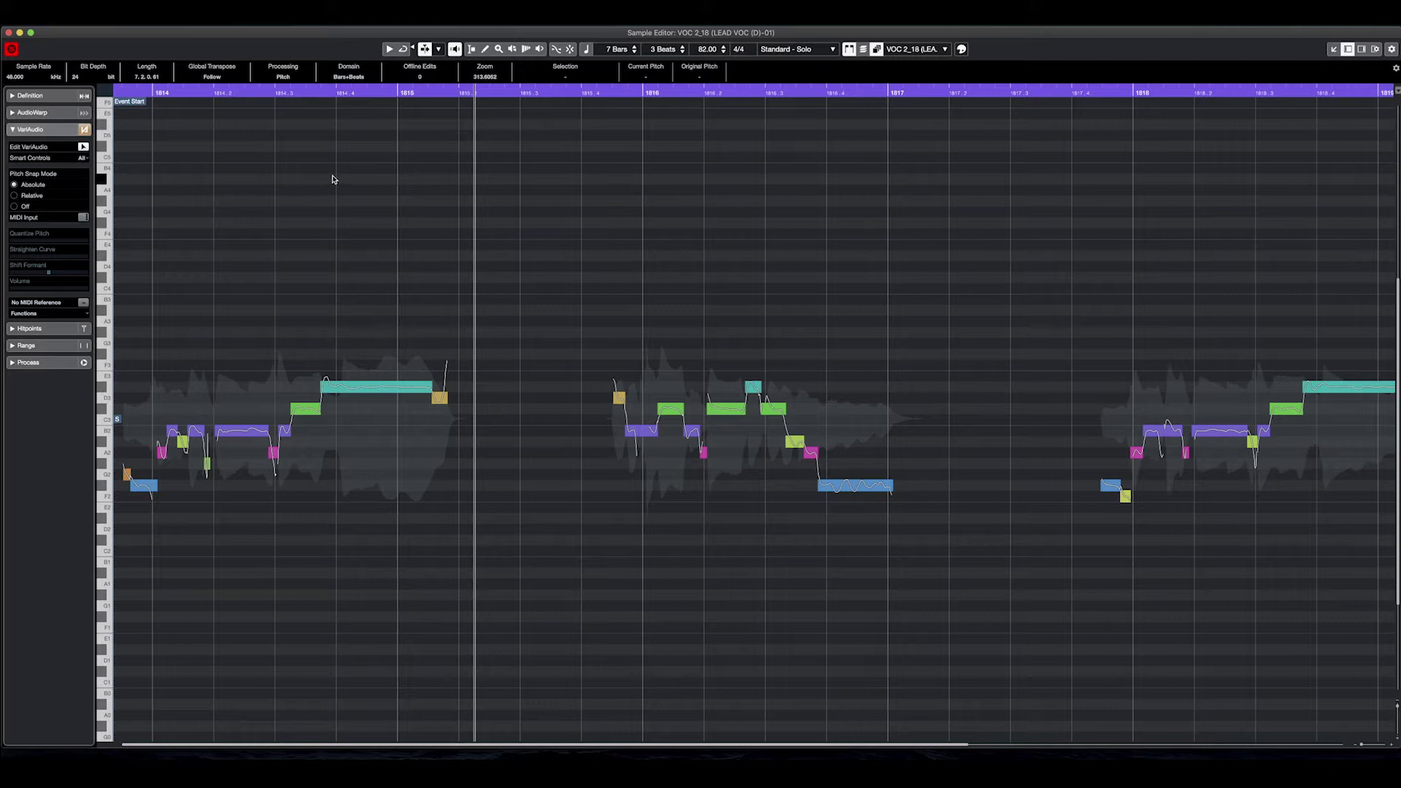
Step: Play the start of the second phrase and set Straighten Curve on its long last F#2 note to about 56%
left_click(258, 94)
mouse_move(378, 383)
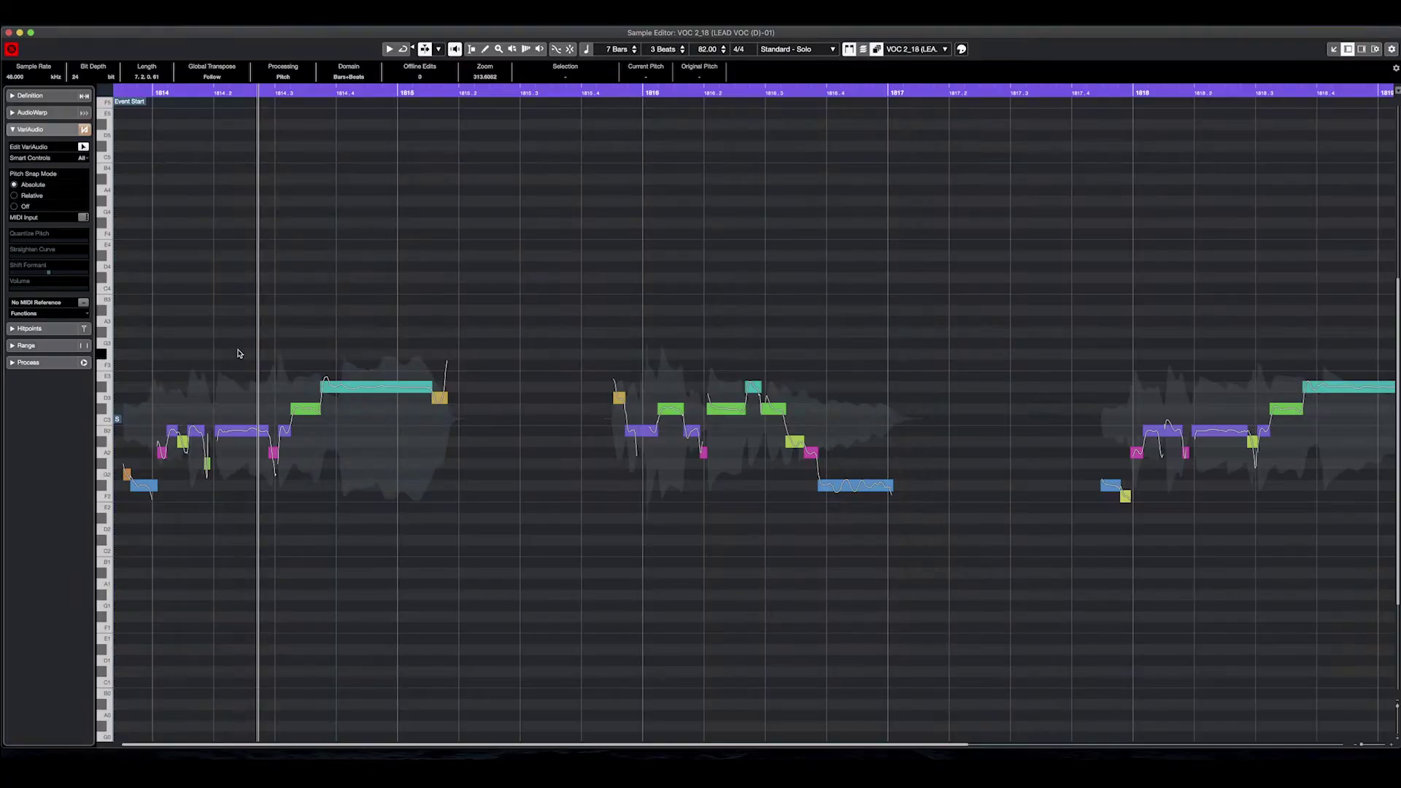
left_click(583, 92)
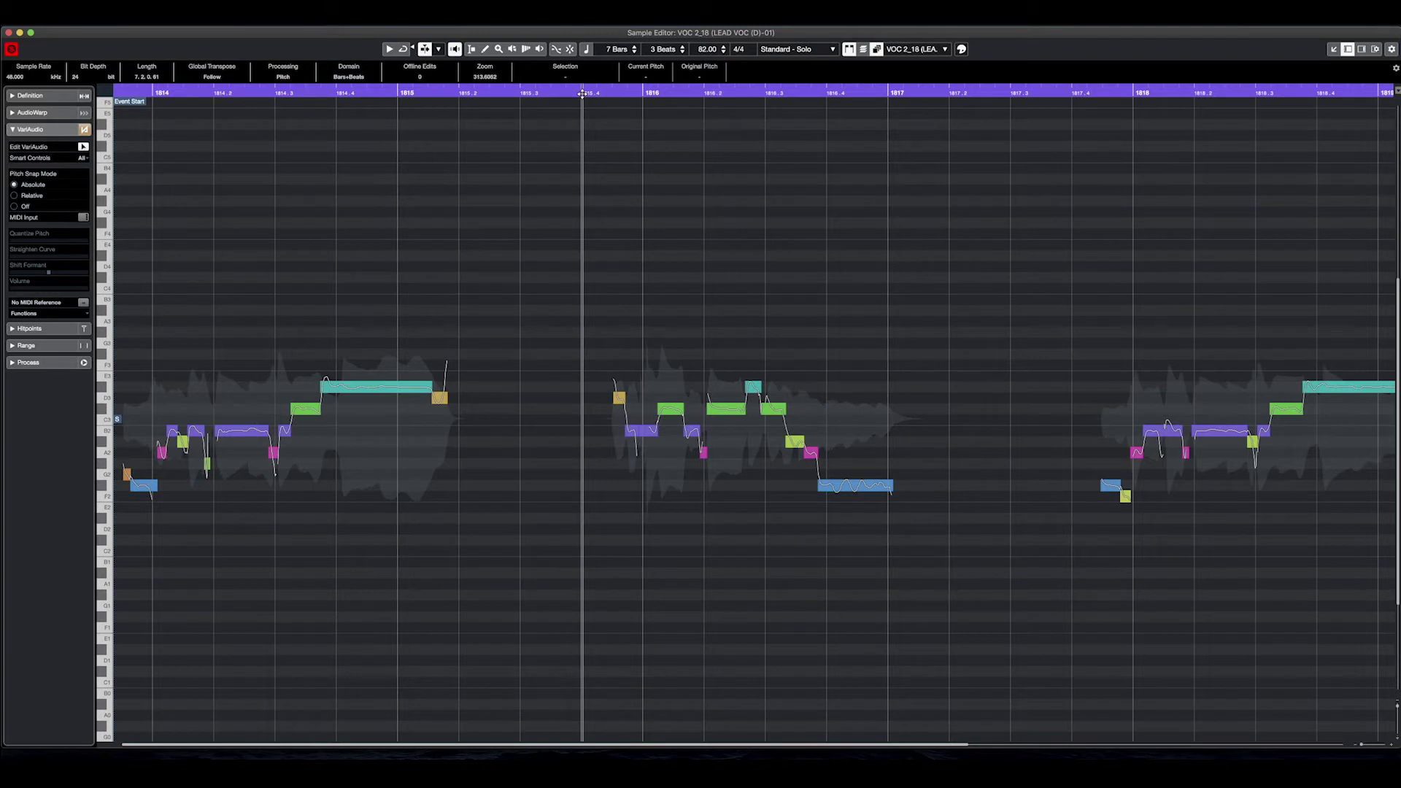
mouse_move(867, 483)
left_click_drag(855, 476, 859, 500)
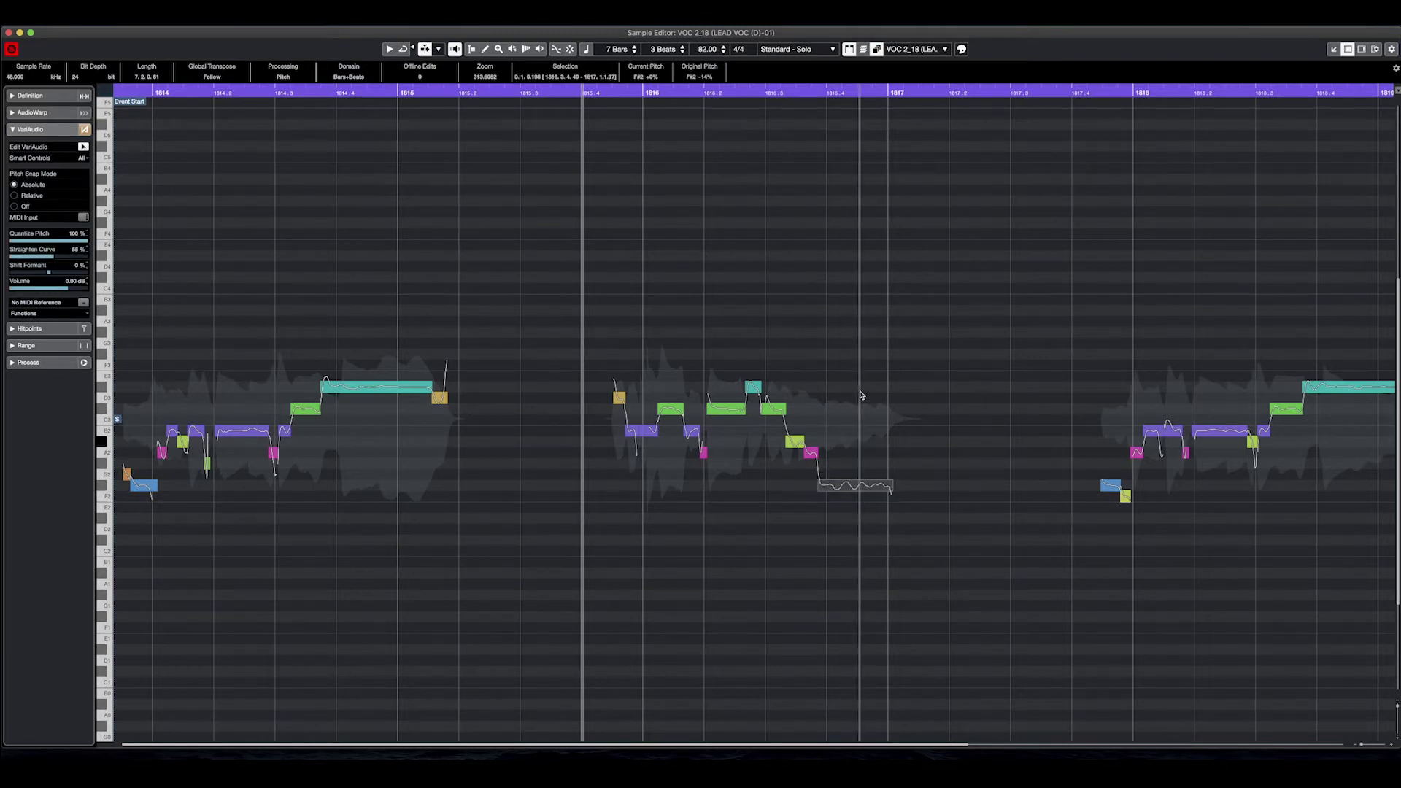
left_click(843, 326)
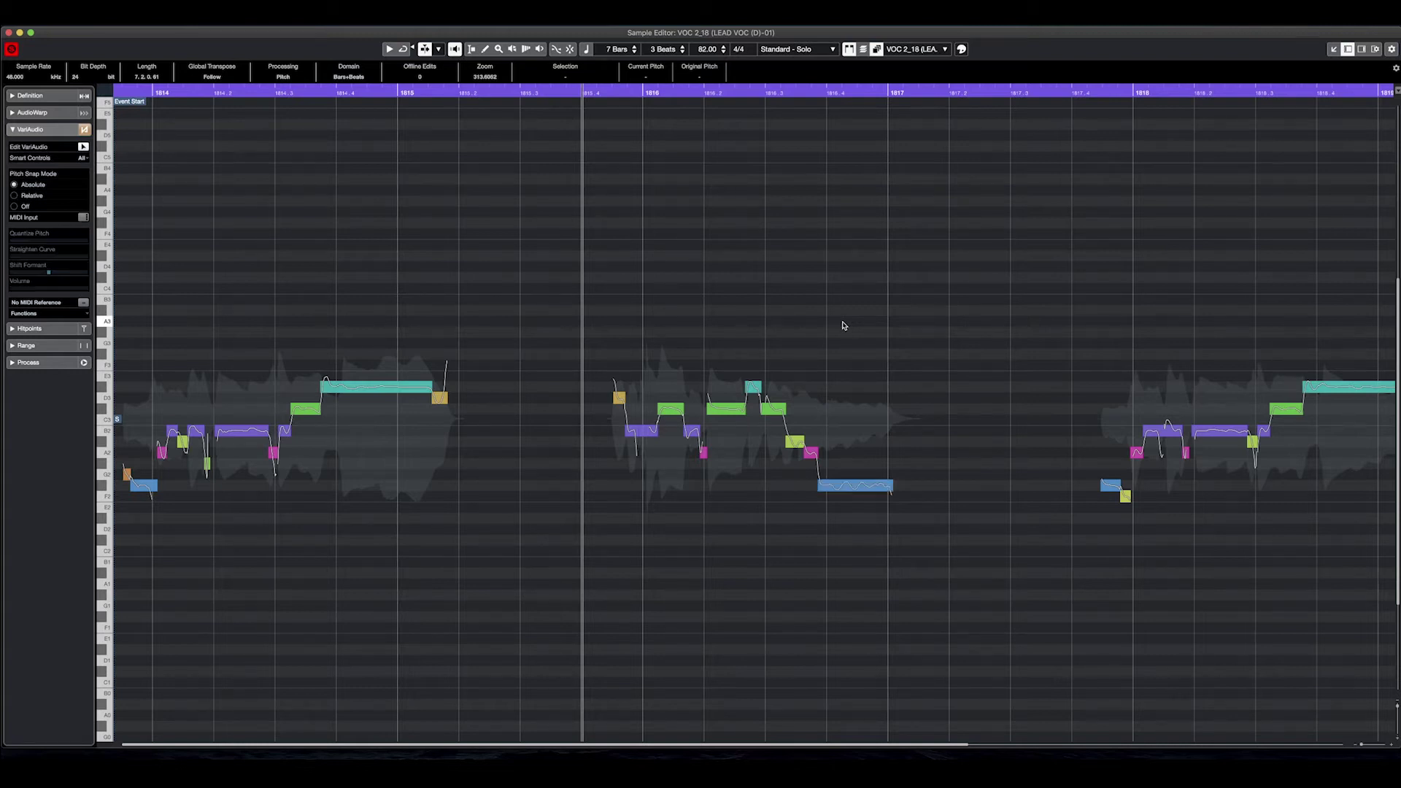
Step: Compare the second phrase in the full mix and on its own by playing it with Solo Editor off and on
left_click(10, 50)
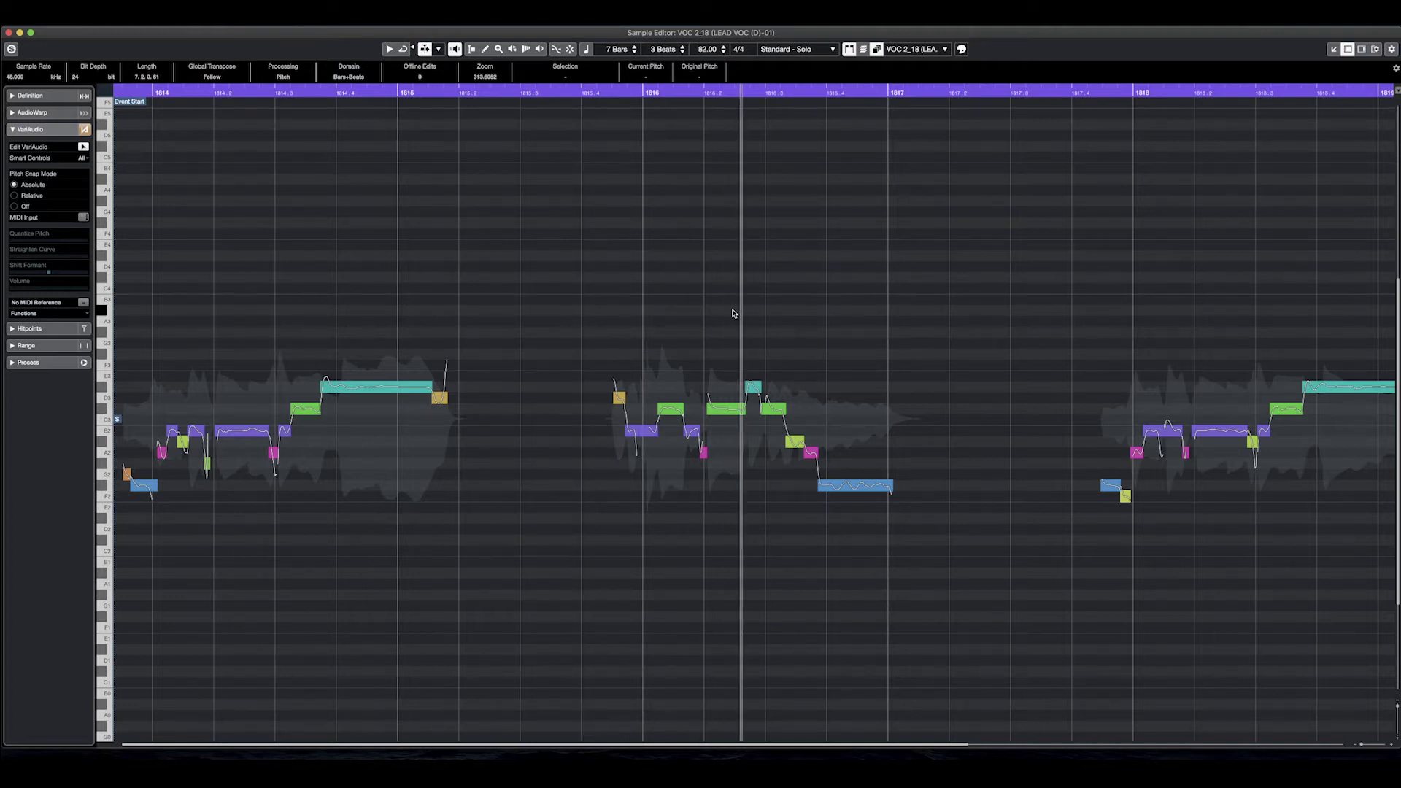
left_click(604, 93)
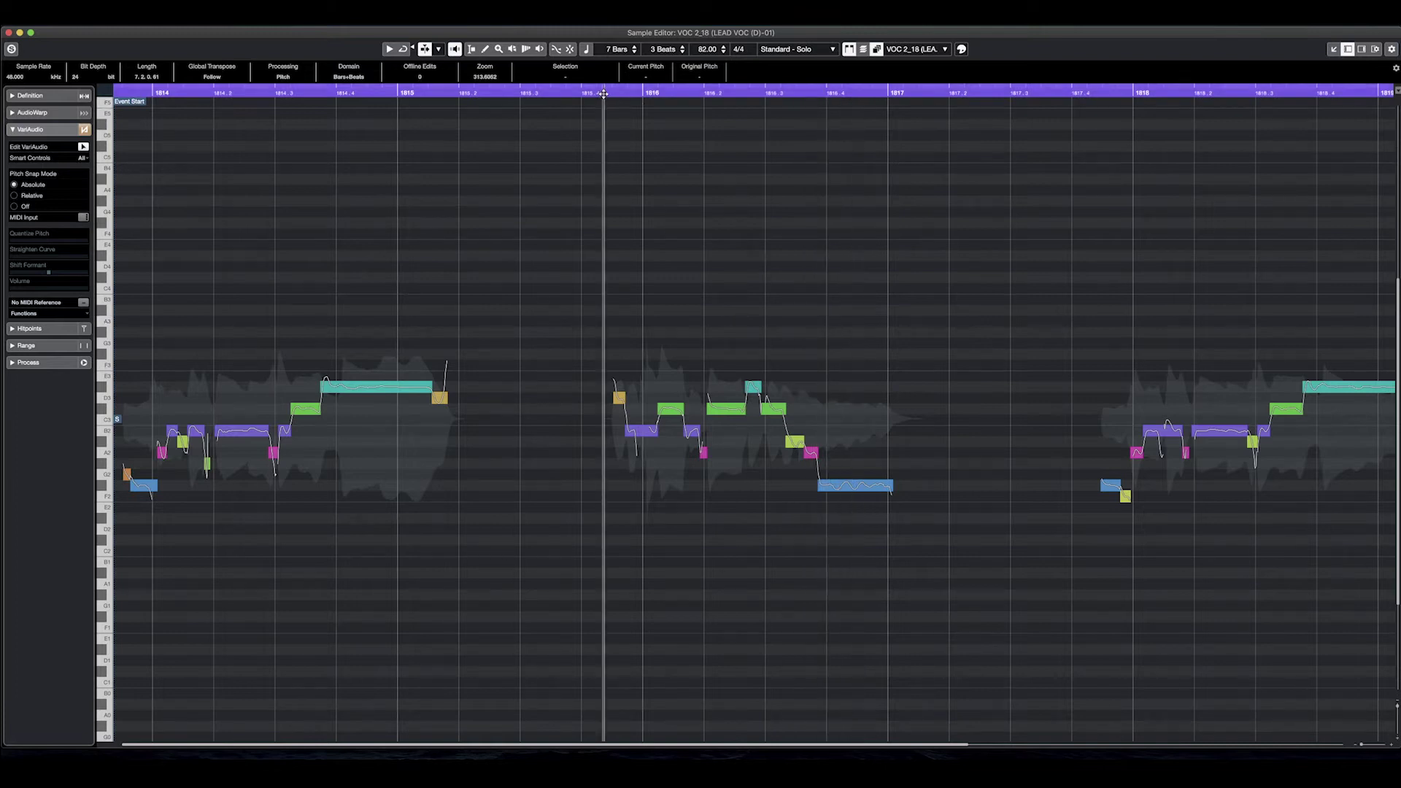
left_click(11, 49)
key("space")
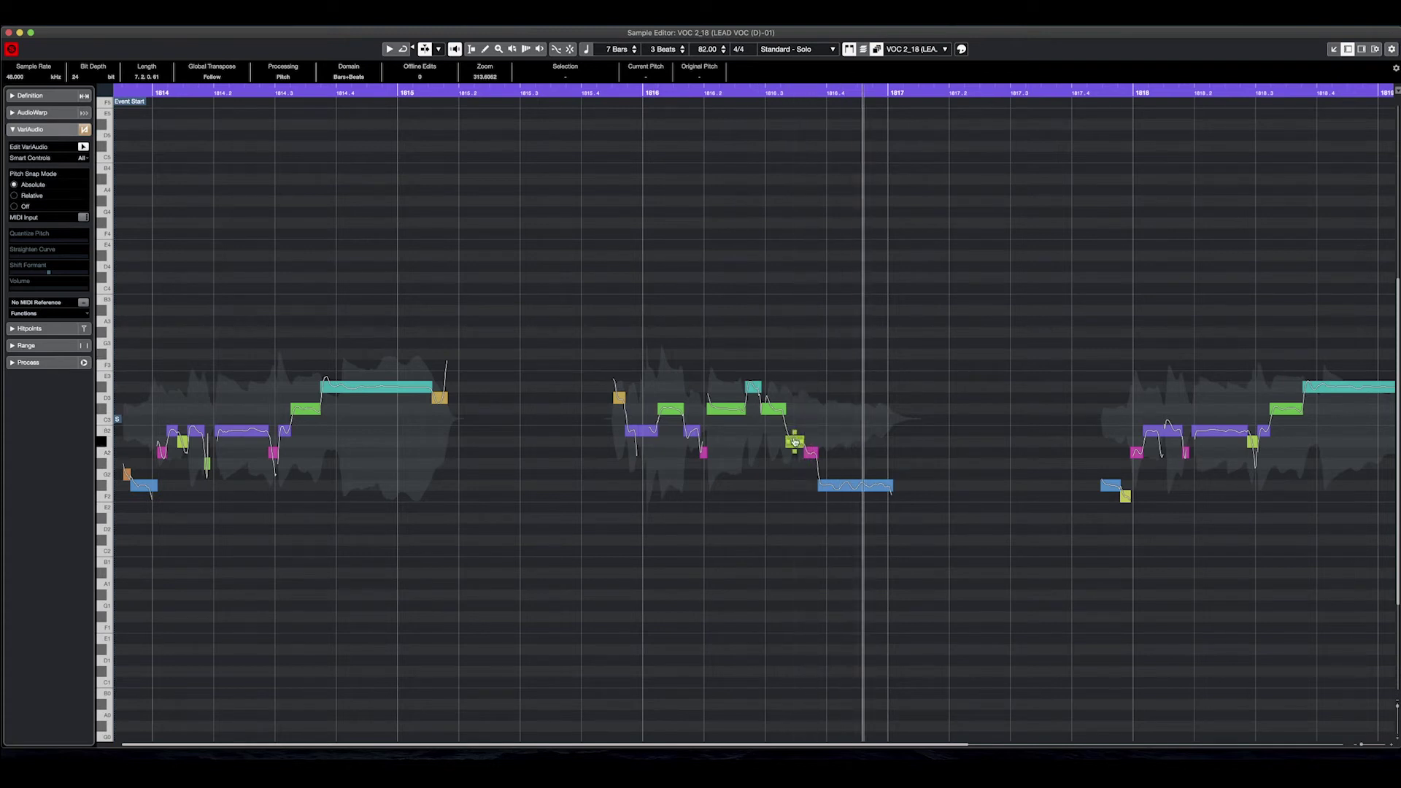
Step: Raise the second phrase's A#2 note near its end to B2 and lower the following A2 note to G#2
mouse_move(795, 441)
left_mouse_down()
mouse_move(797, 413)
mouse_move(795, 433)
left_mouse_up()
key("h")
key("h")
key("h")
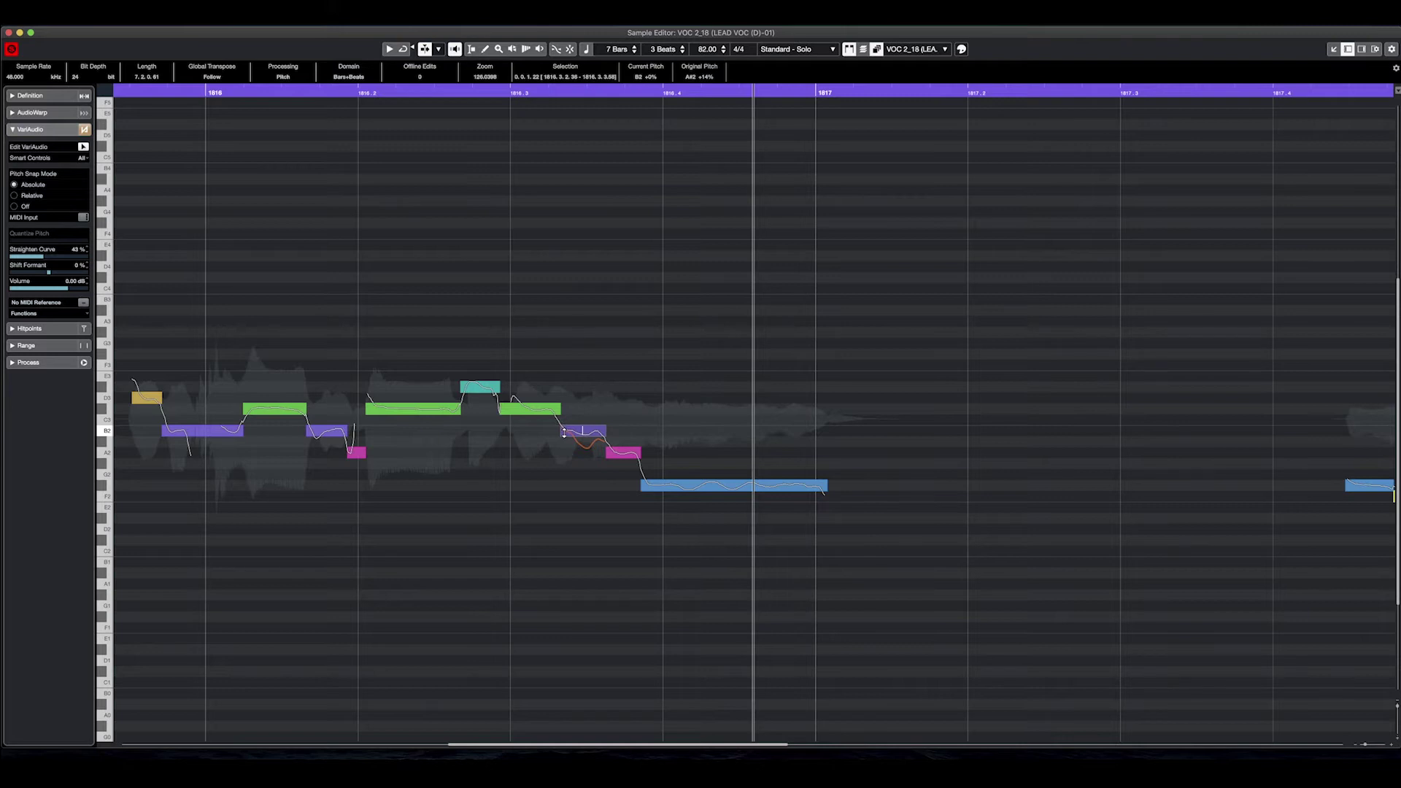
left_click(624, 454)
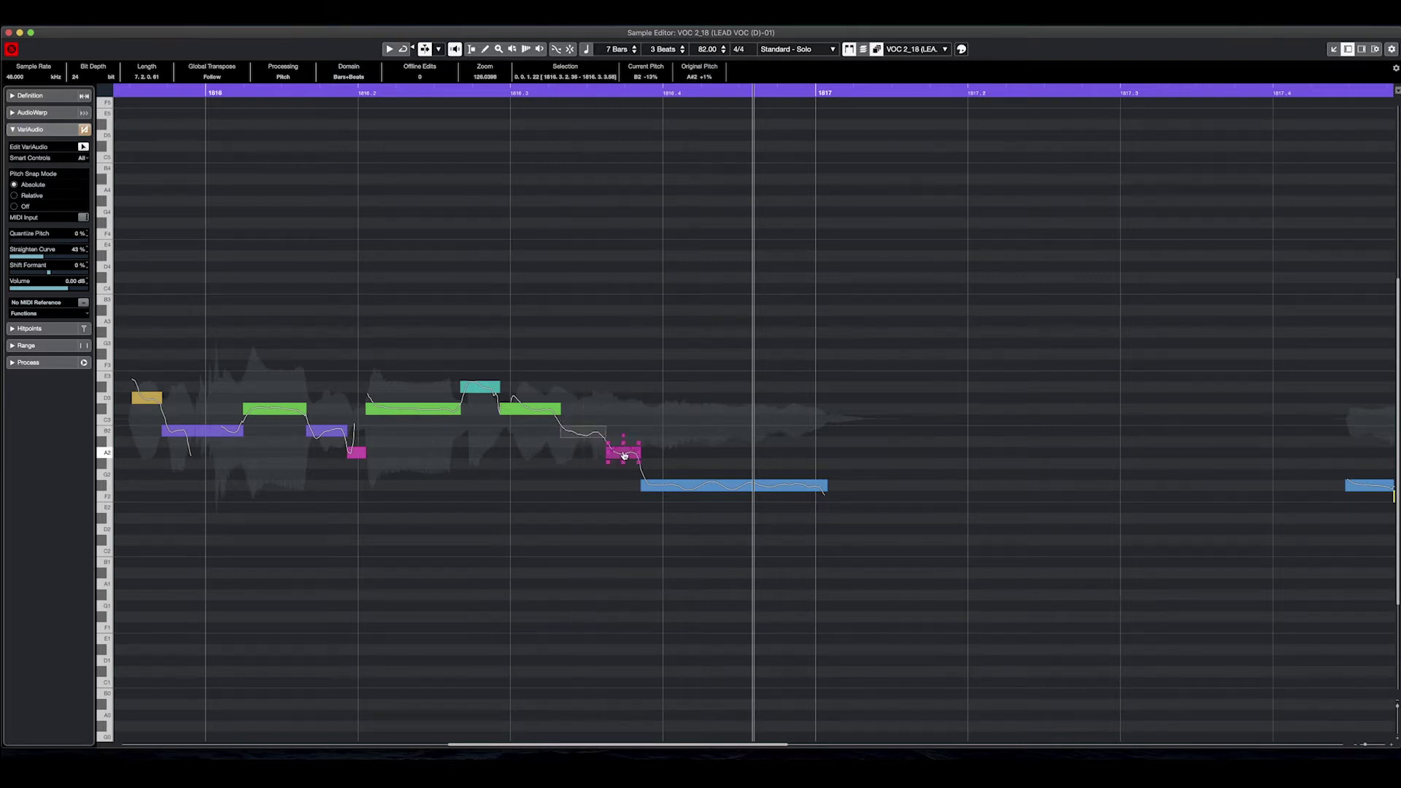
left_click_drag(624, 454, 624, 468)
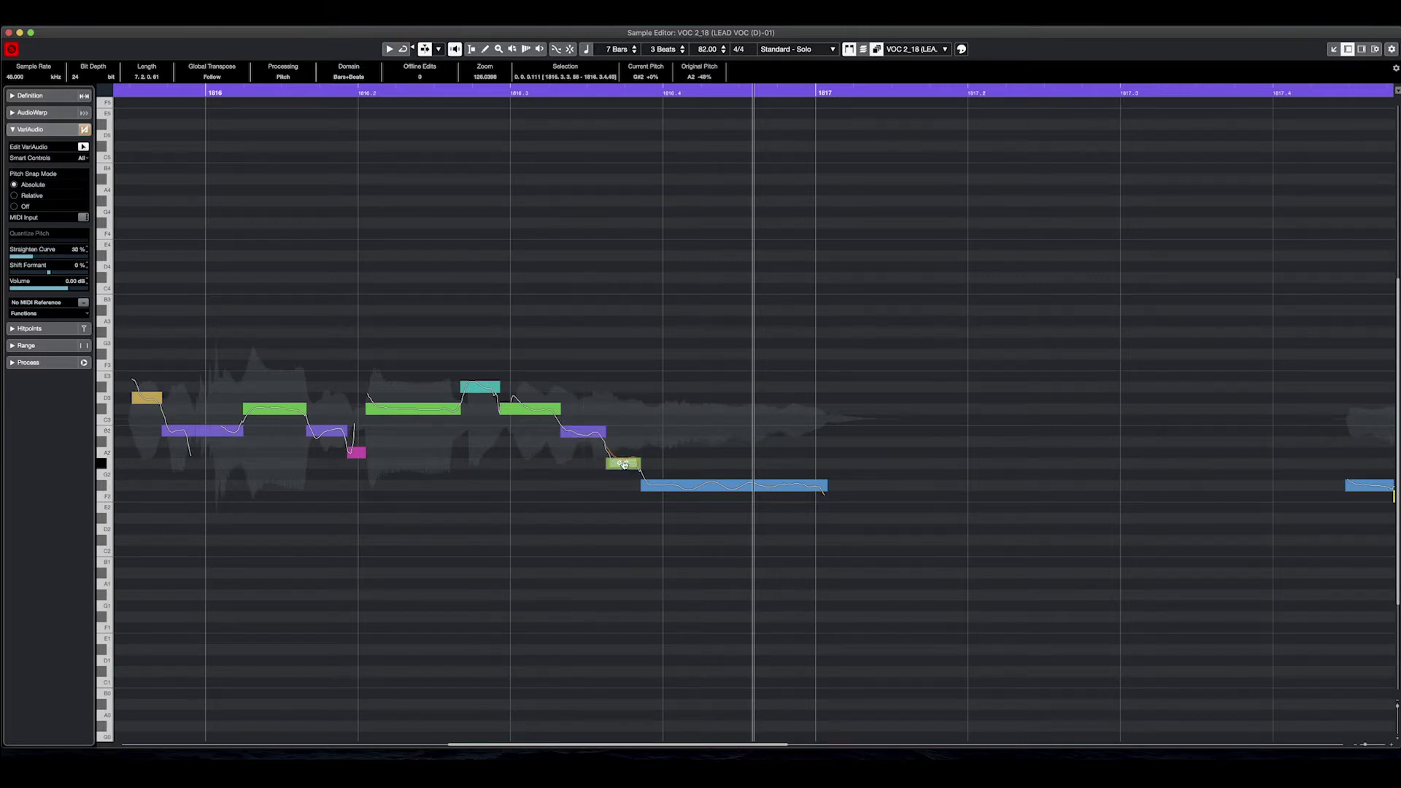
Step: Play back the second half of the phrase to check the repitched notes leading into the long last note
left_click(694, 485)
left_click(366, 209)
left_click(350, 95)
key("space")
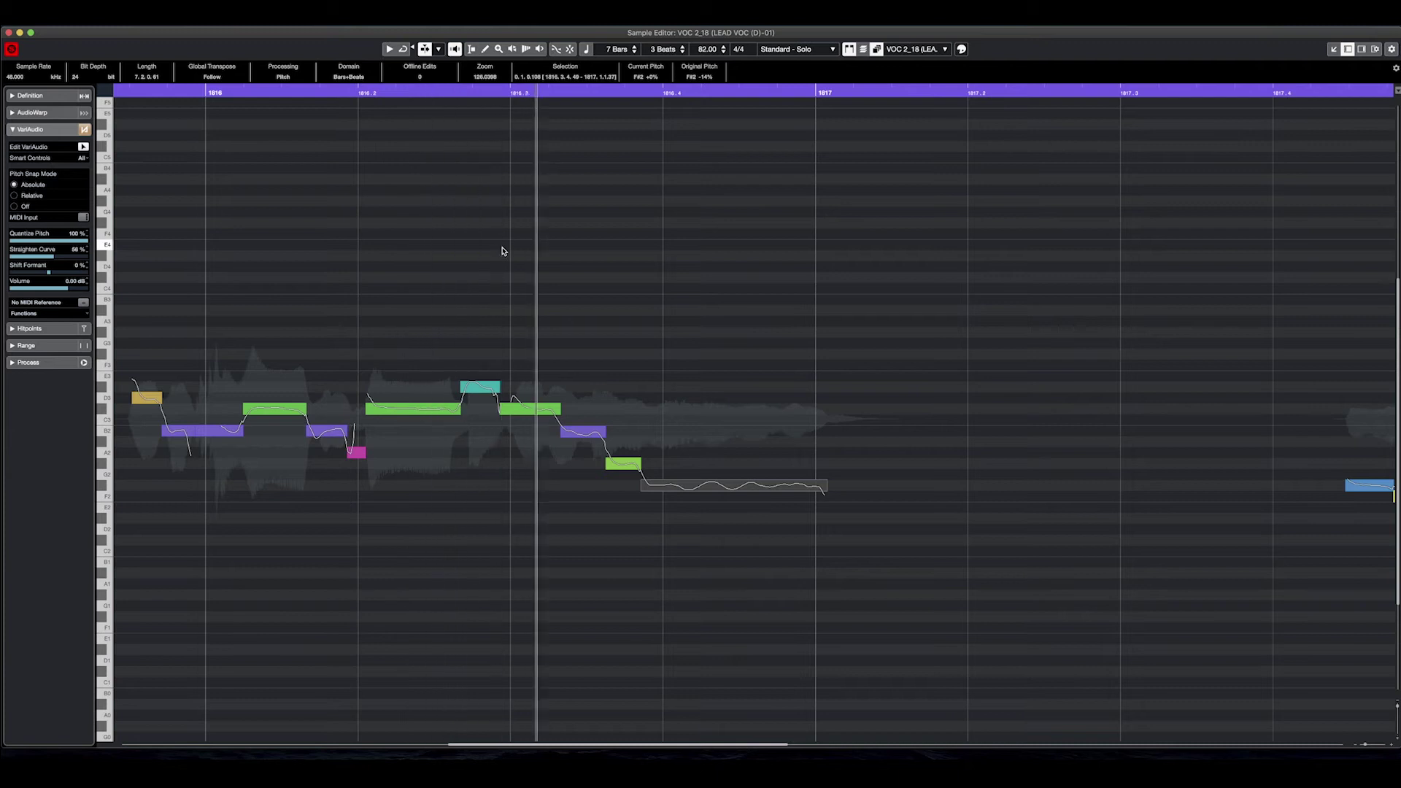
key("space")
Step: Set Straighten Curve to about 68% on the C#3 note just before the B2 note, and play back the second phrase
left_click_drag(525, 395, 518, 431)
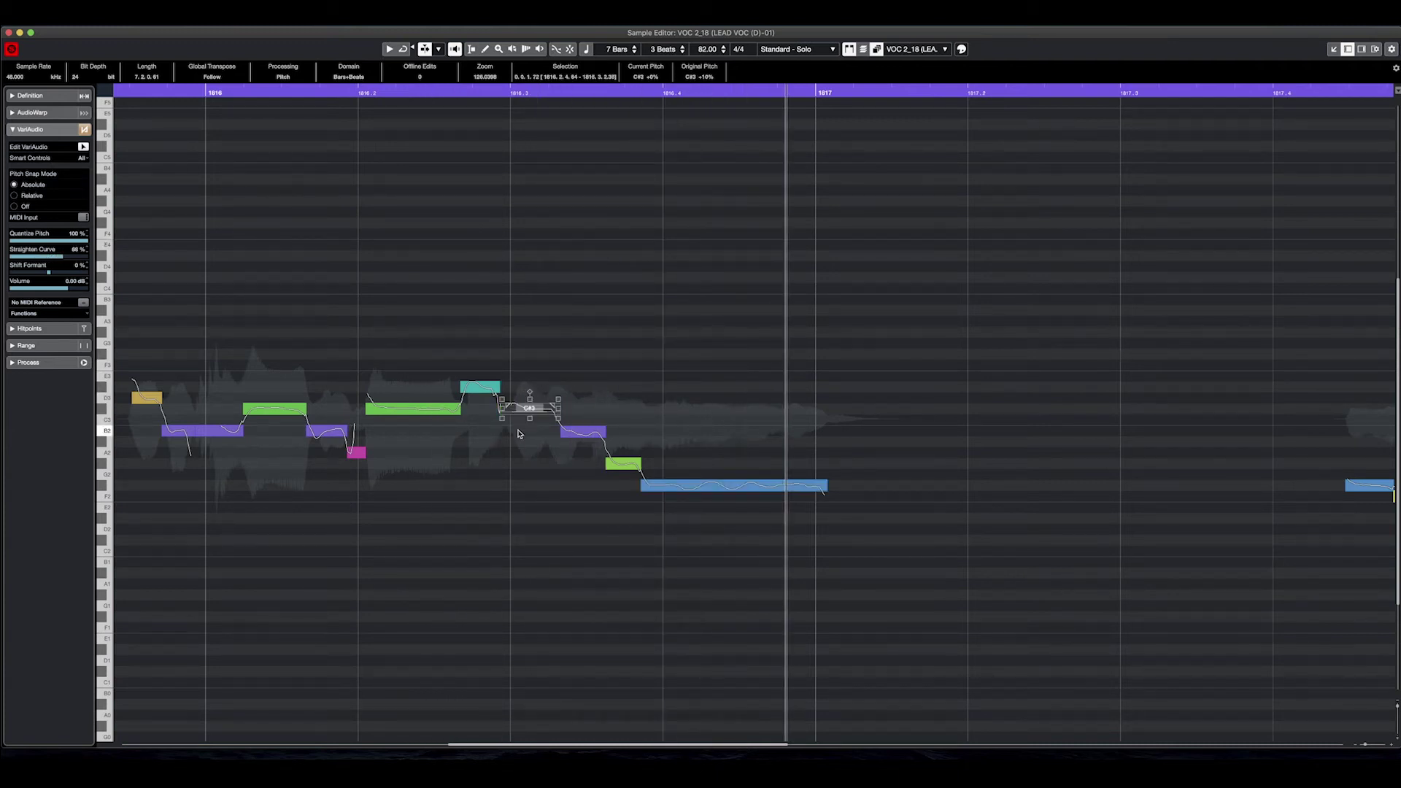
left_click(547, 405)
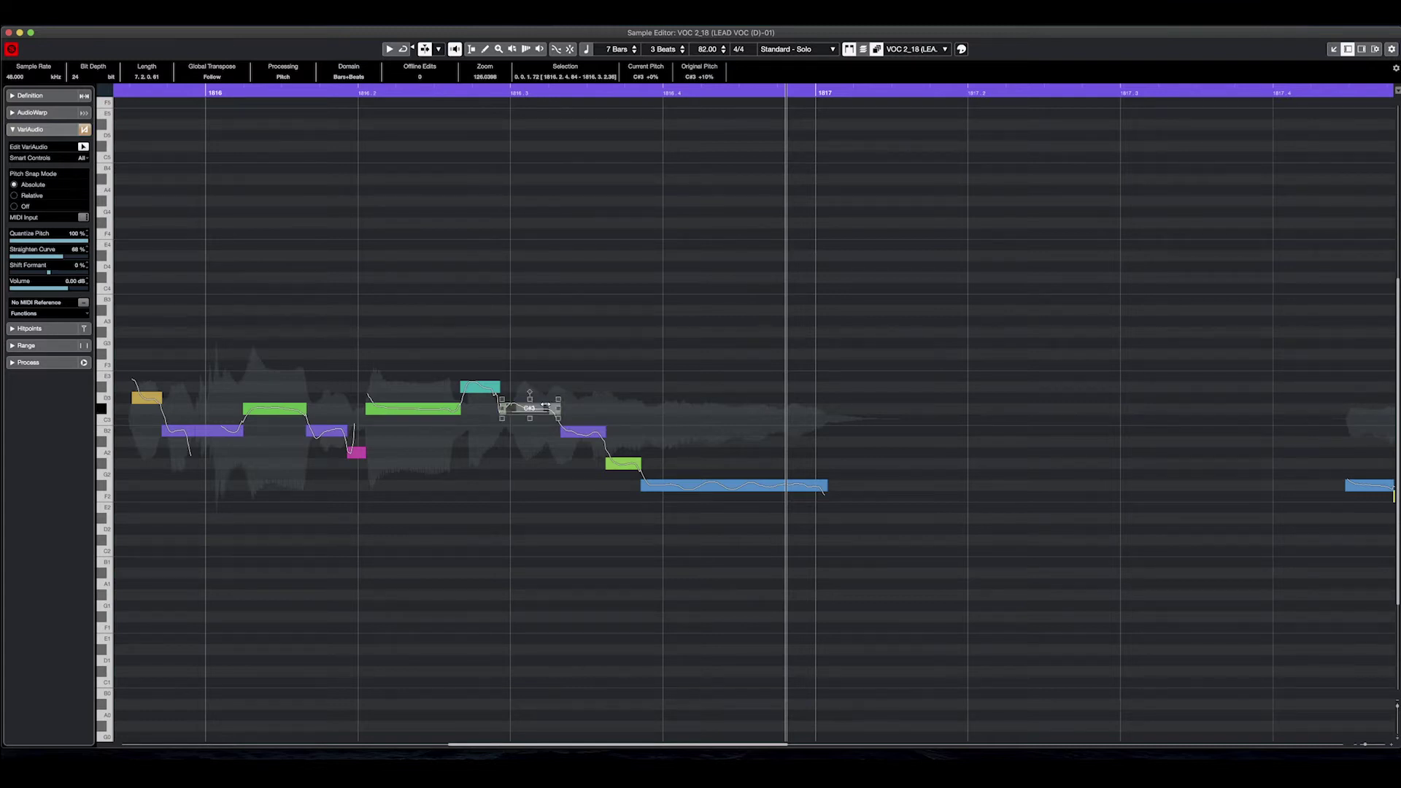
left_click(329, 93)
key("space")
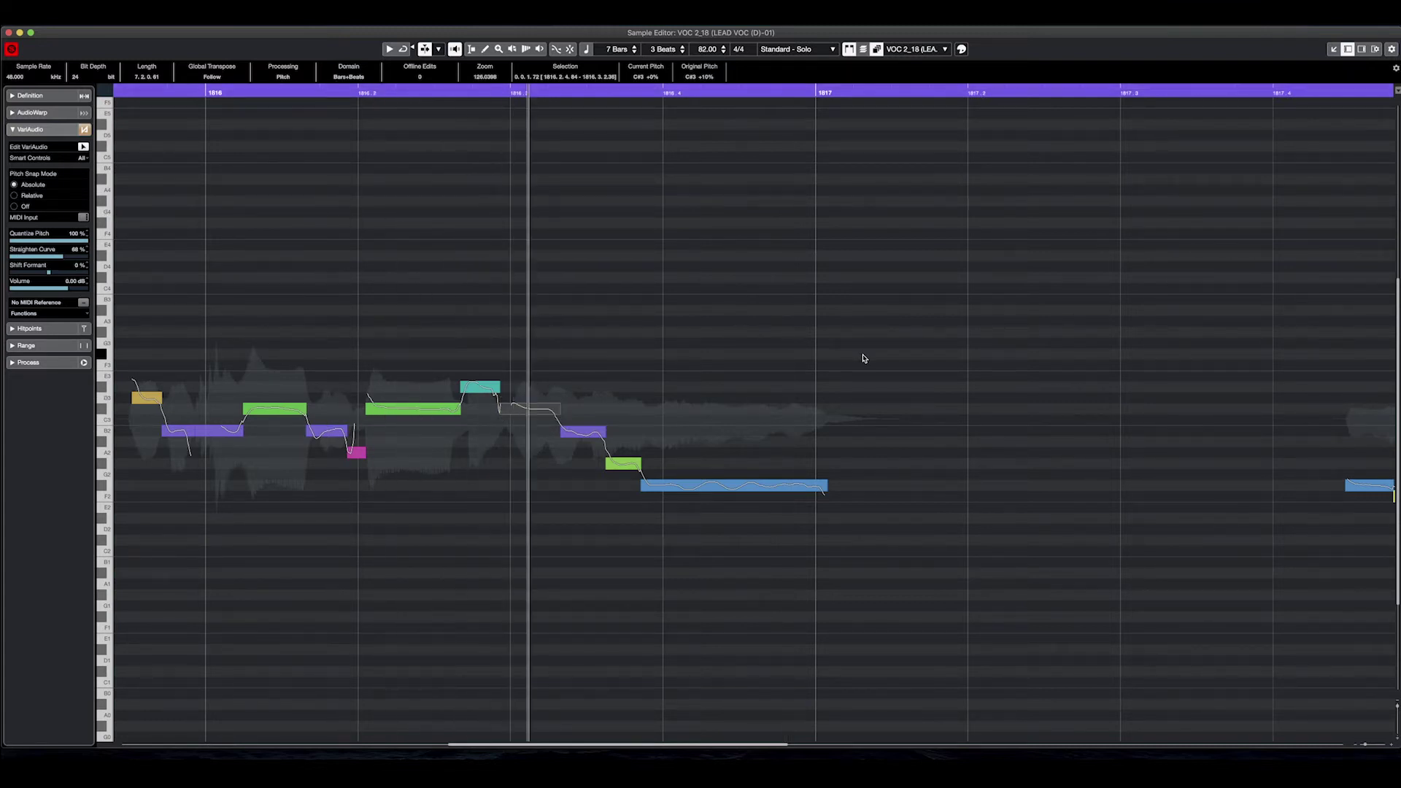
left_click(231, 92)
key("space")
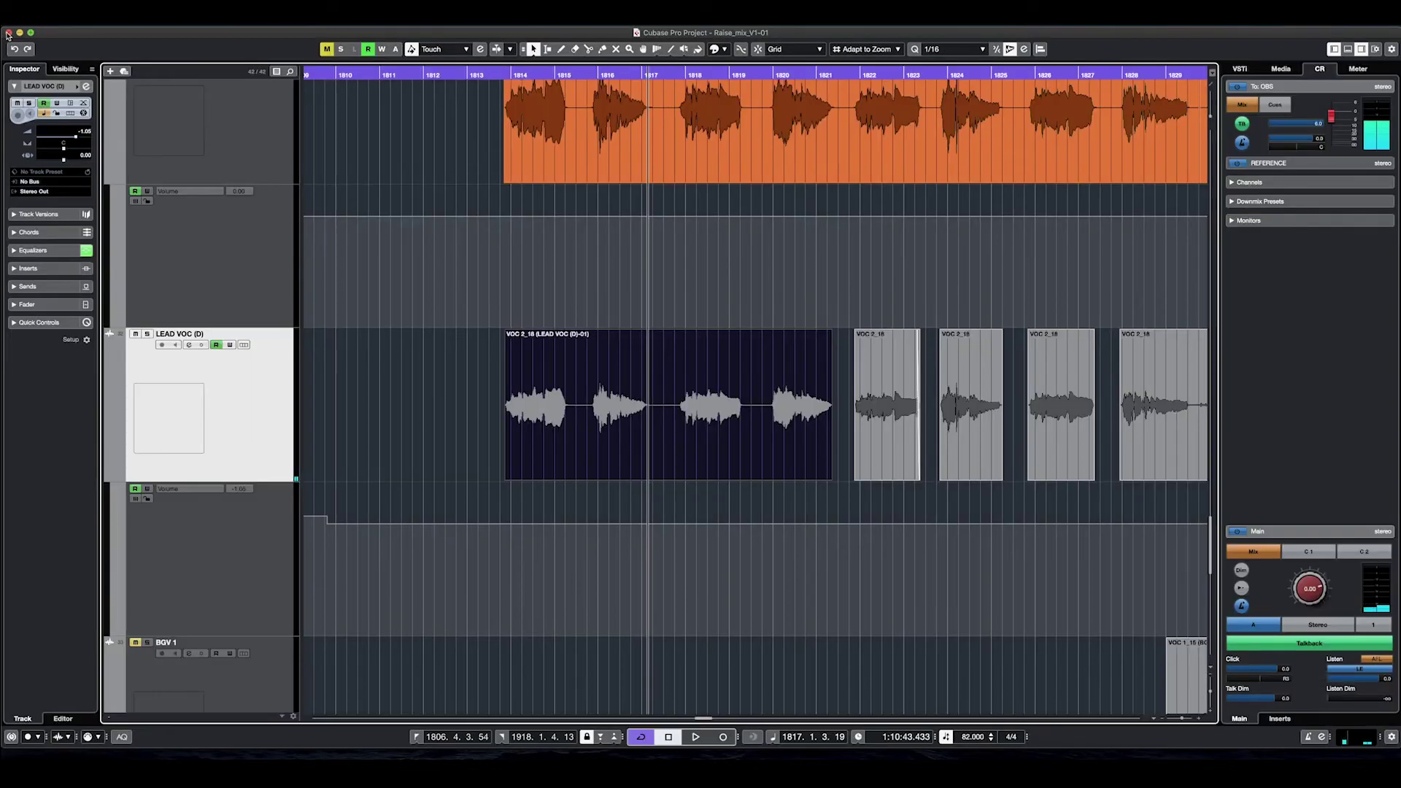
Step: Close the Sample Editor, split the LEAD VOC (D) clip between its second and third phrases, and select the later part
left_click(9, 33)
left_click(606, 501)
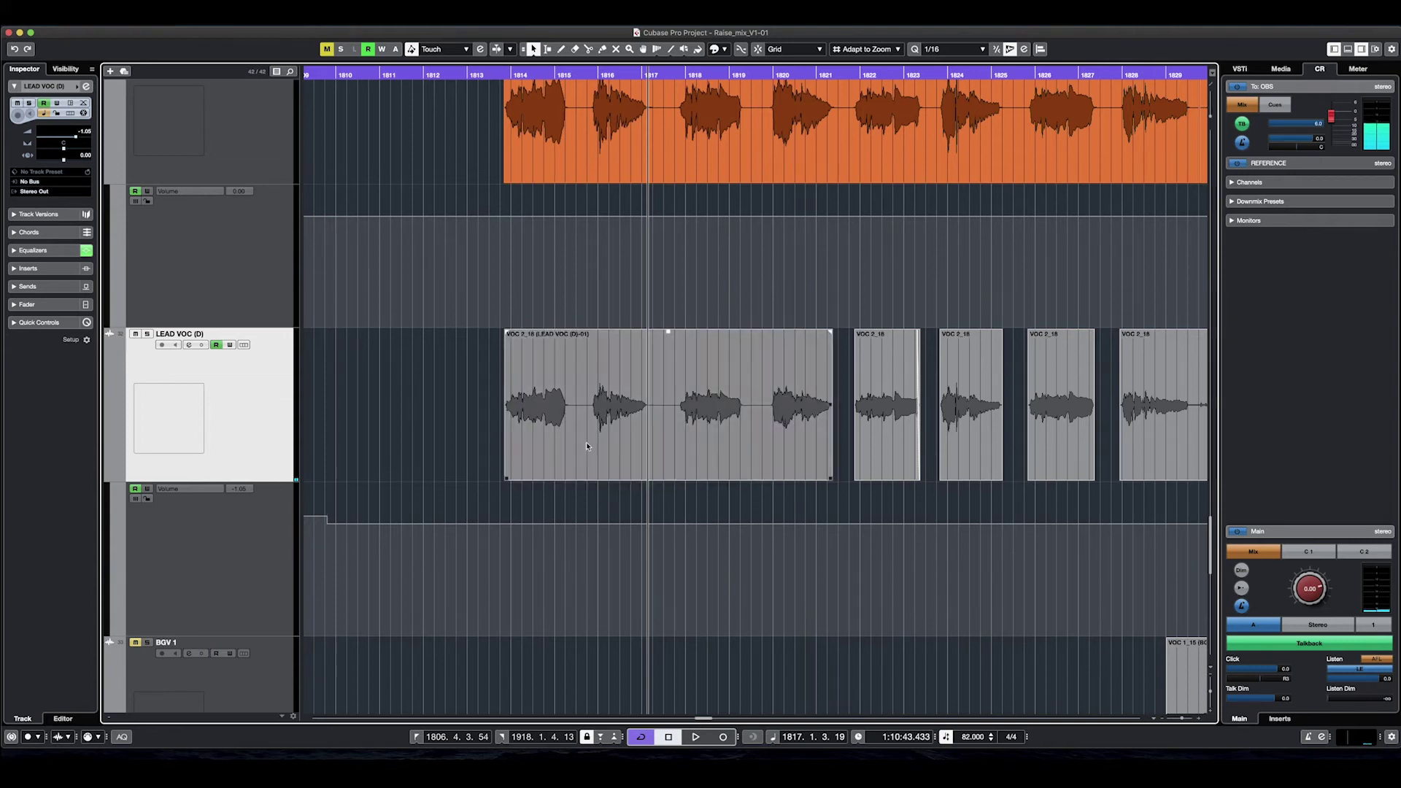
left_click(664, 433, "alt")
left_click(737, 425)
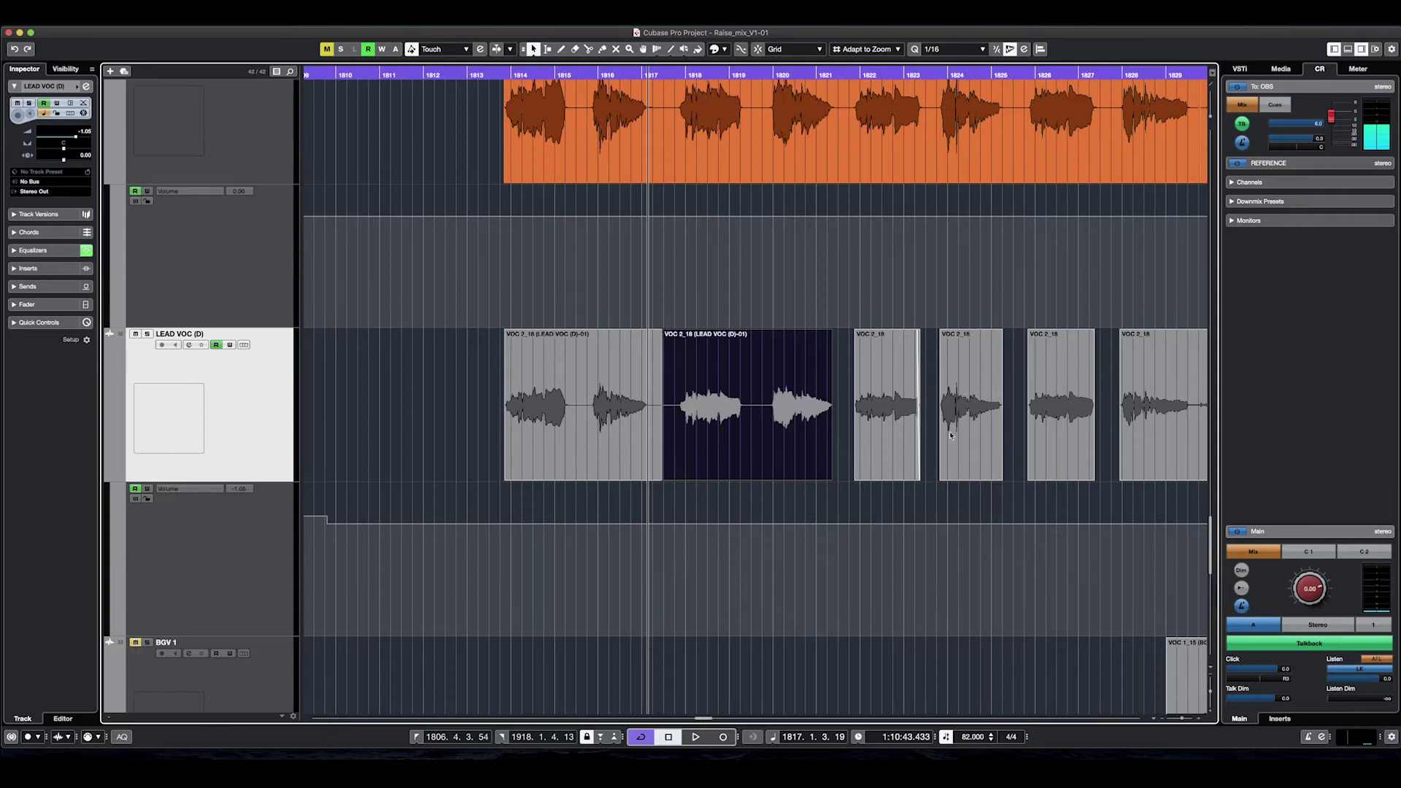
Step: Unmute and solo the LEAD VOC track and open its channel settings
key("g")
key("g")
key("g")
key("g")
key("g")
key("g")
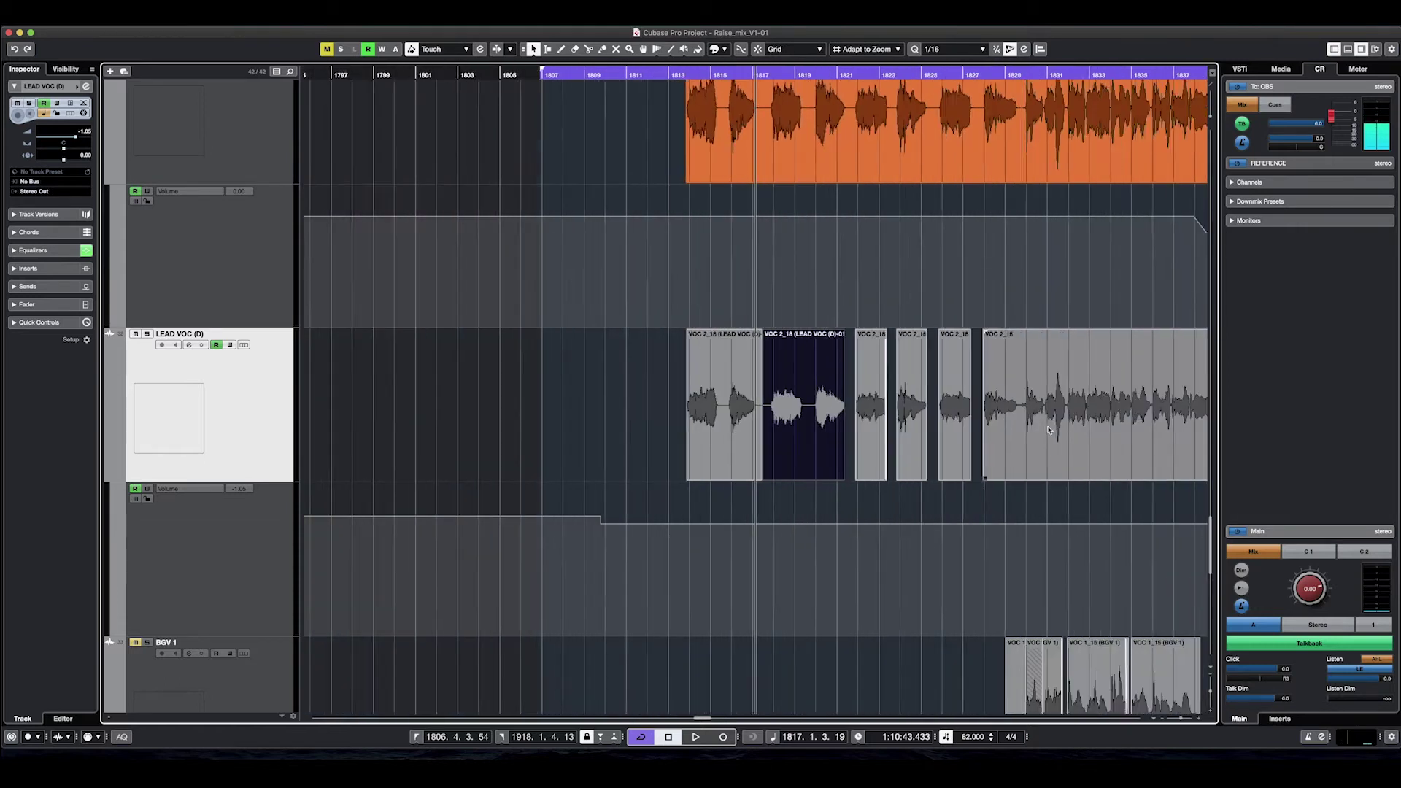
key("g")
key("g")
key("g")
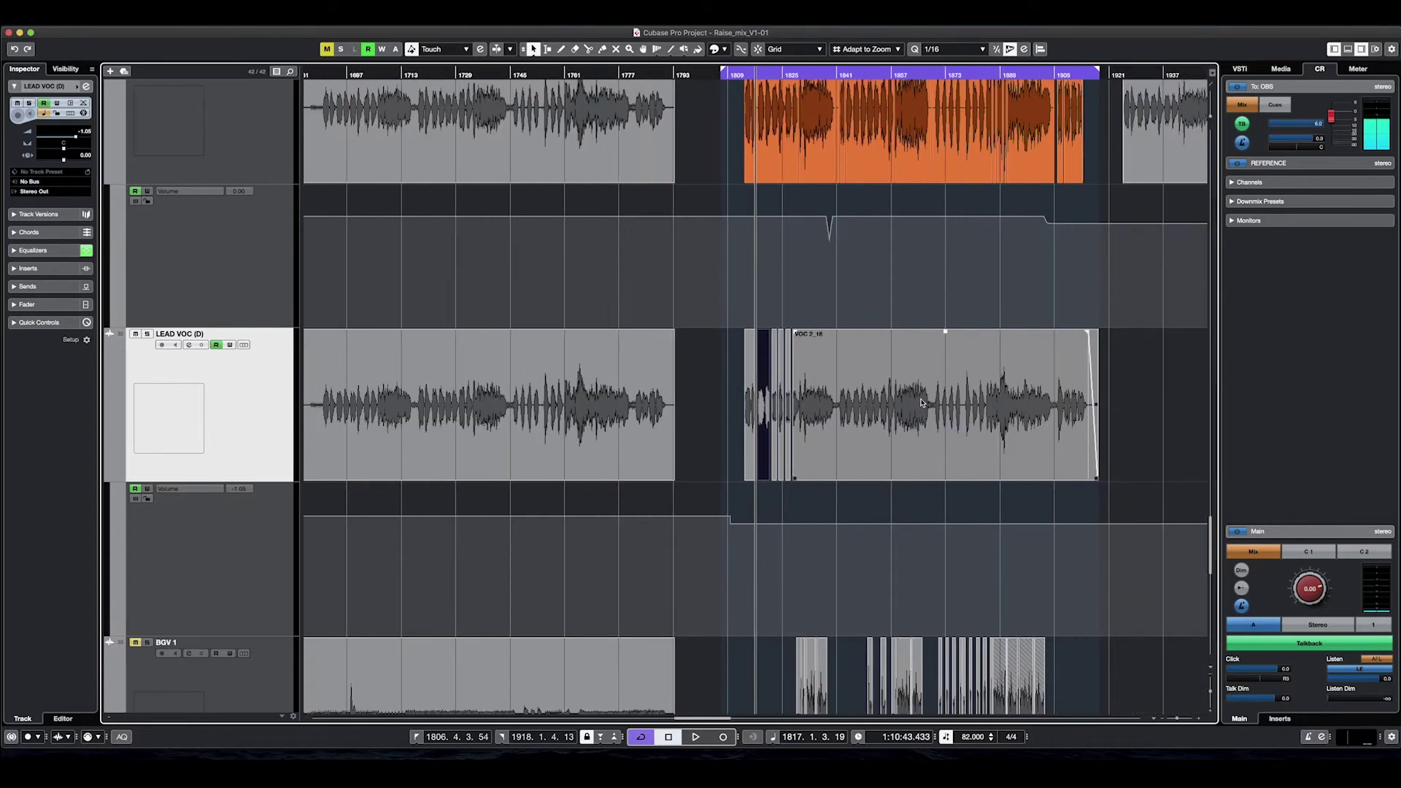
scroll(922, 402, "up", 5)
scroll(921, 402, "down", 2)
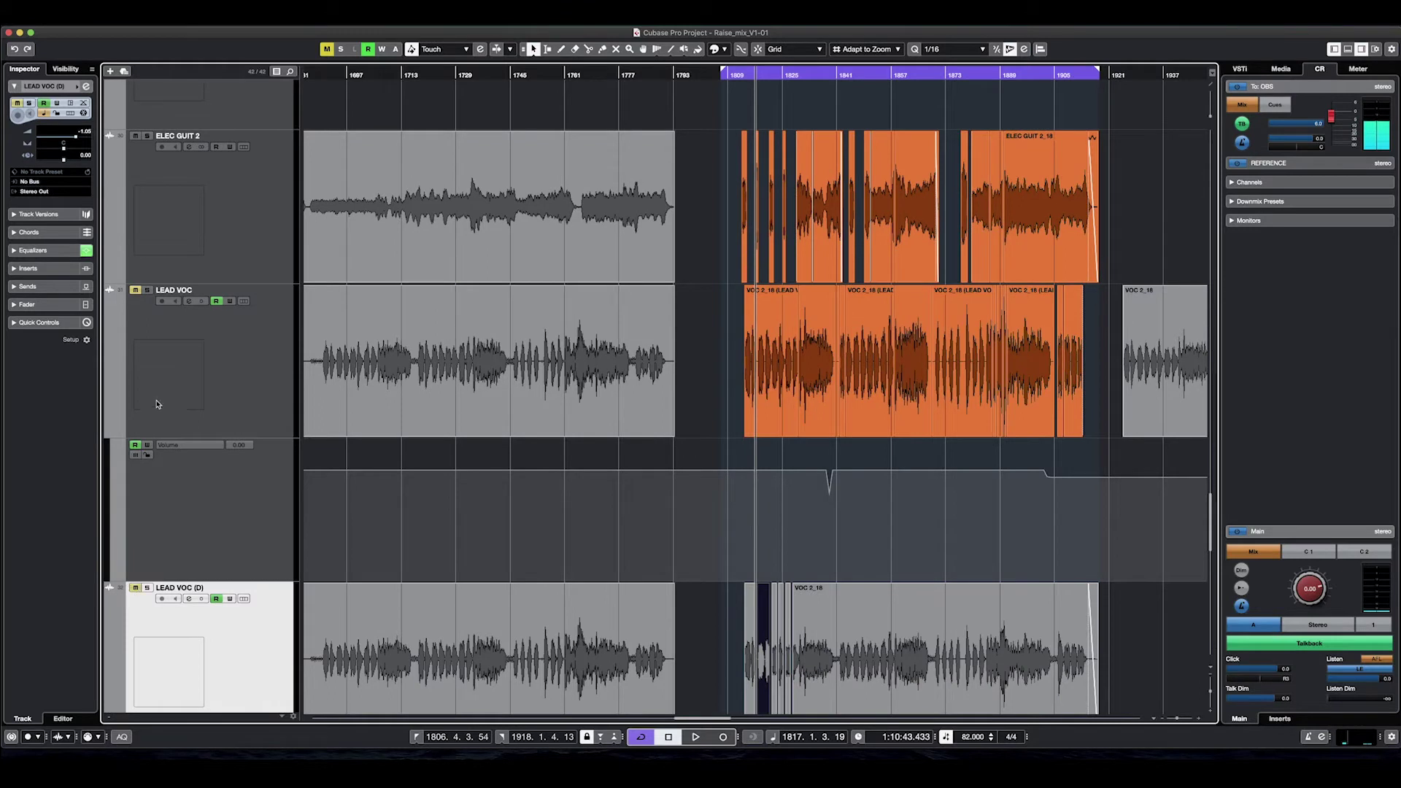
left_click(135, 290)
left_click(147, 289)
left_click(188, 301)
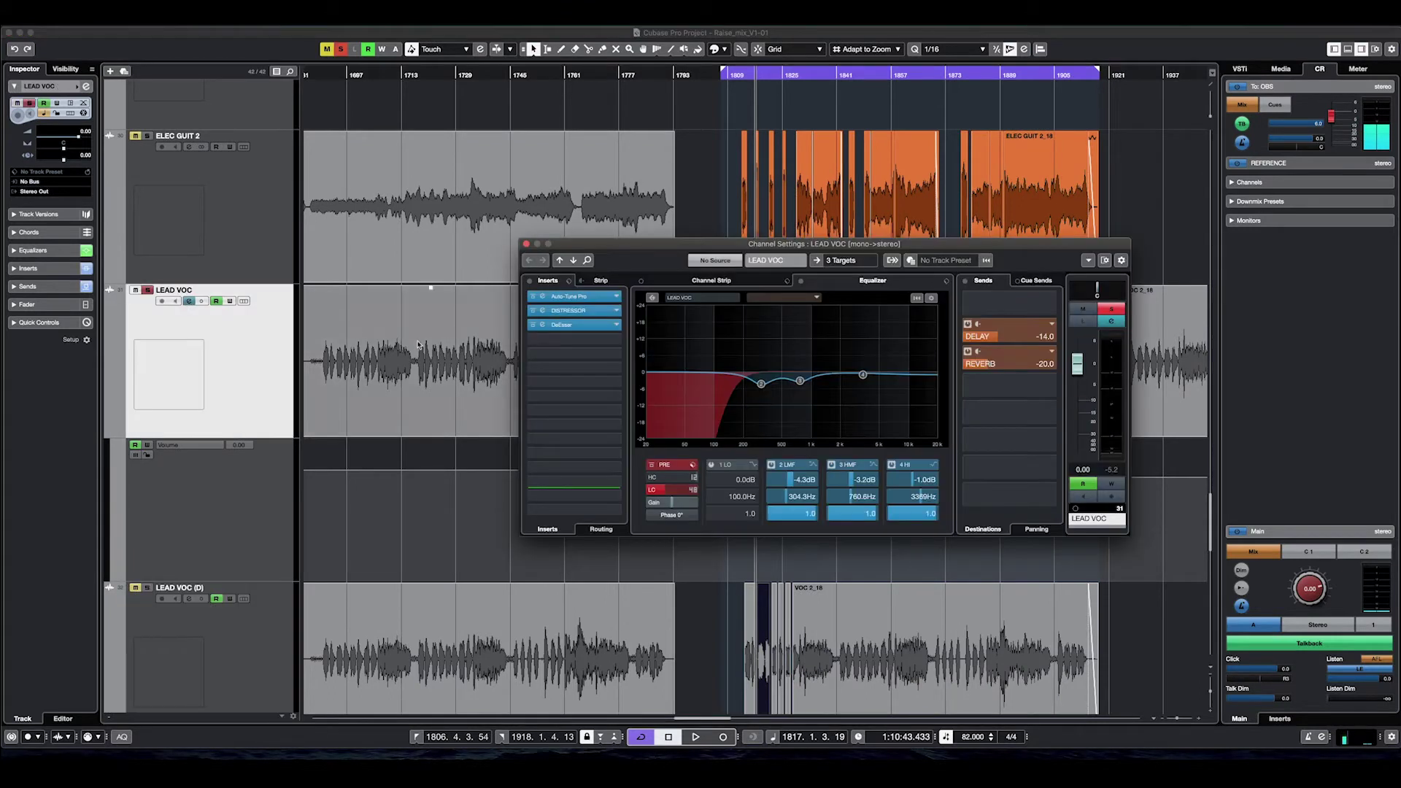
Step: Turn off the DELAY and REVERB sends and bypass the DeEsser, DISTRESSOR and Auto-Tune Pro inserts on LEAD VOC
left_click(967, 324)
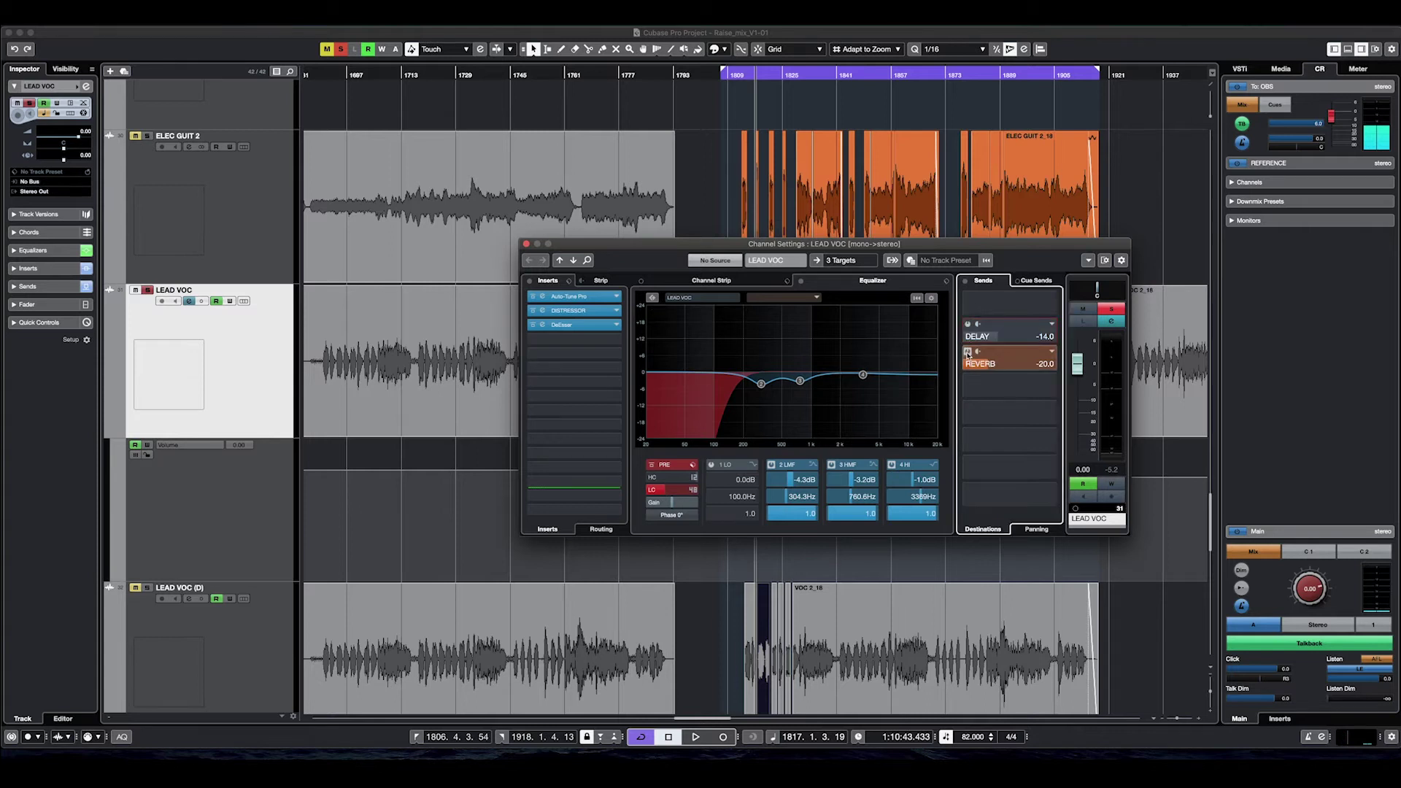
left_click(967, 351)
left_click(532, 324)
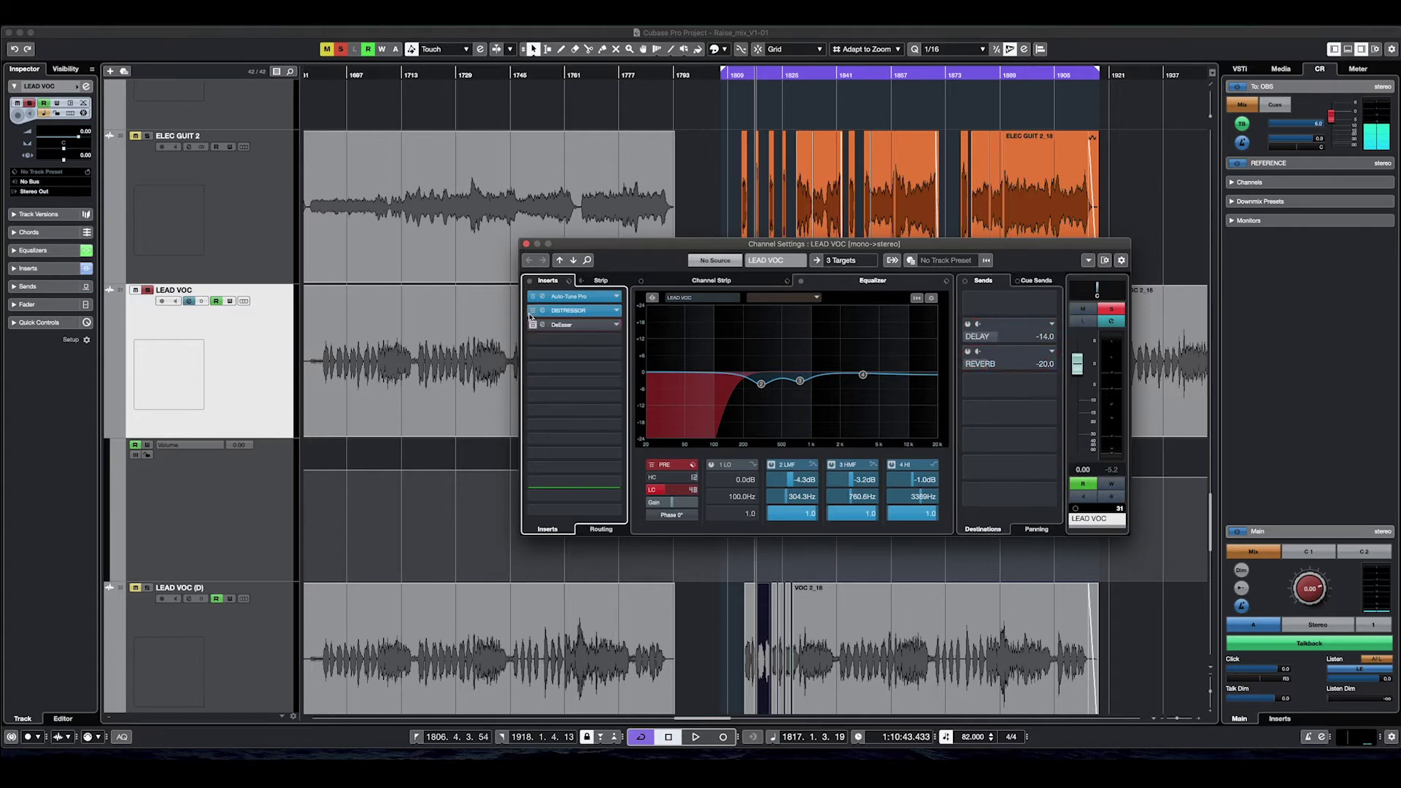
left_click(533, 311)
left_click(533, 295)
Step: Play the soloed LEAD VOC without effects, close its channel settings, stop playback and unsolo the track
key("space")
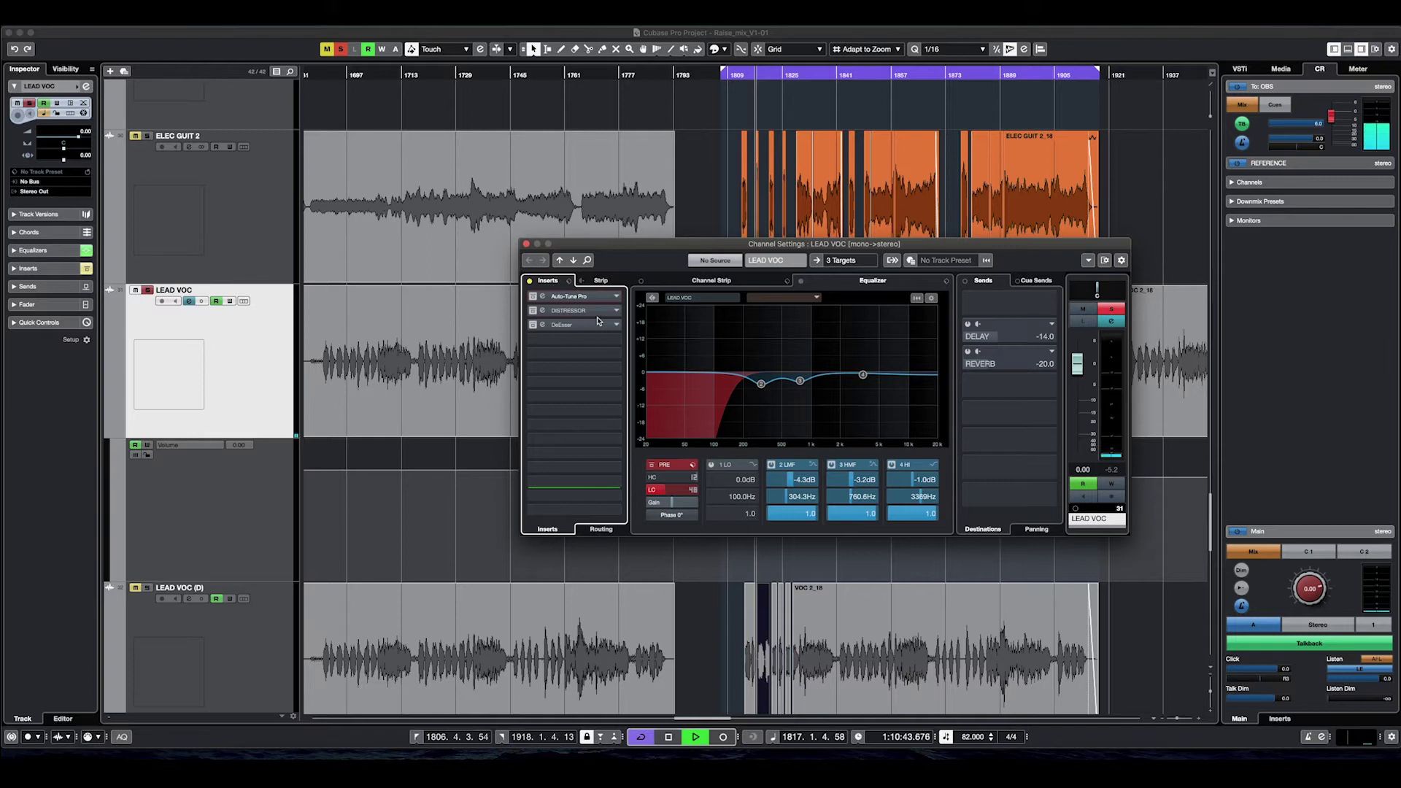
left_click(526, 245)
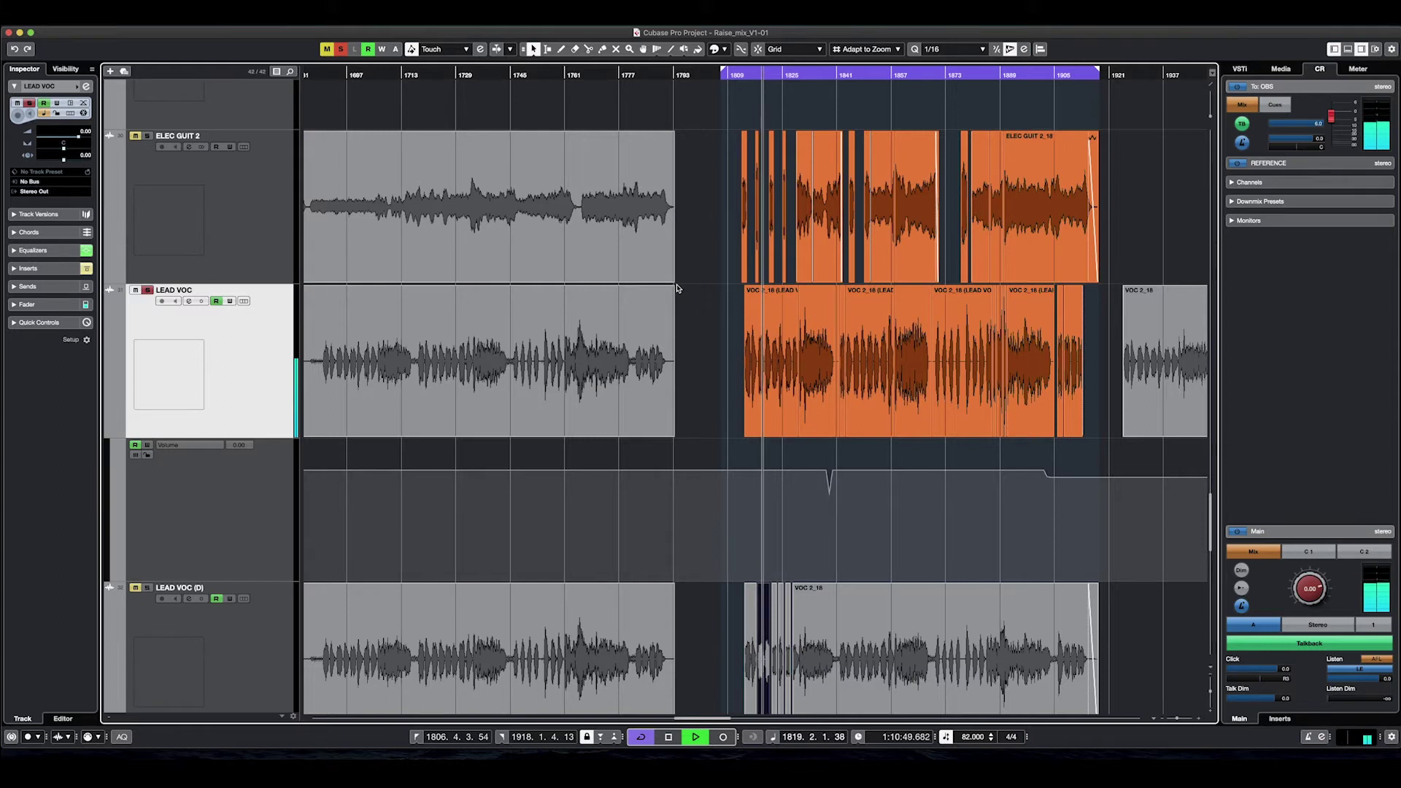
key("space")
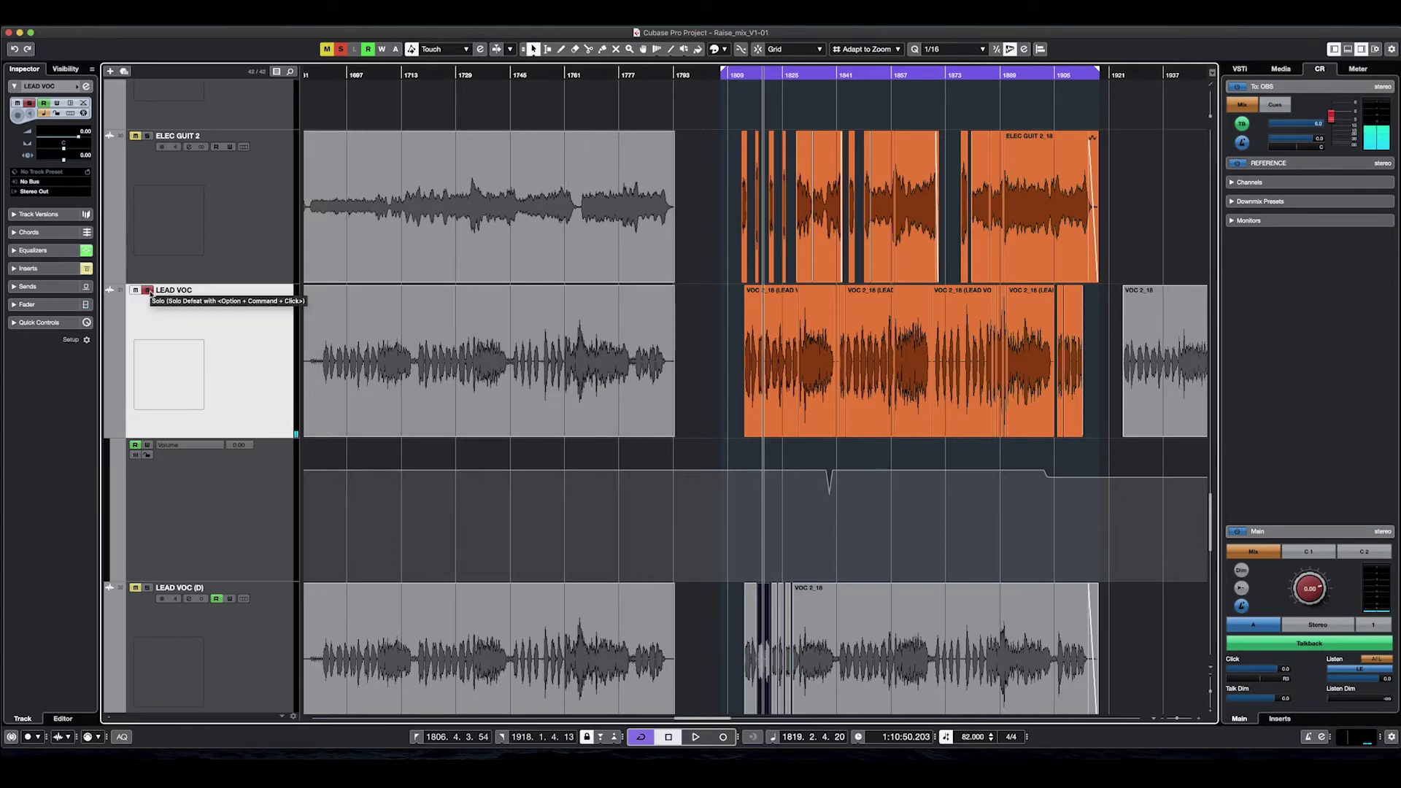
left_click(148, 291)
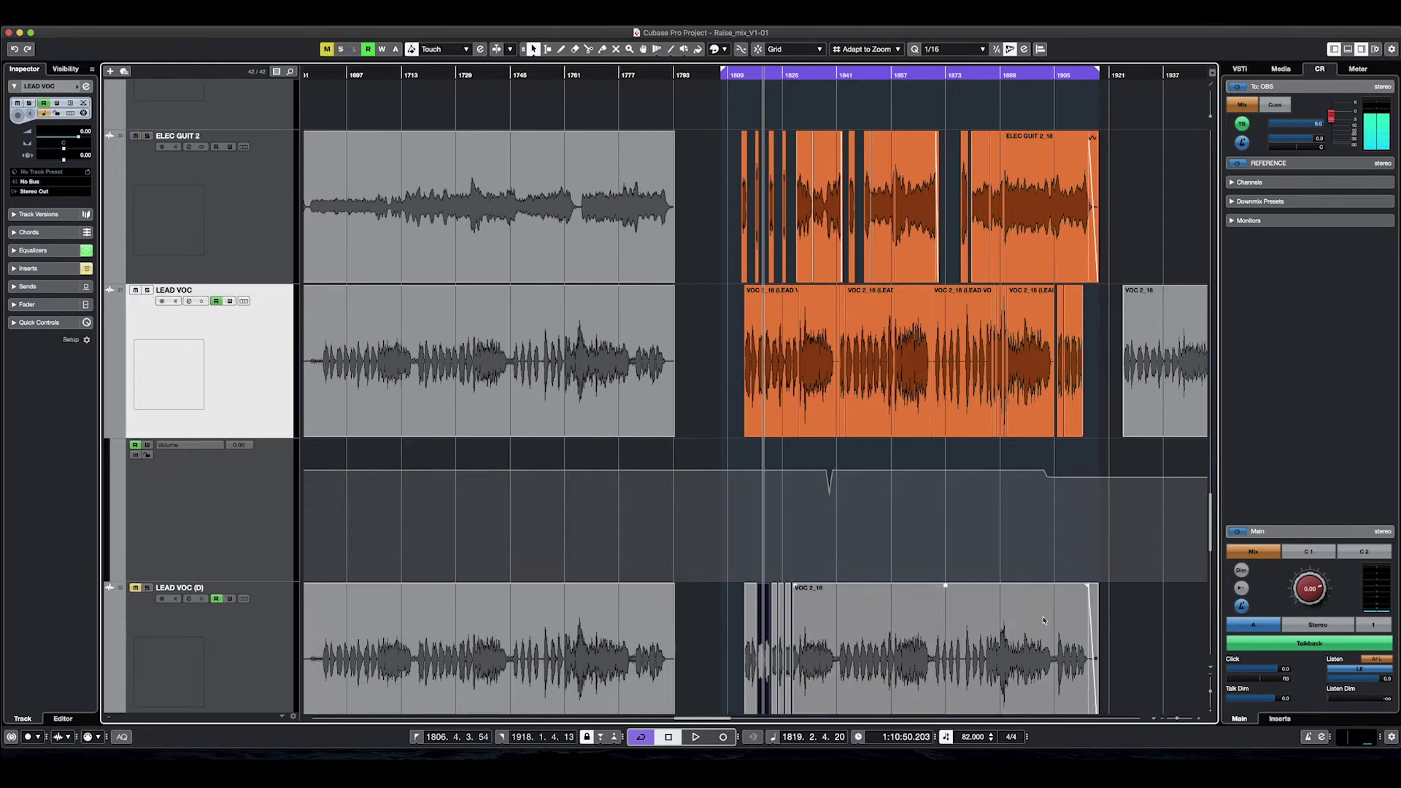
Step: Reduce the track heights and select the LEAD VOC (D) track
key("shift+g")
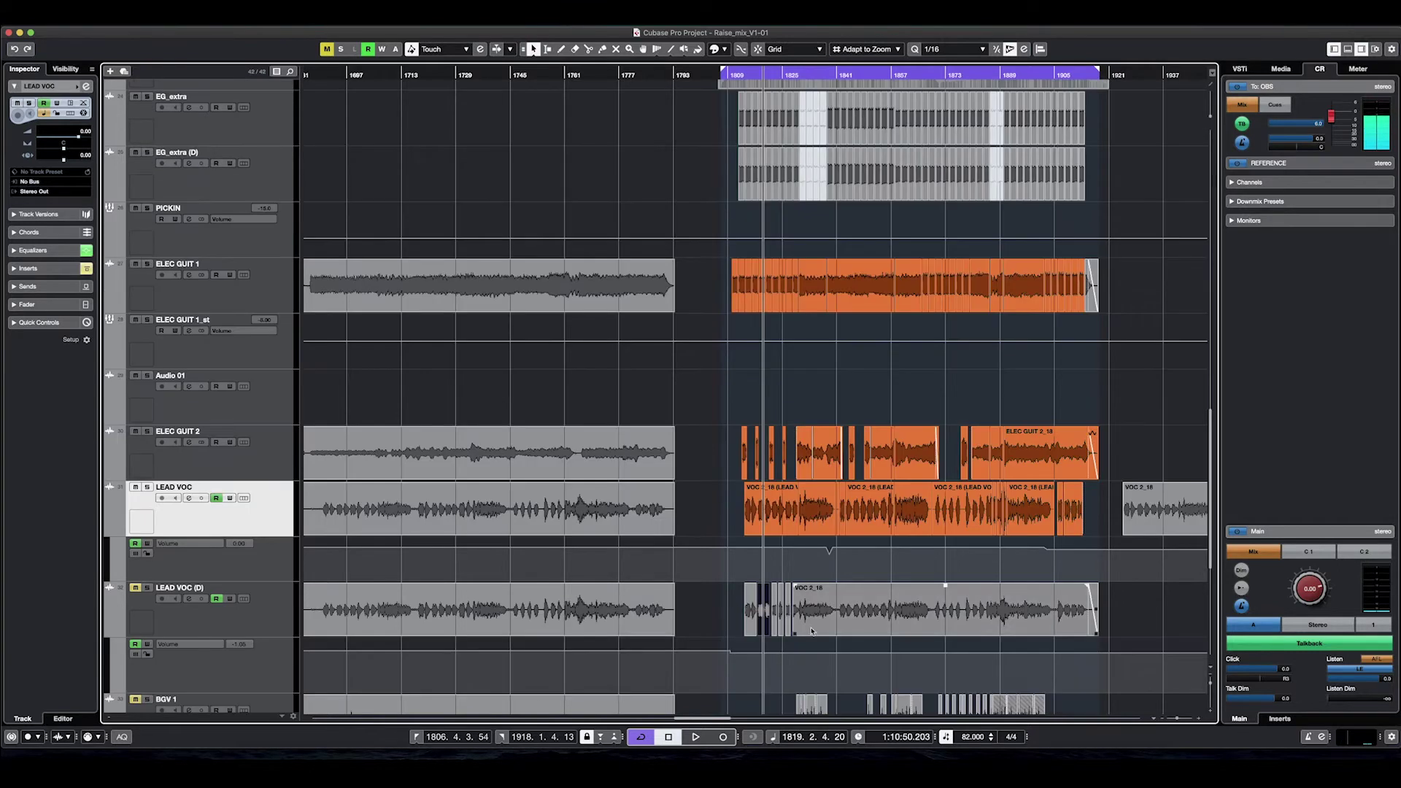
left_click(273, 604)
left_click(273, 531)
left_click(278, 595)
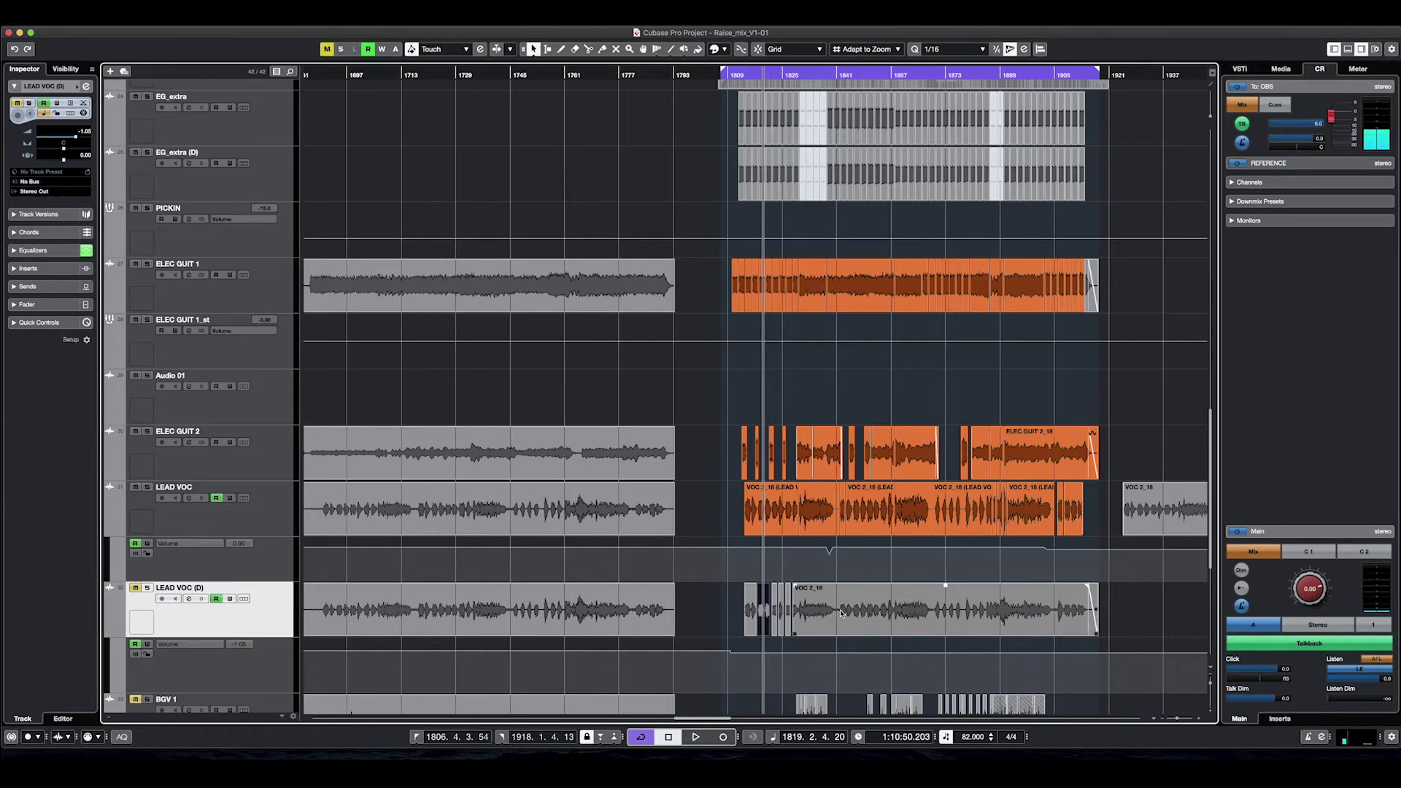
Step: Try replacing part of LEAD VOC with the LEAD VOC (D) section from about bar 1841 to 1847, and undo the move and splits
left_click(841, 614, "alt")
left_click(865, 615, "alt")
left_click(854, 616)
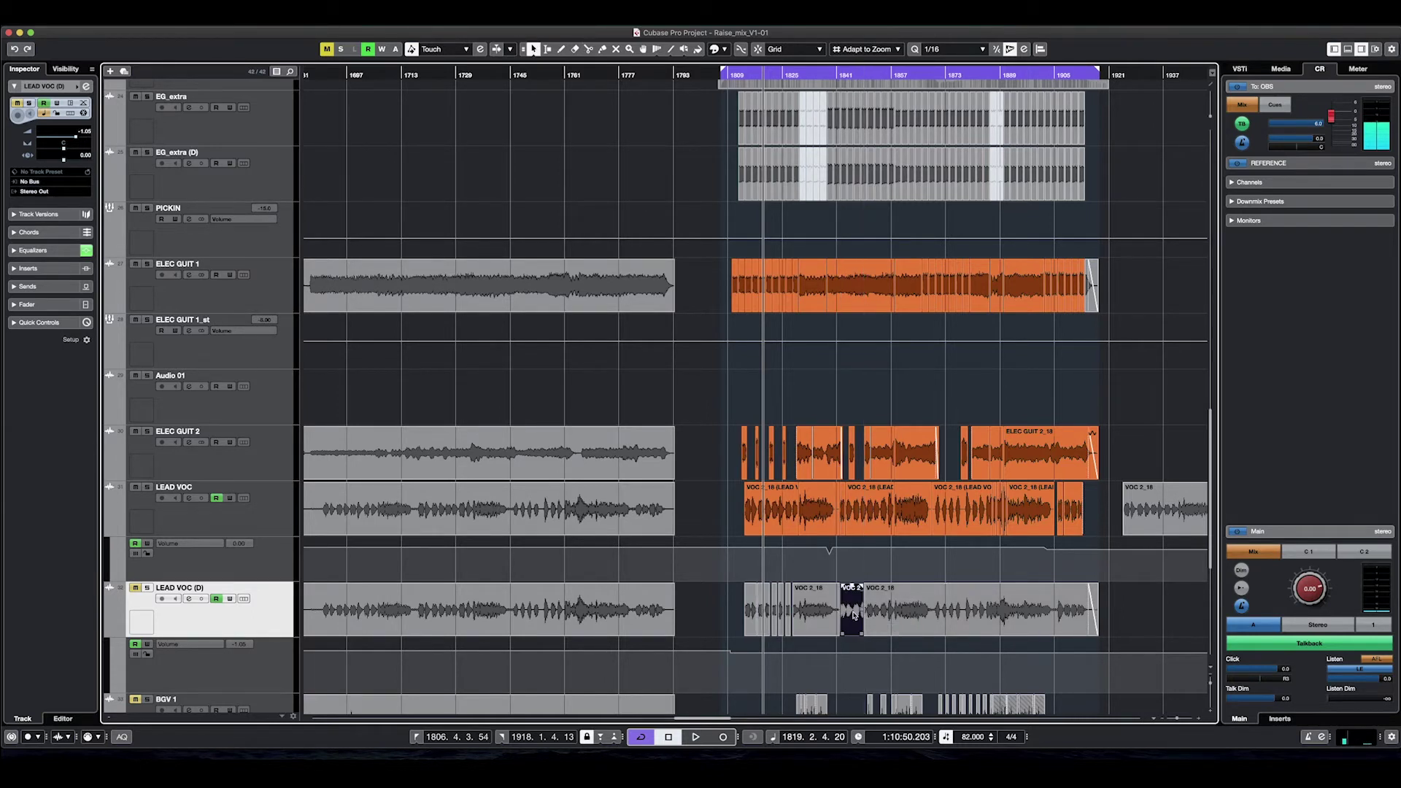
left_click_drag(854, 614, 851, 504)
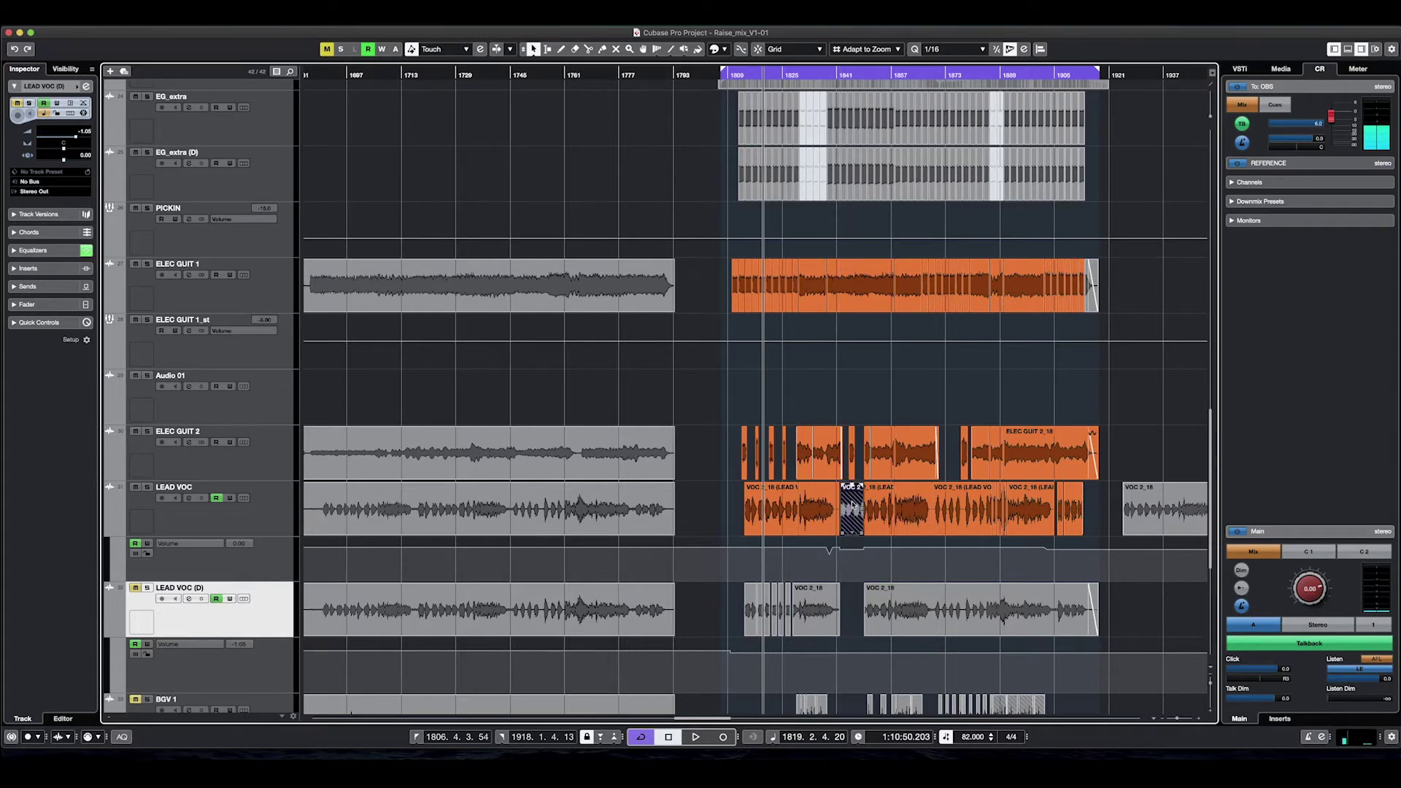
left_click(875, 519)
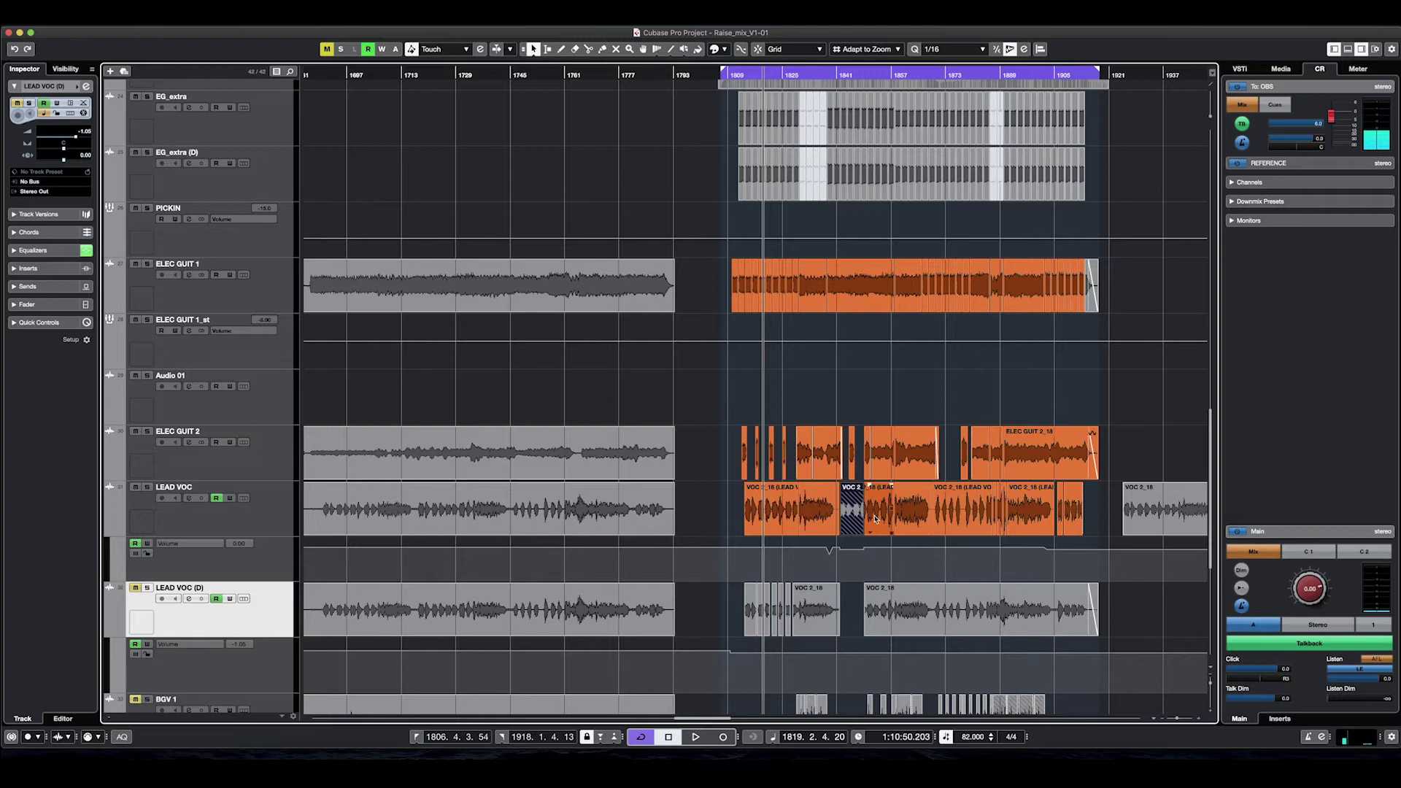
key("ctrl+z")
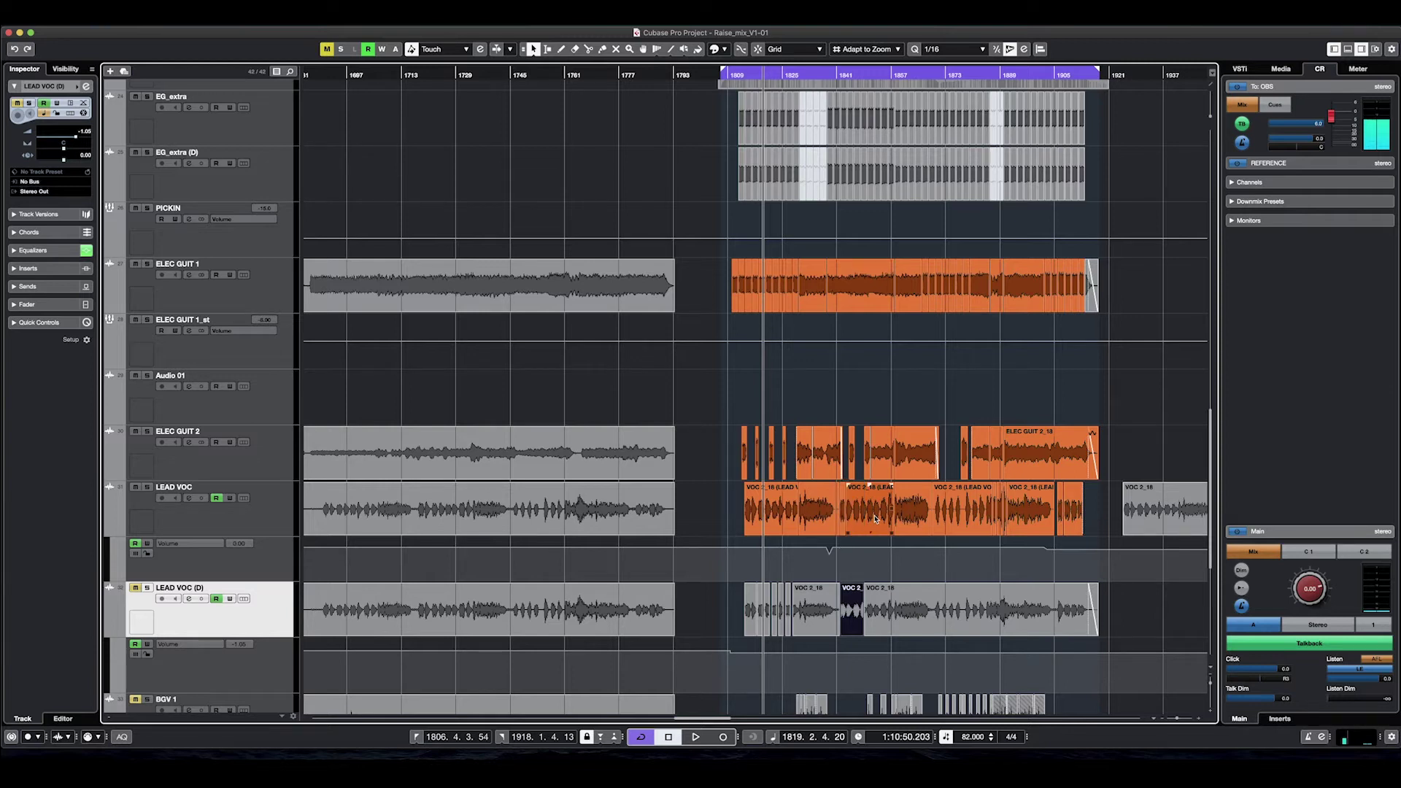
key("ctrl+z")
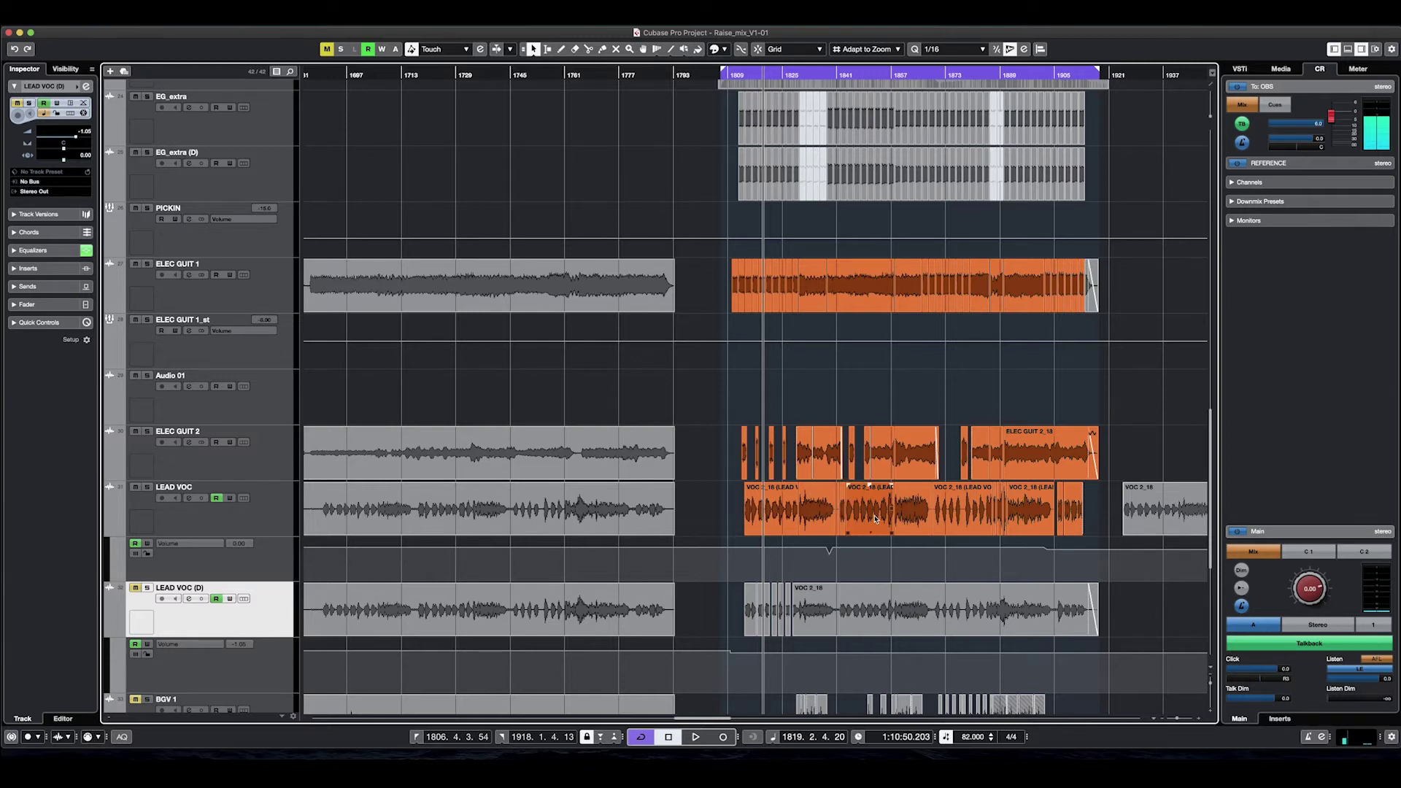
Step: Open the LEAD VOC channel settings and bring up its Auto-Tune Pro insert to review the correction settings
left_click(188, 500)
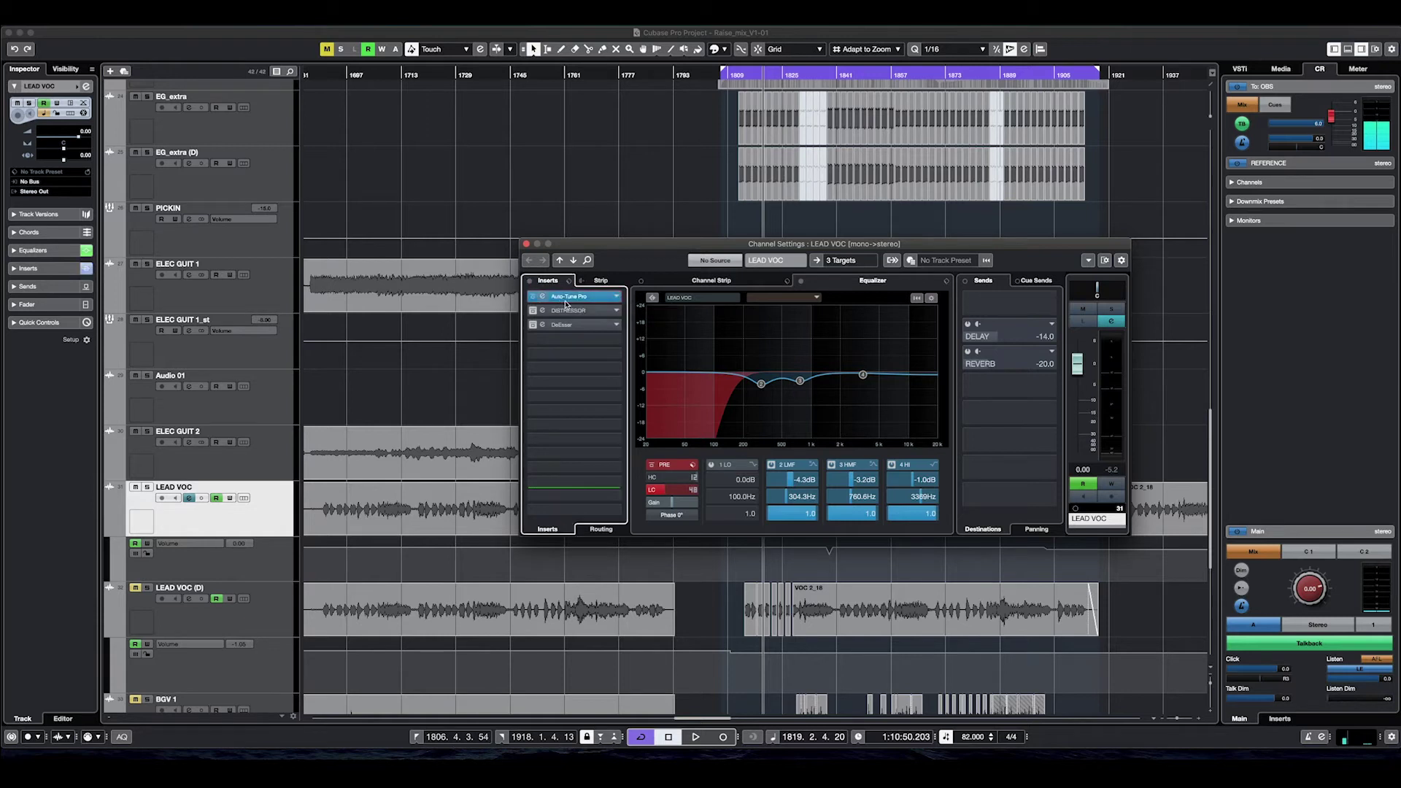
left_click(570, 296)
left_click_drag(655, 151, 726, 216)
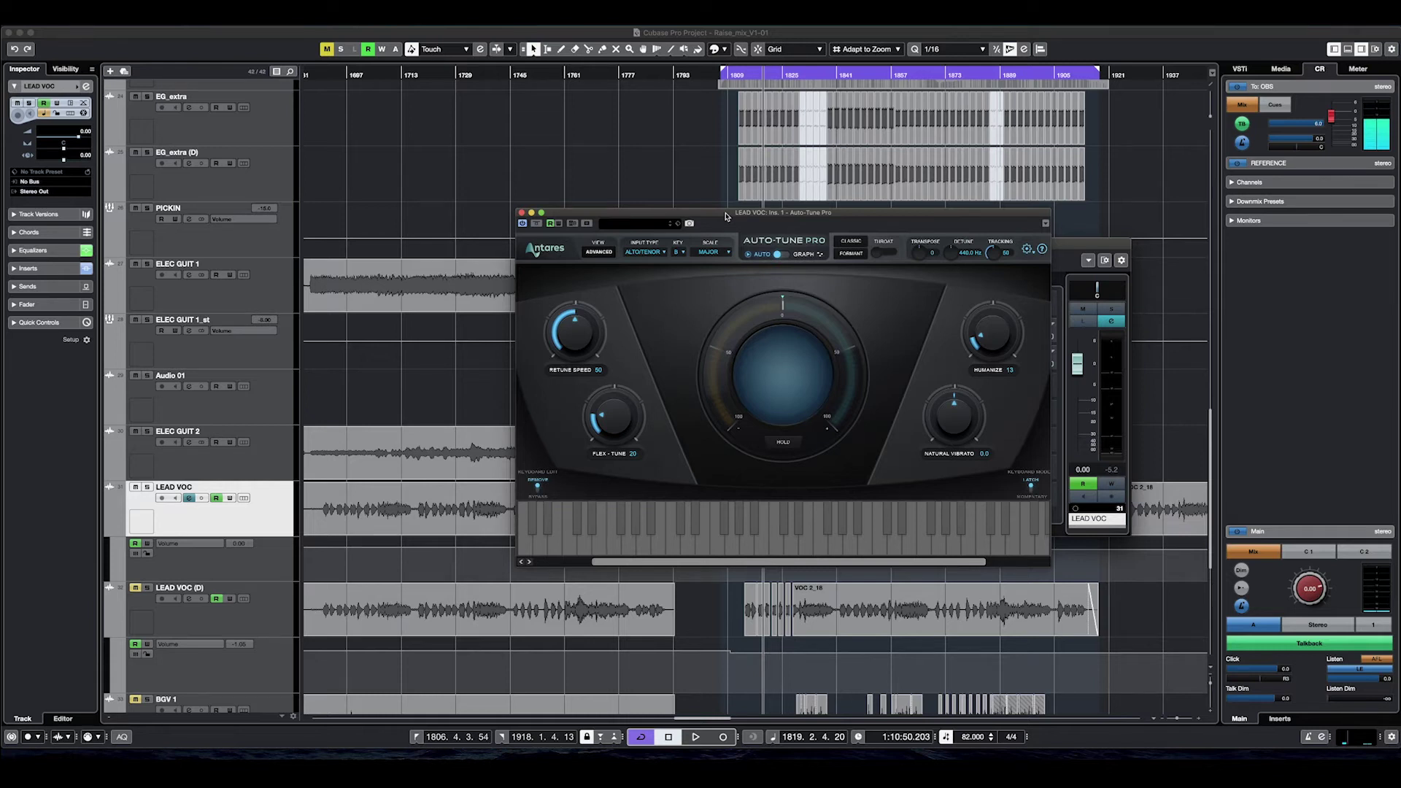
left_click_drag(726, 216, 741, 217)
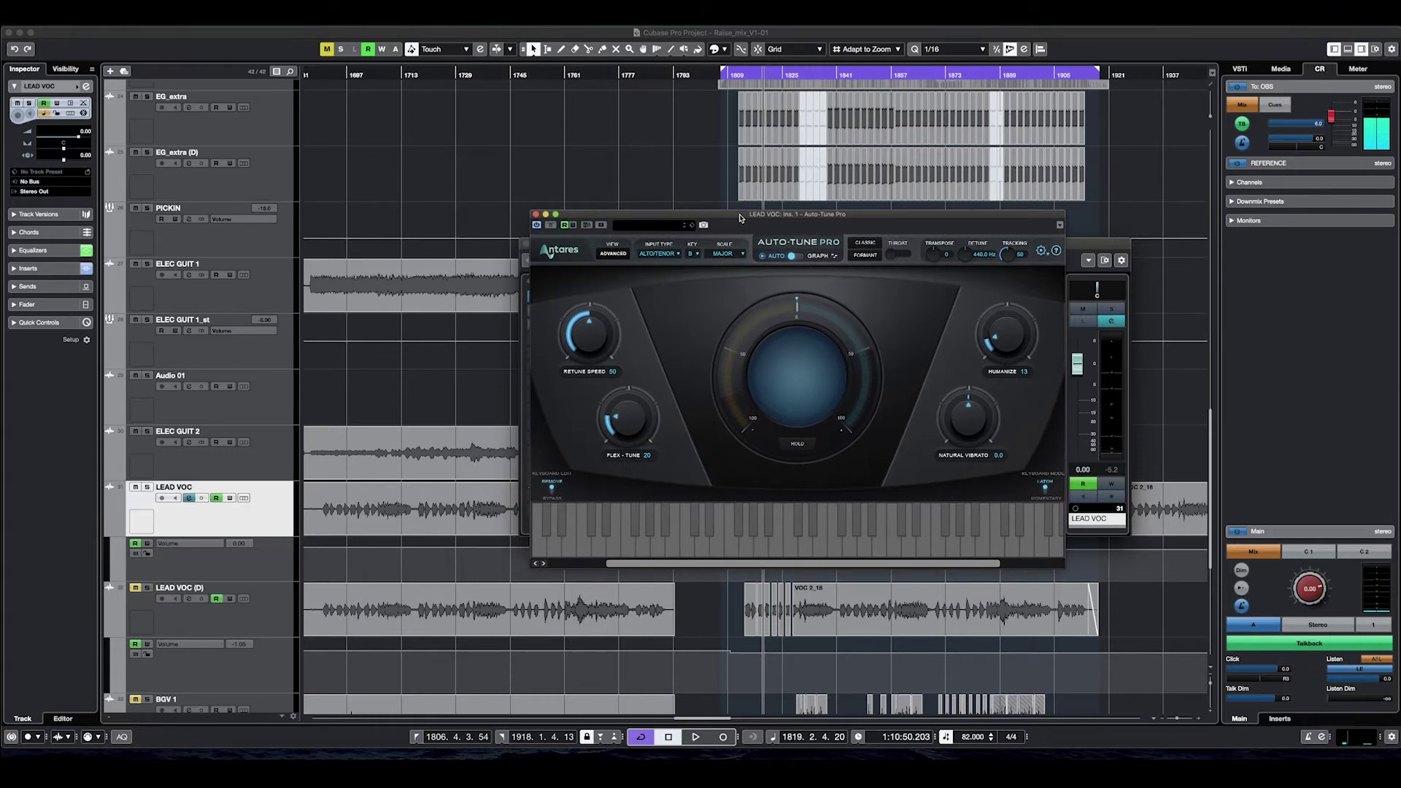
left_click_drag(740, 217, 738, 222)
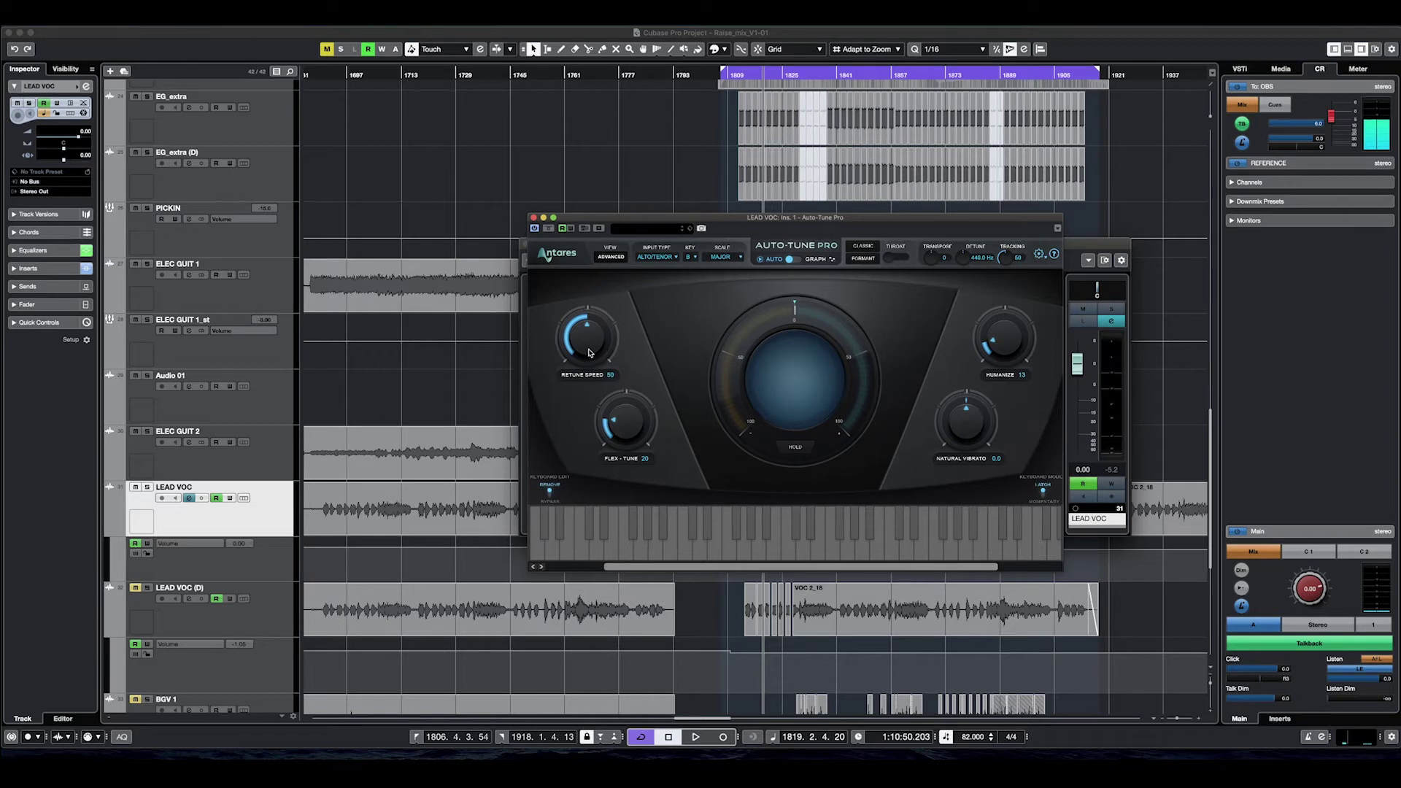
Step: Try the fastest Retune Speed in Auto-Tune Pro, restore the moderate setting, and close the plug-in
left_click_drag(588, 352, 584, 390)
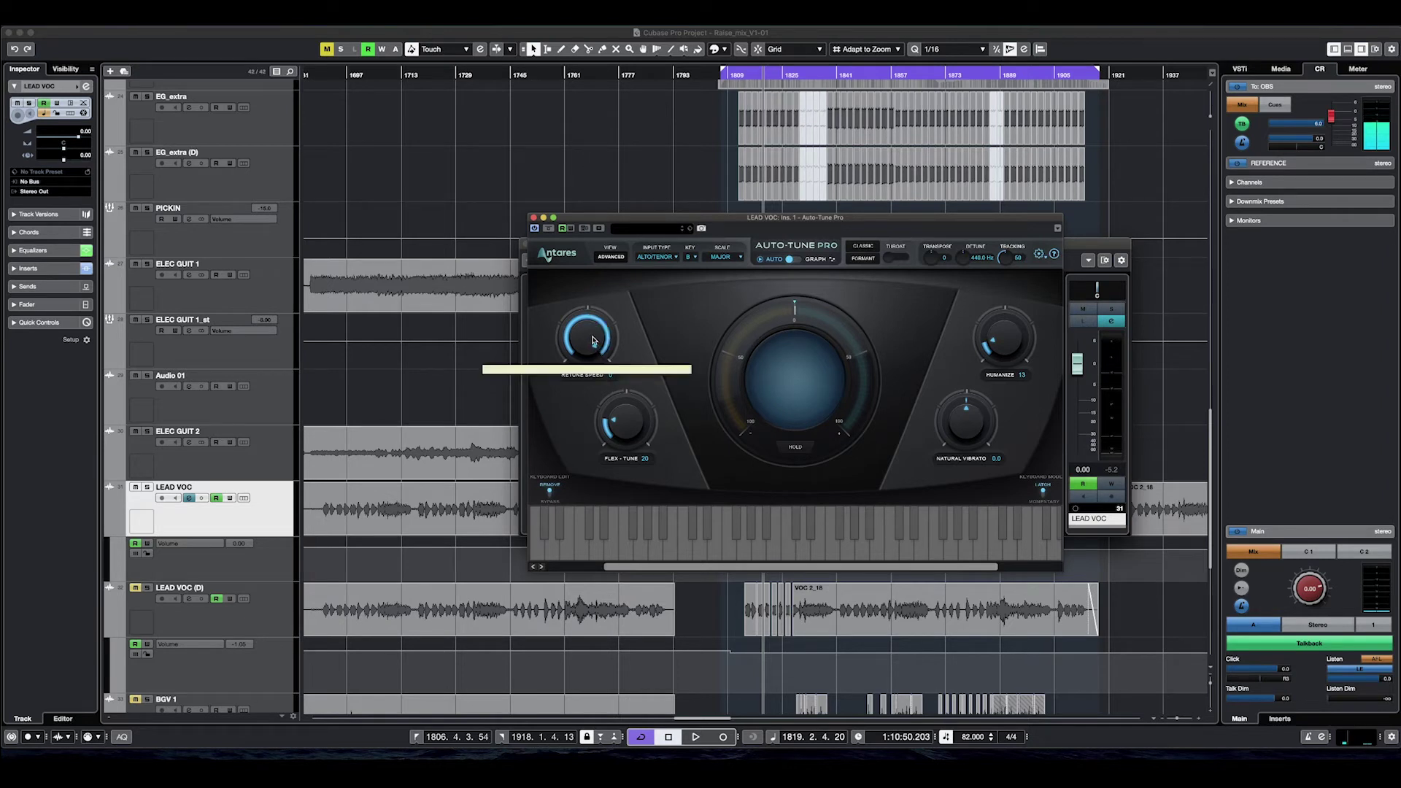
left_click_drag(593, 336, 593, 391)
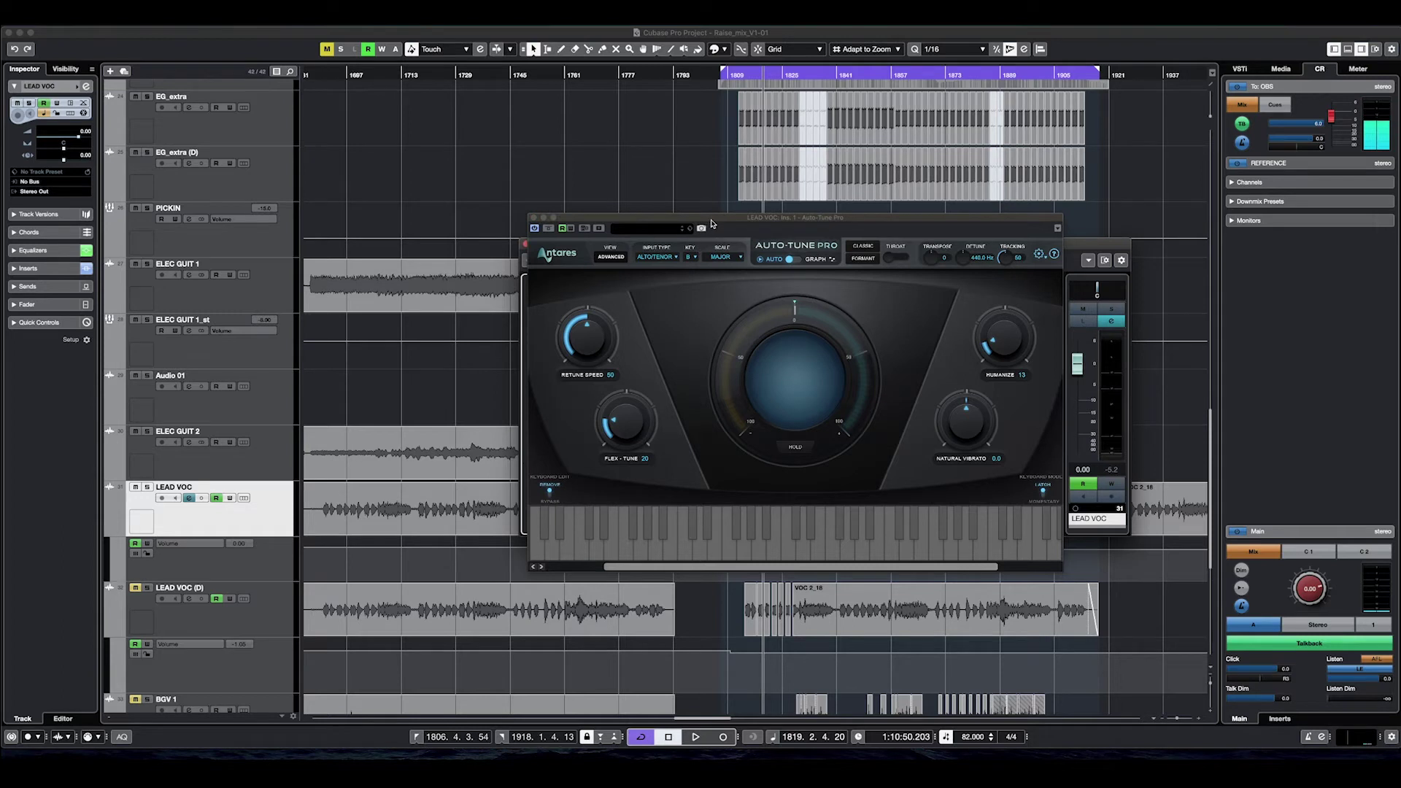
left_click_drag(713, 222, 682, 183)
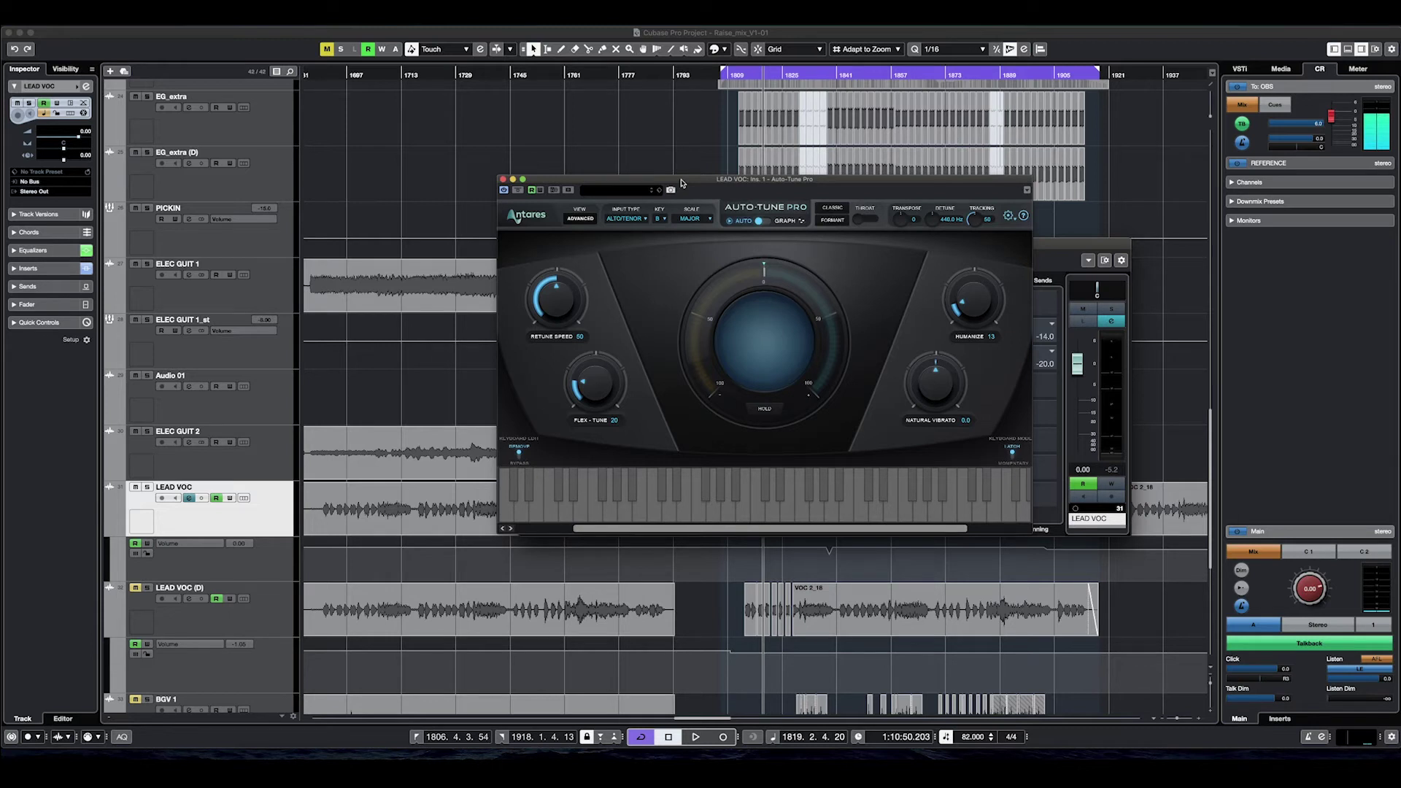
left_click_drag(682, 183, 732, 174)
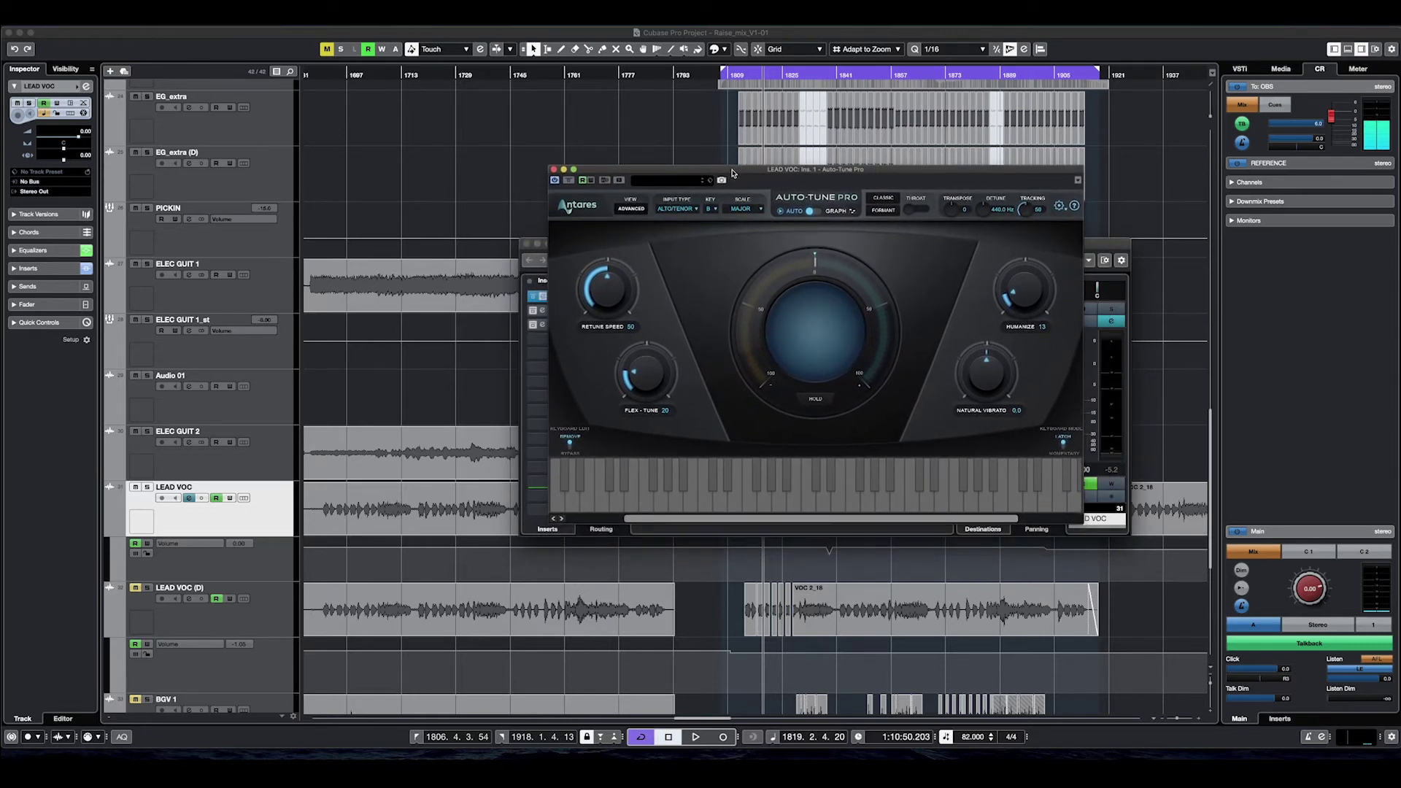
left_click(554, 171)
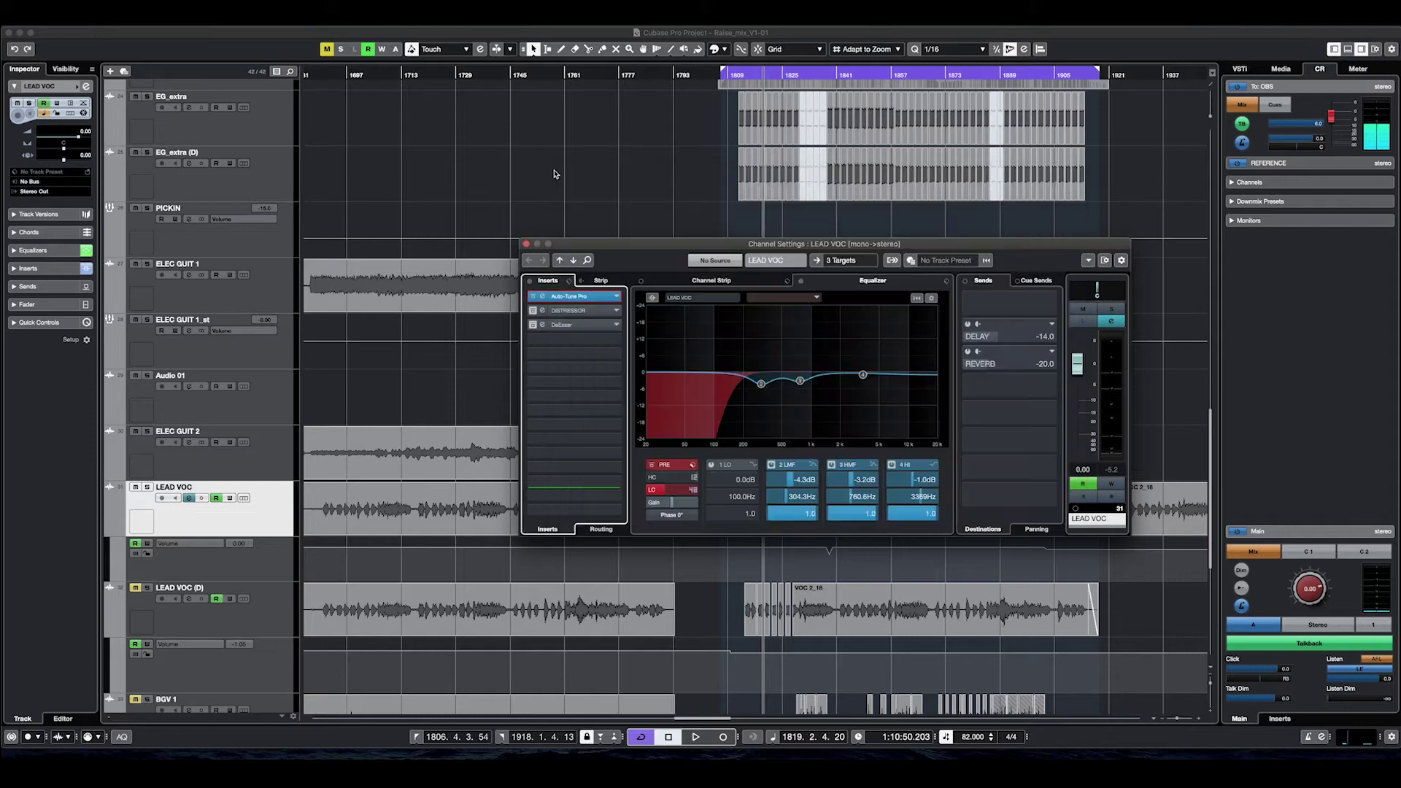
Step: Play LEAD VOC soloed and compare it with Auto-Tune Pro bypassed and active, leaving the insert active
left_click(1112, 310)
key("space")
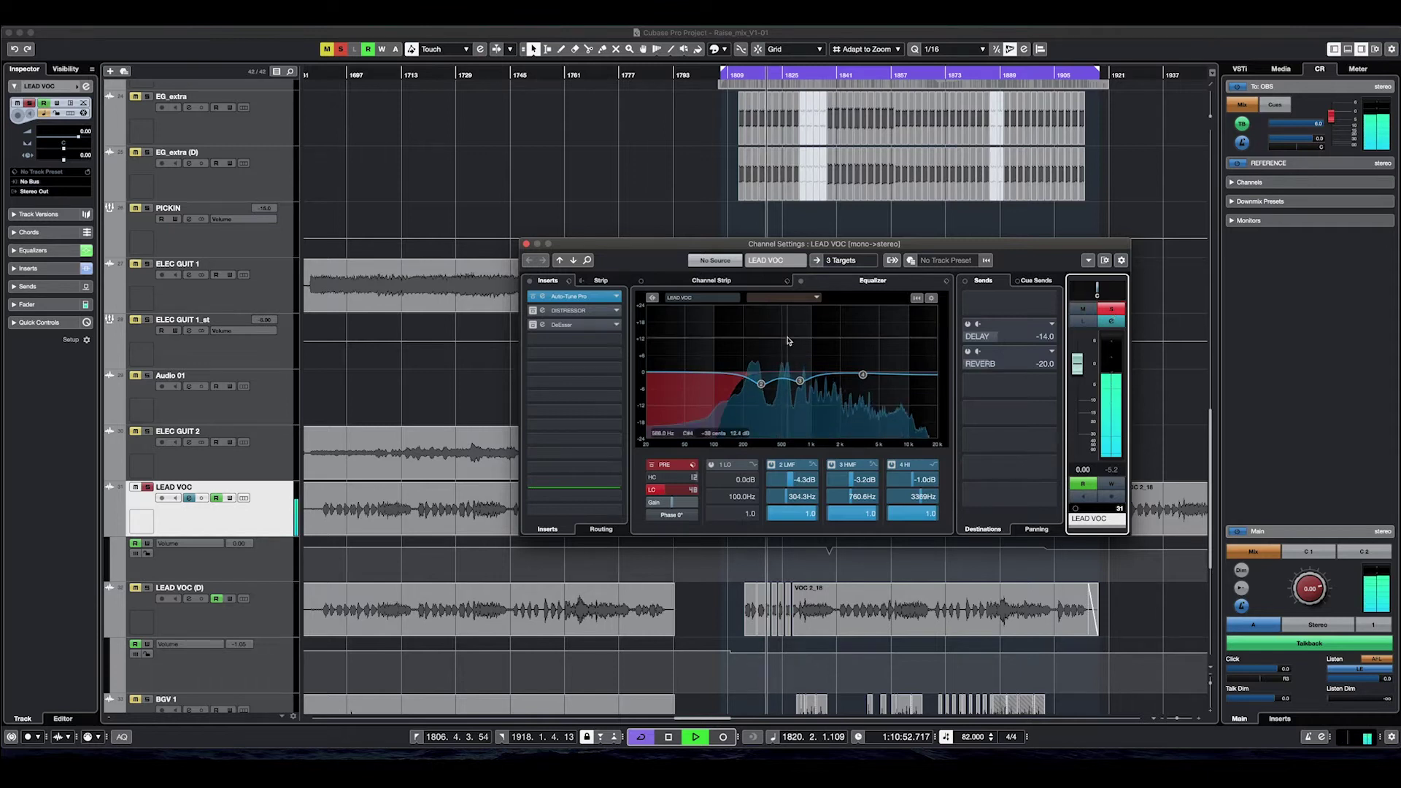
left_click(534, 297)
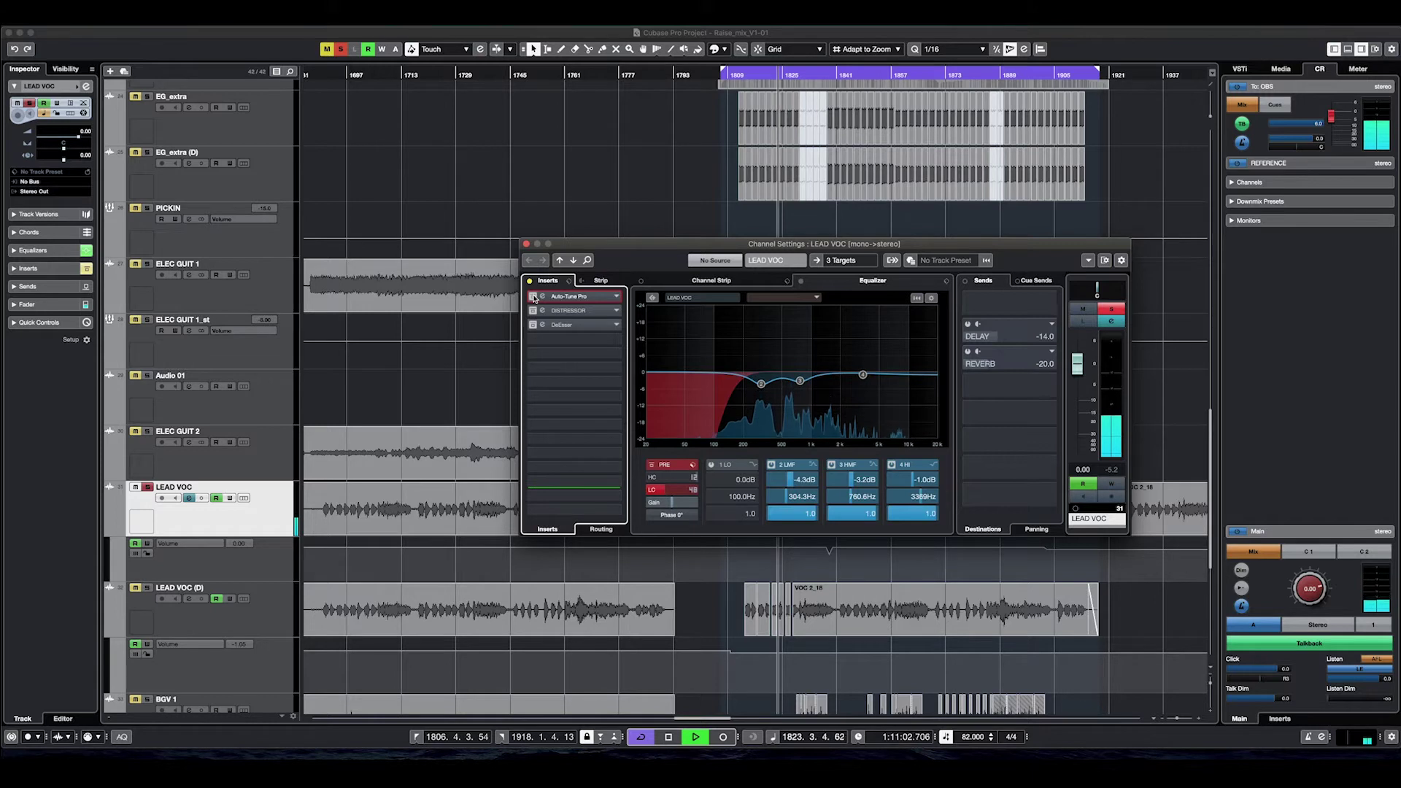
left_click(534, 298)
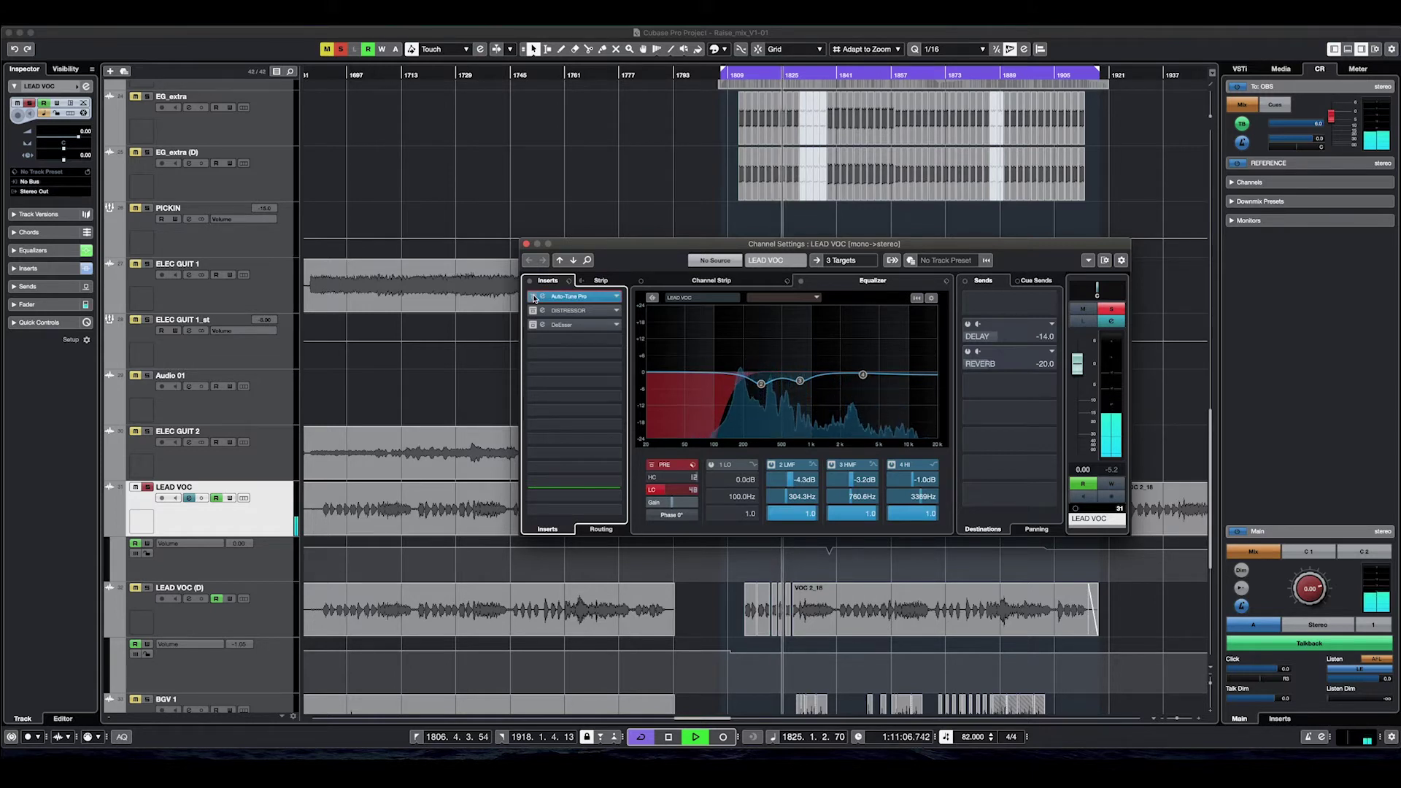
key("space")
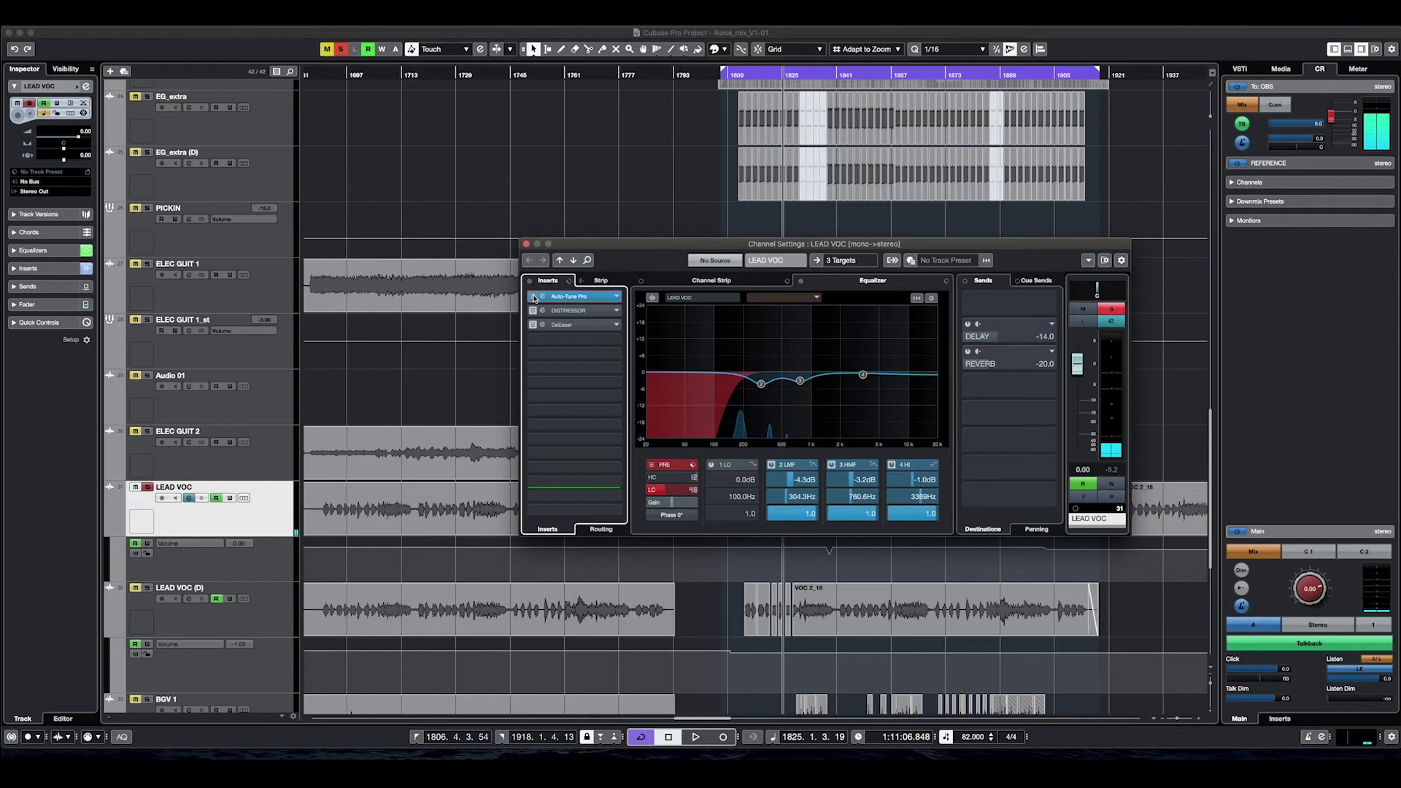
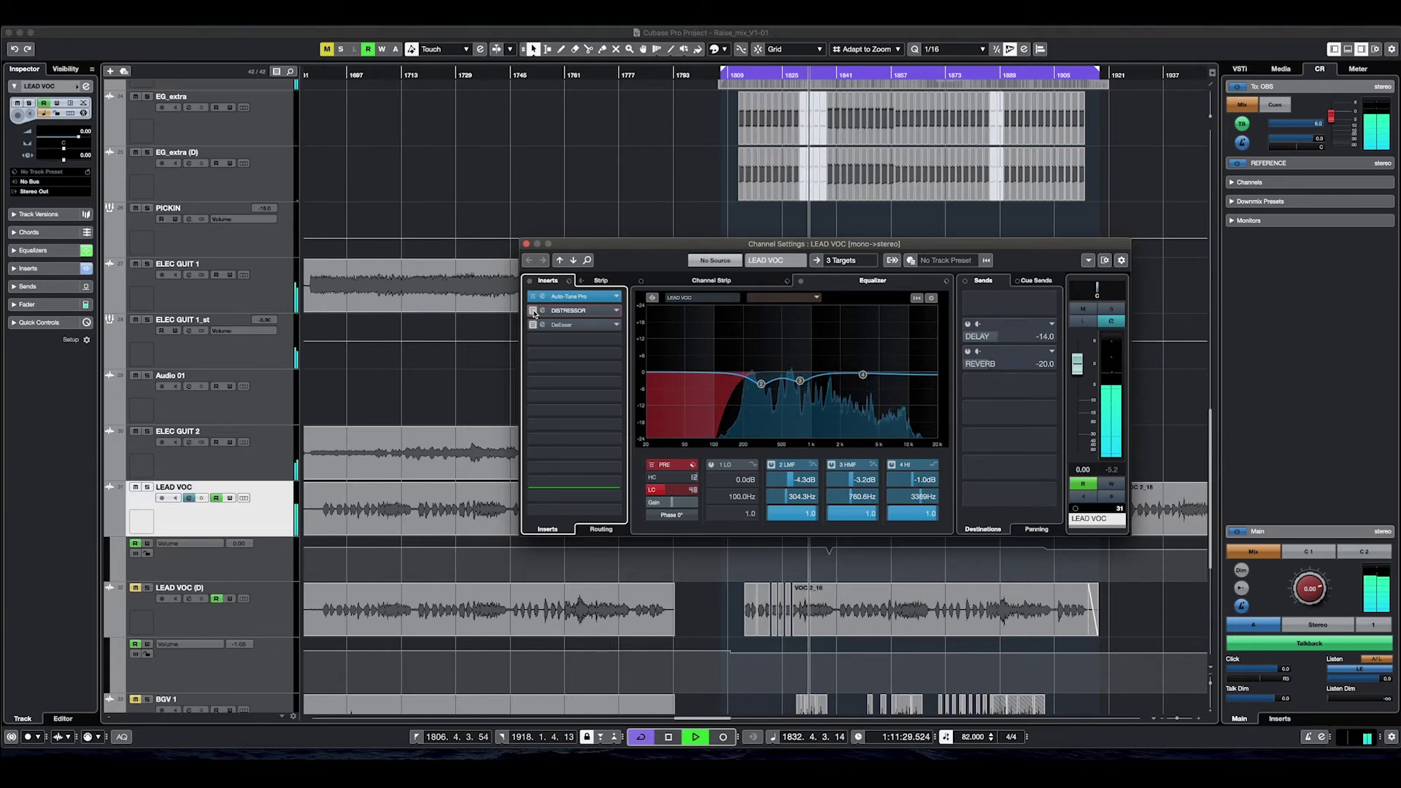
Step: Reactivate the DISTRESSOR and DeEsser inserts on LEAD VOC and play the mix with the DeEsser open
left_click(533, 311)
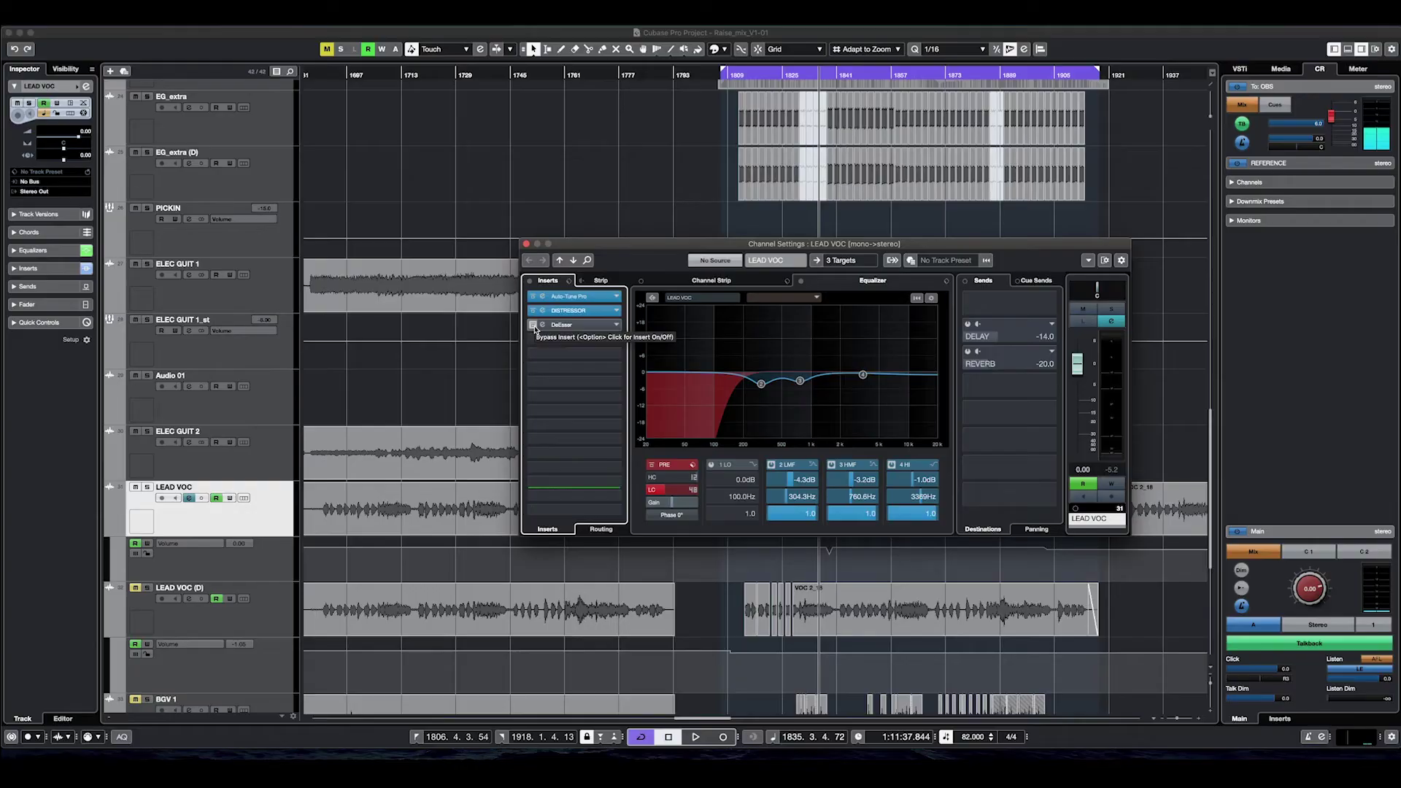
left_click(533, 325)
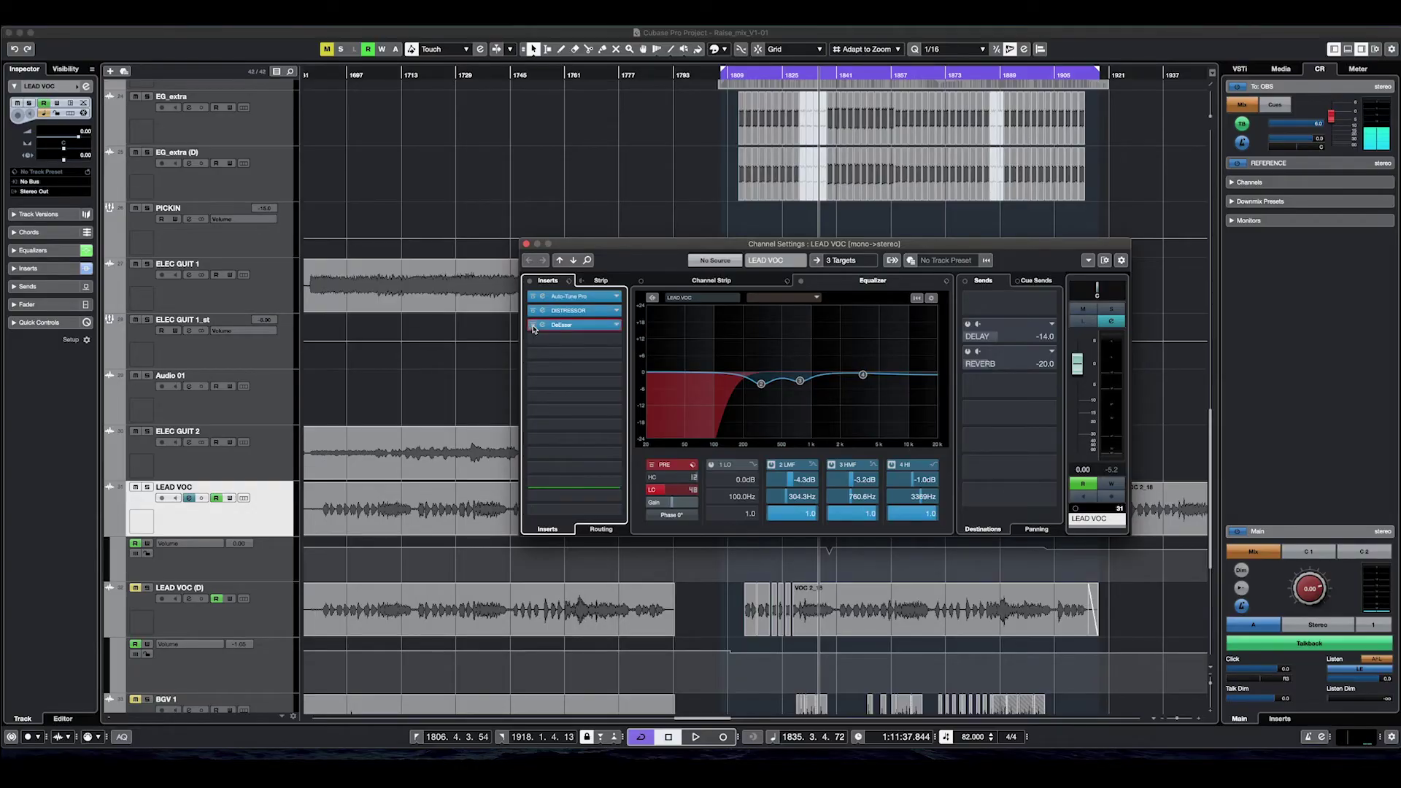
left_click(578, 329)
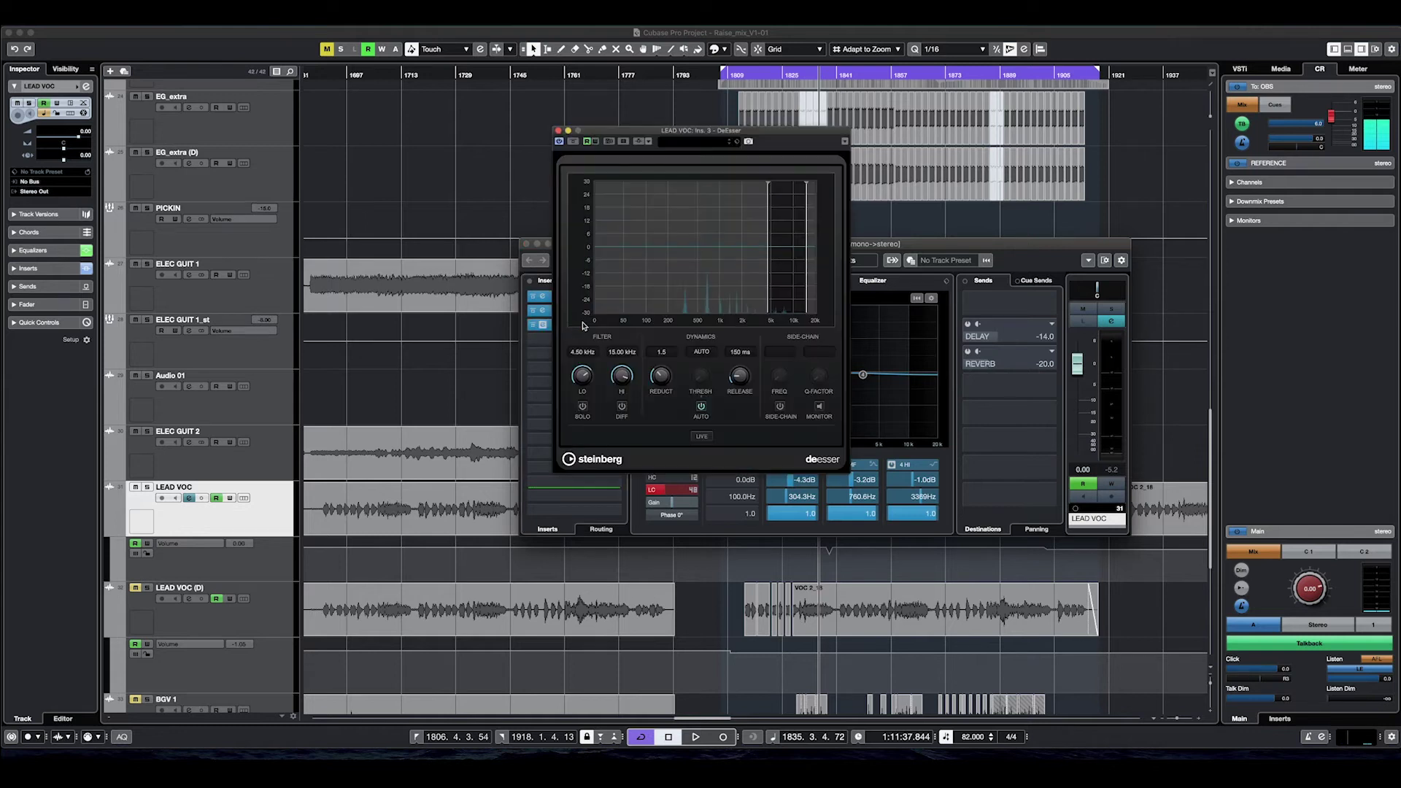
key("space")
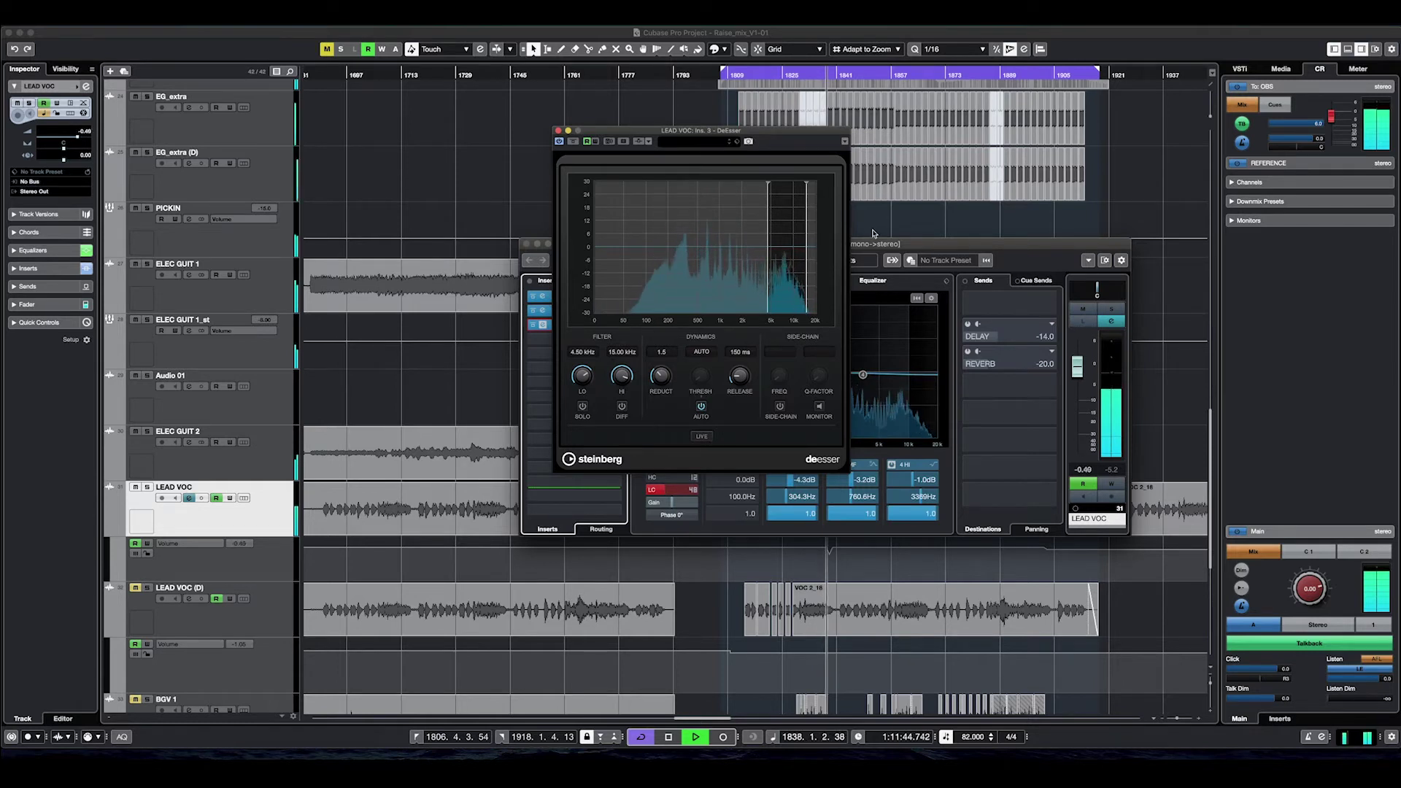
key("space")
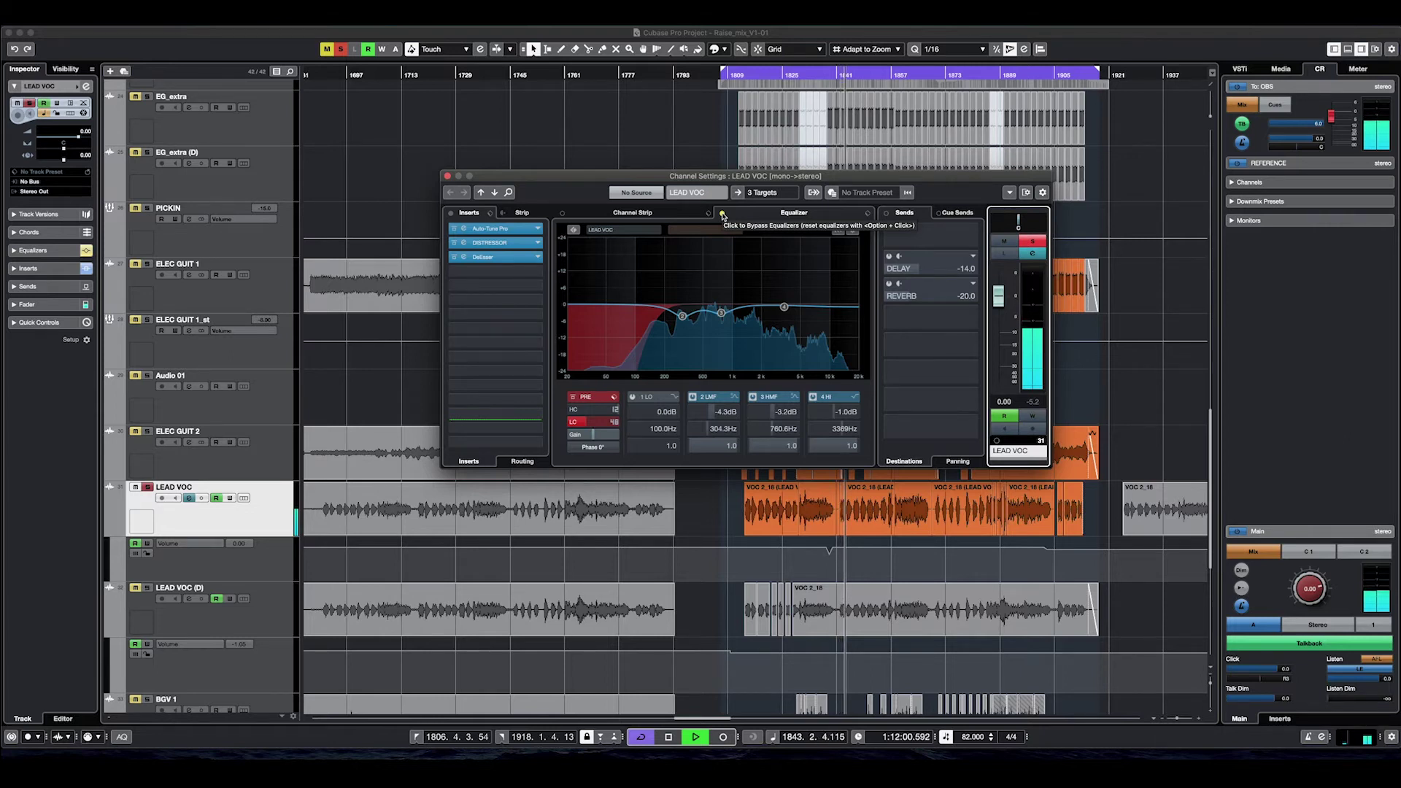
Step: Take the LEAD VOC equalizer out of bypass and activate only the DELAY send, leaving the REVERB send off
left_click(722, 214)
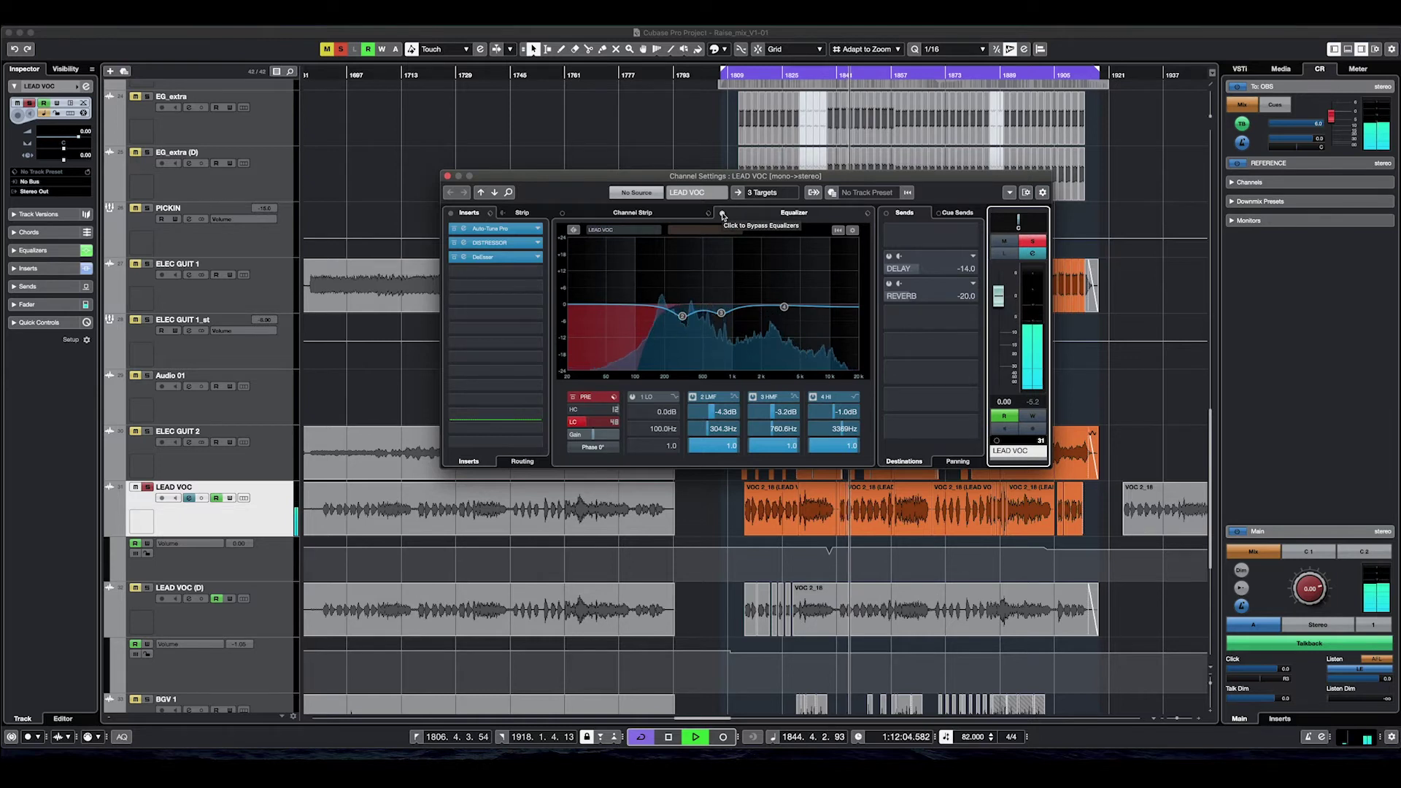
key("space")
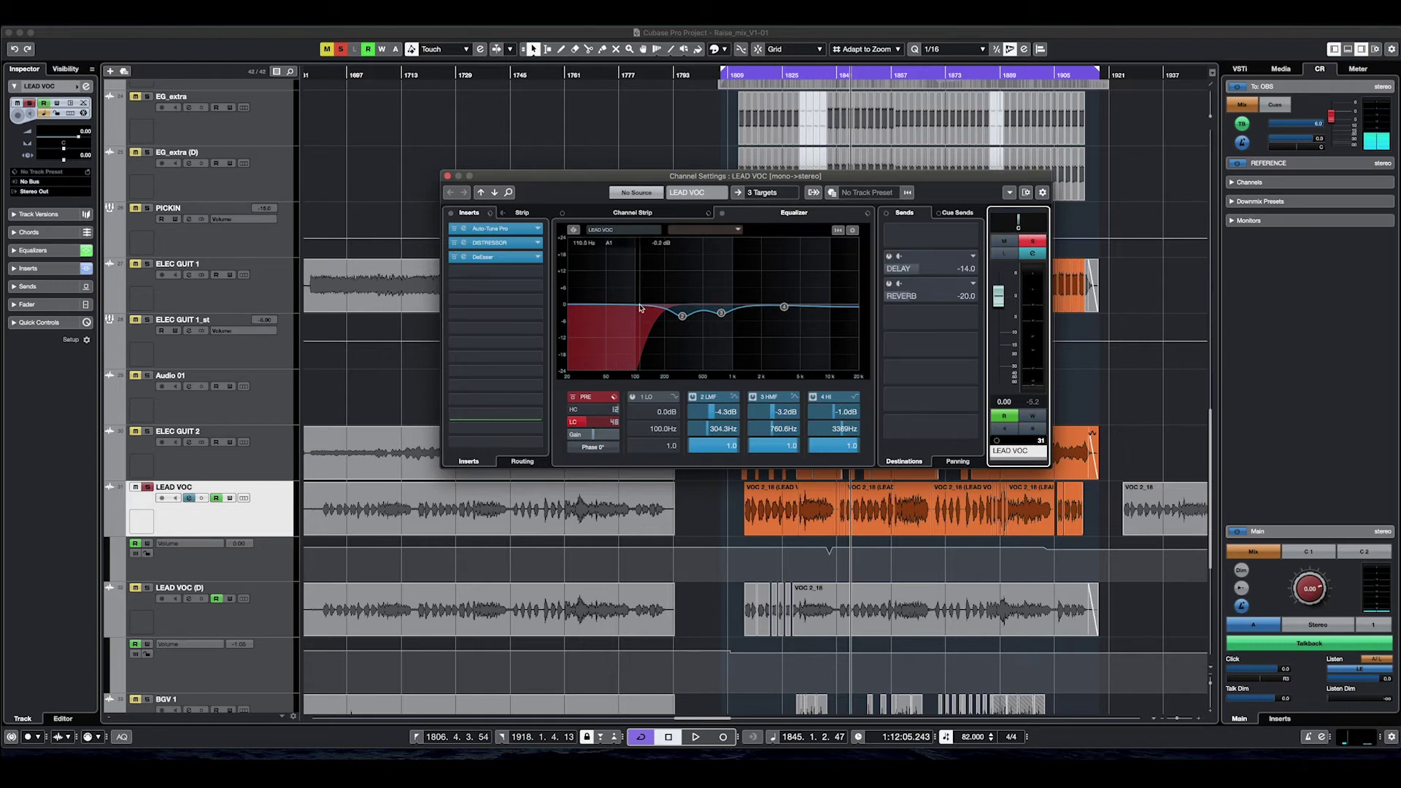
left_click(890, 257)
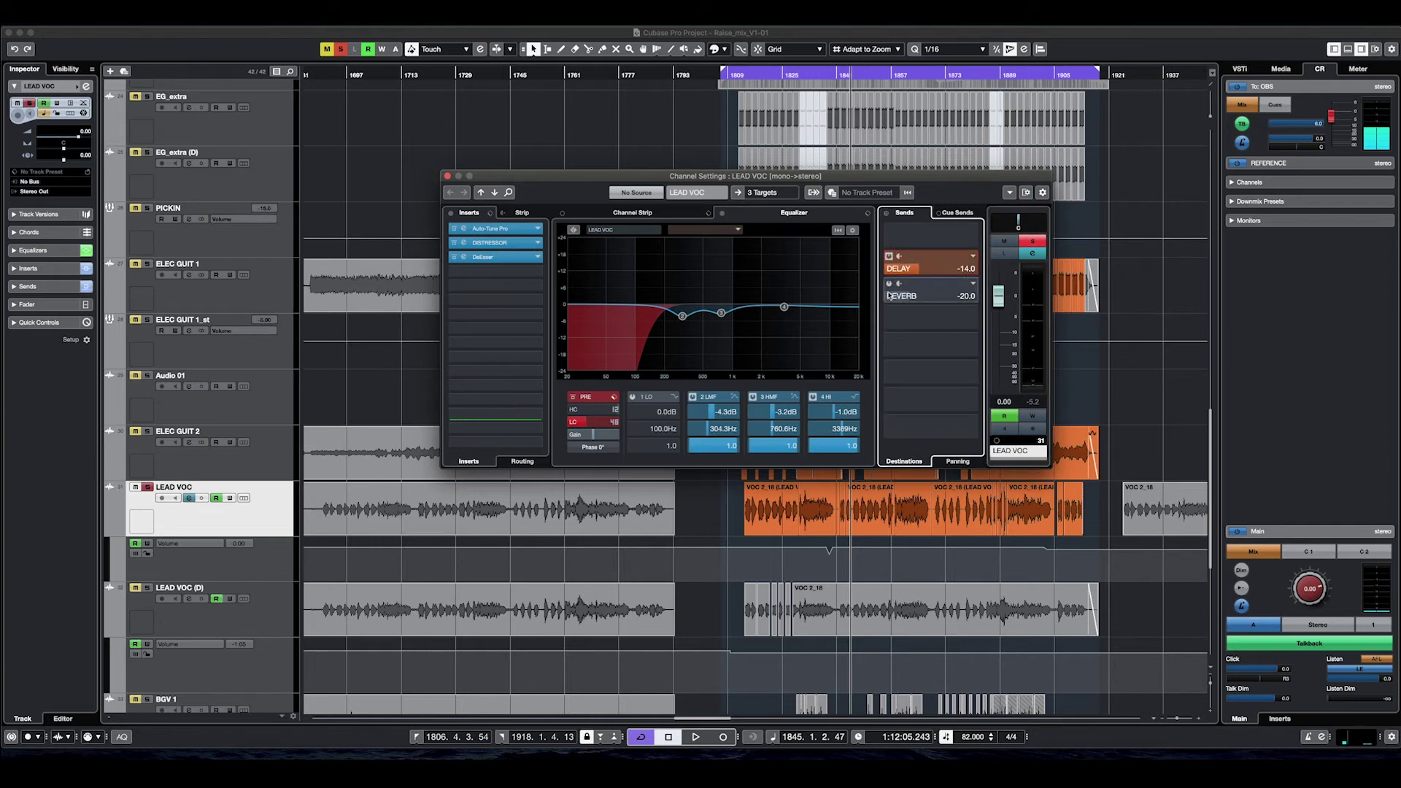
left_click(889, 284)
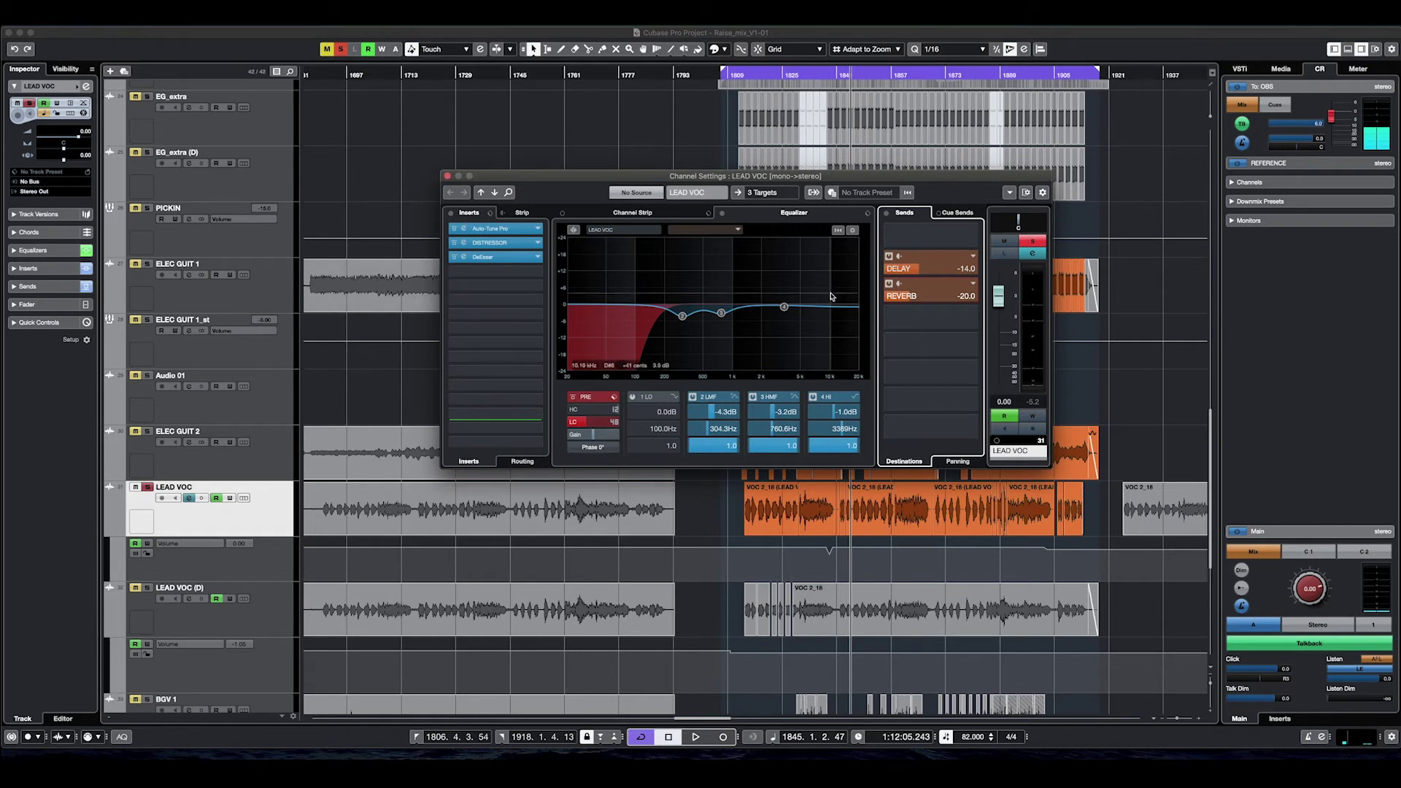
left_click(889, 285)
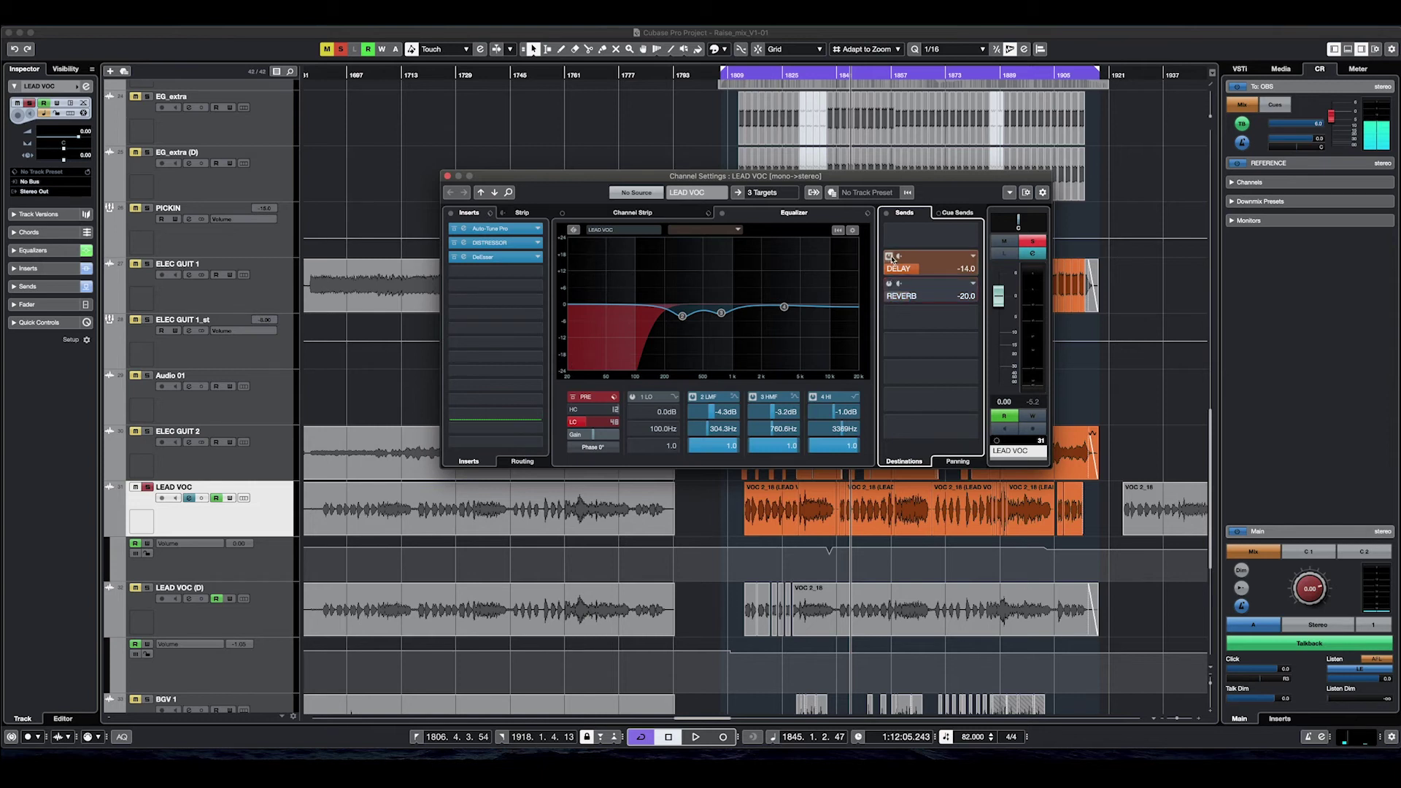
Step: Solo the DELAY FX track together with LEAD VOC during playback to hear the delayed vocal
key("space")
scroll(139, 525, "down", 6)
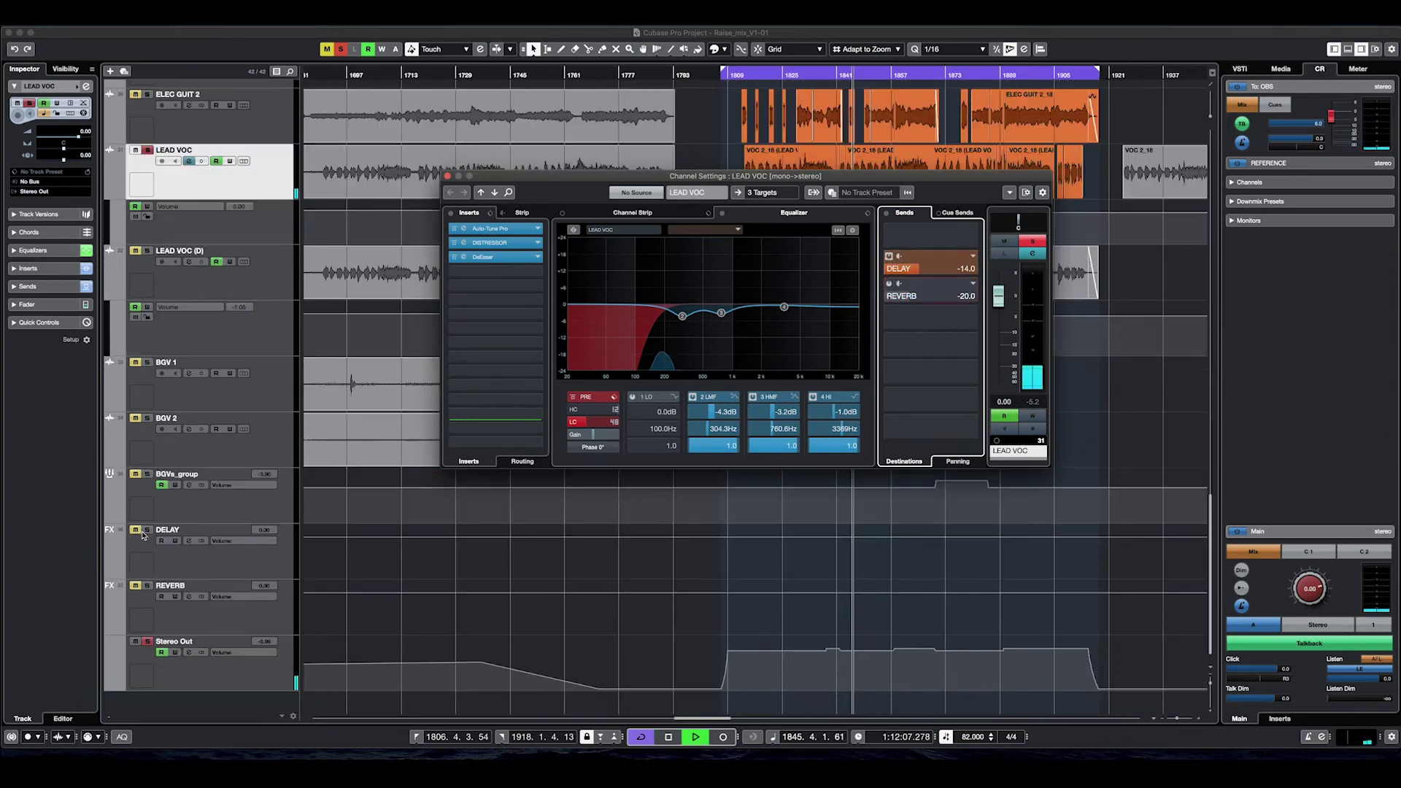
left_click(135, 532)
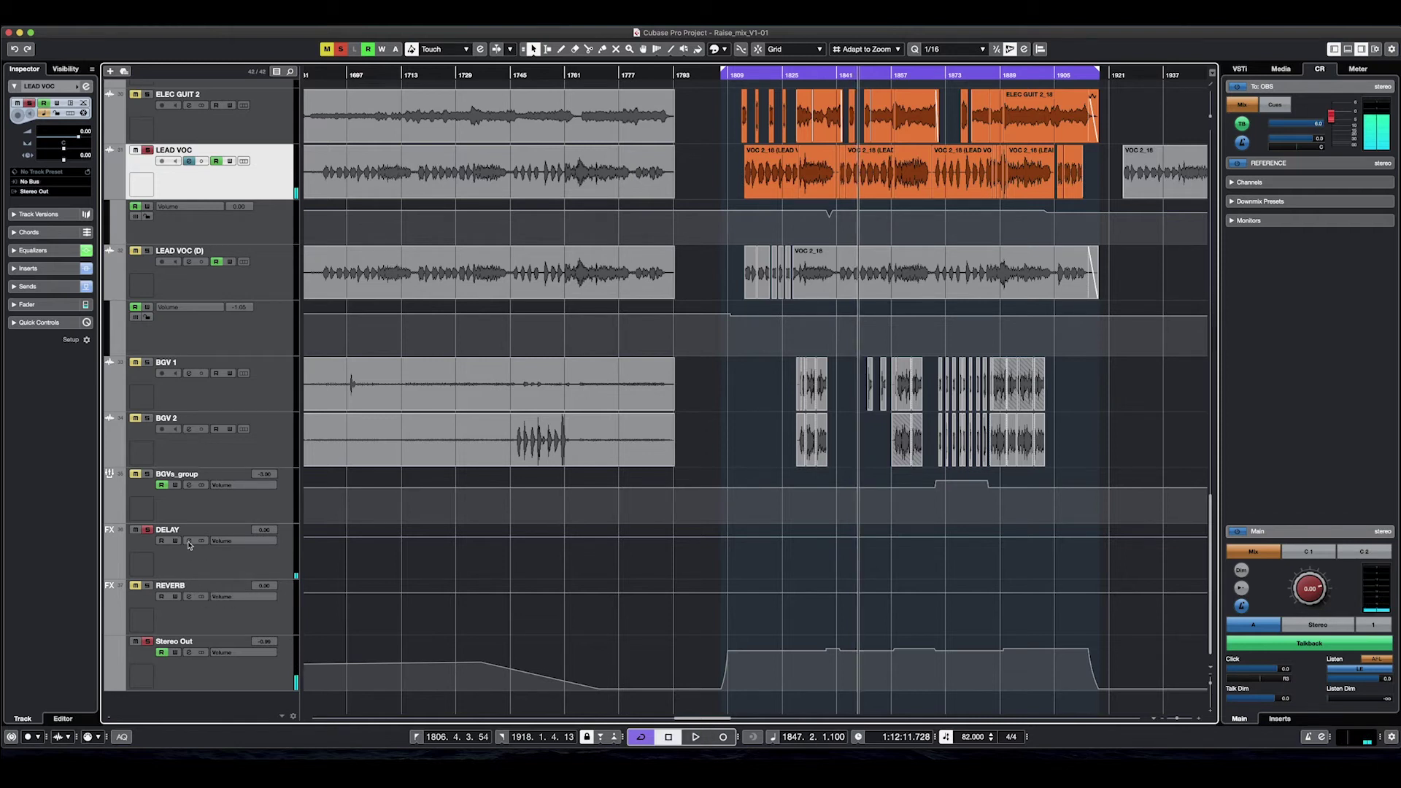
Step: Review the DELAY channel's equalizer filters and StereoDelay settings, and close both windows
left_click(188, 541)
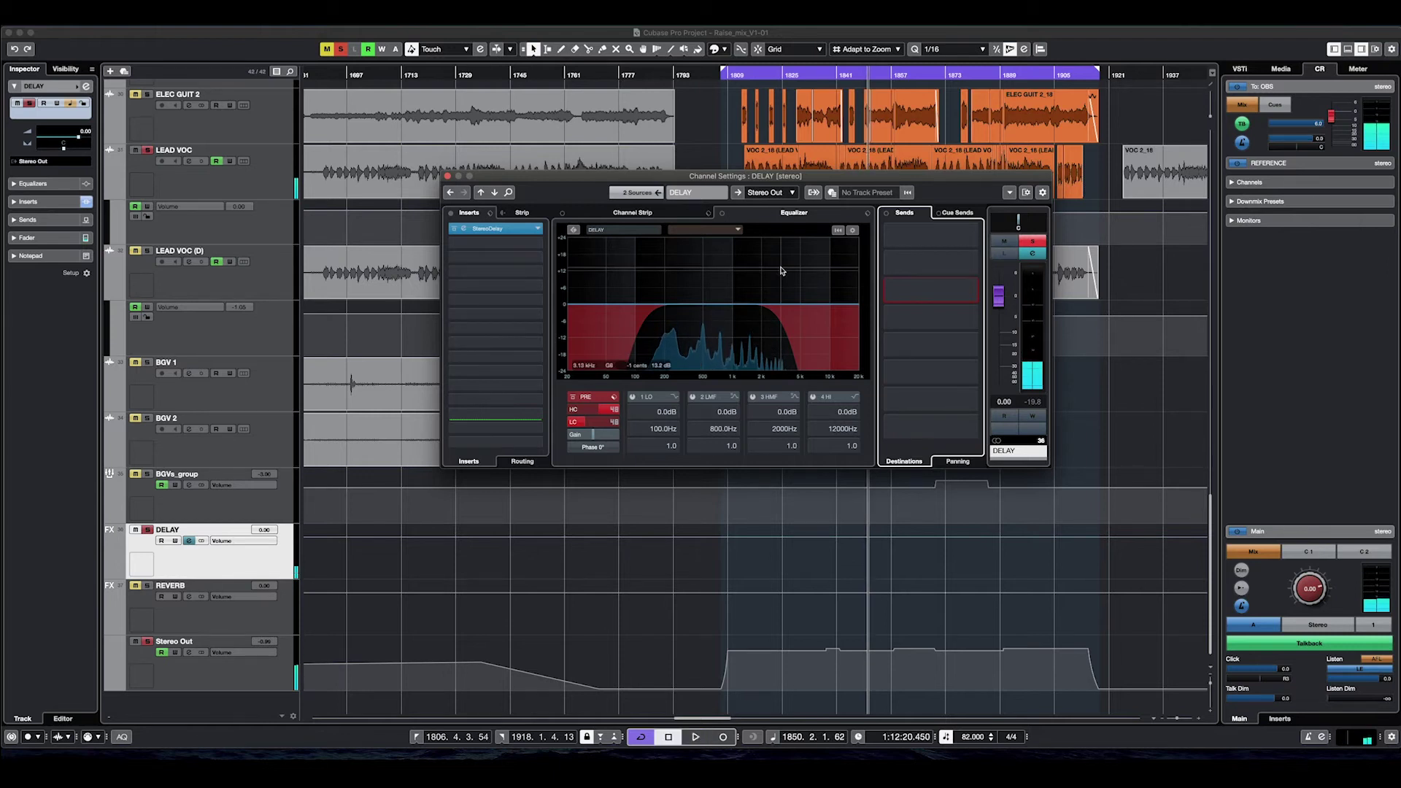
left_click(495, 231)
left_click(496, 229)
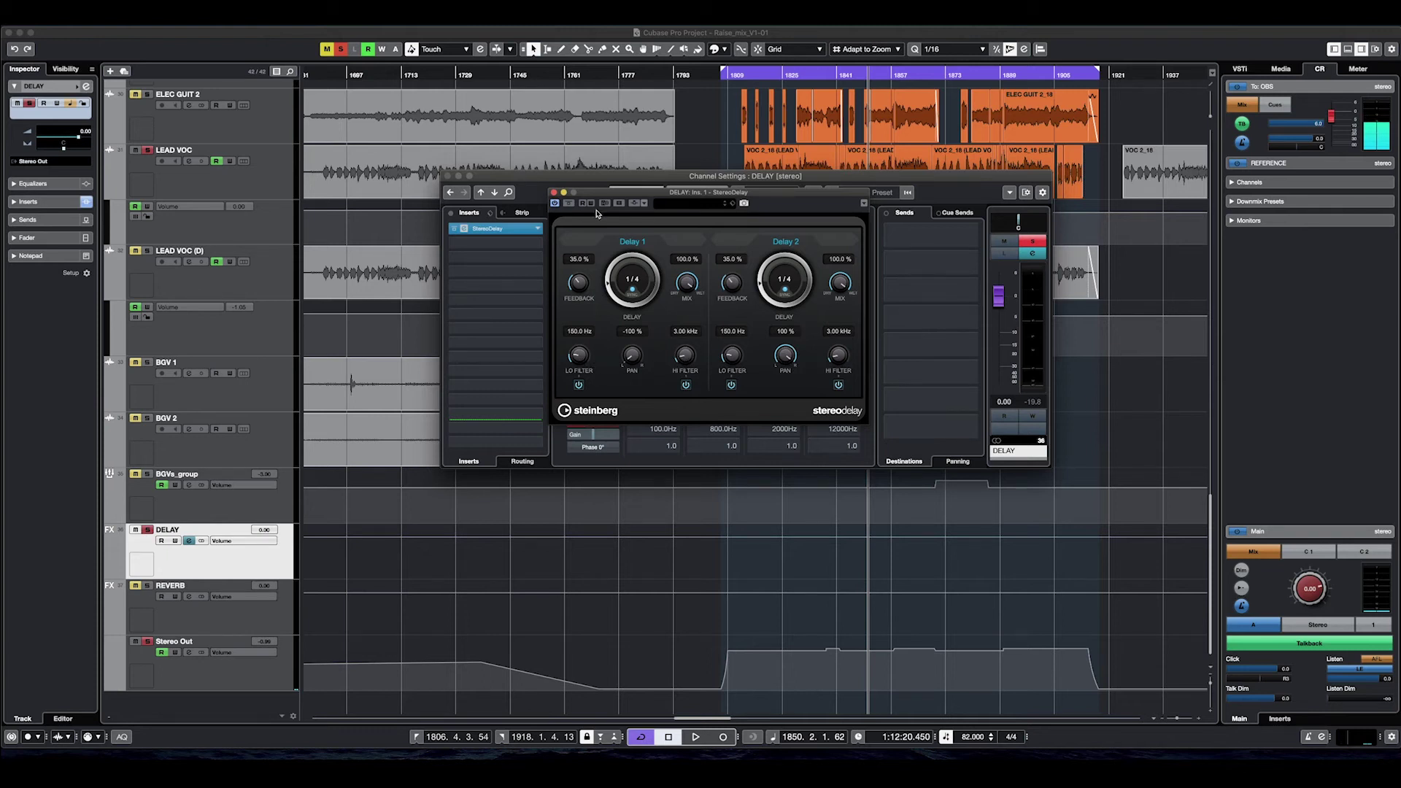
left_click_drag(592, 195, 650, 377)
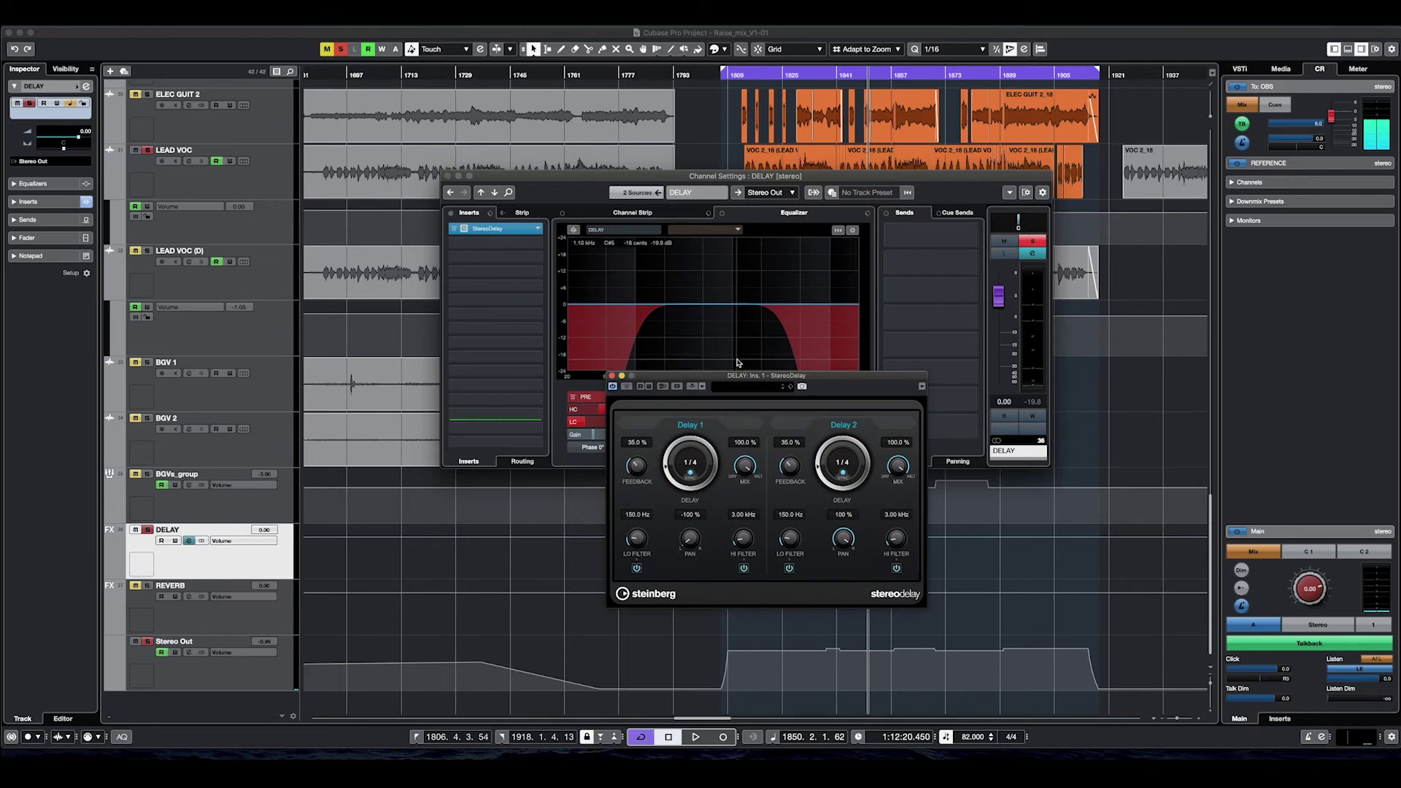
left_click_drag(728, 377, 667, 218)
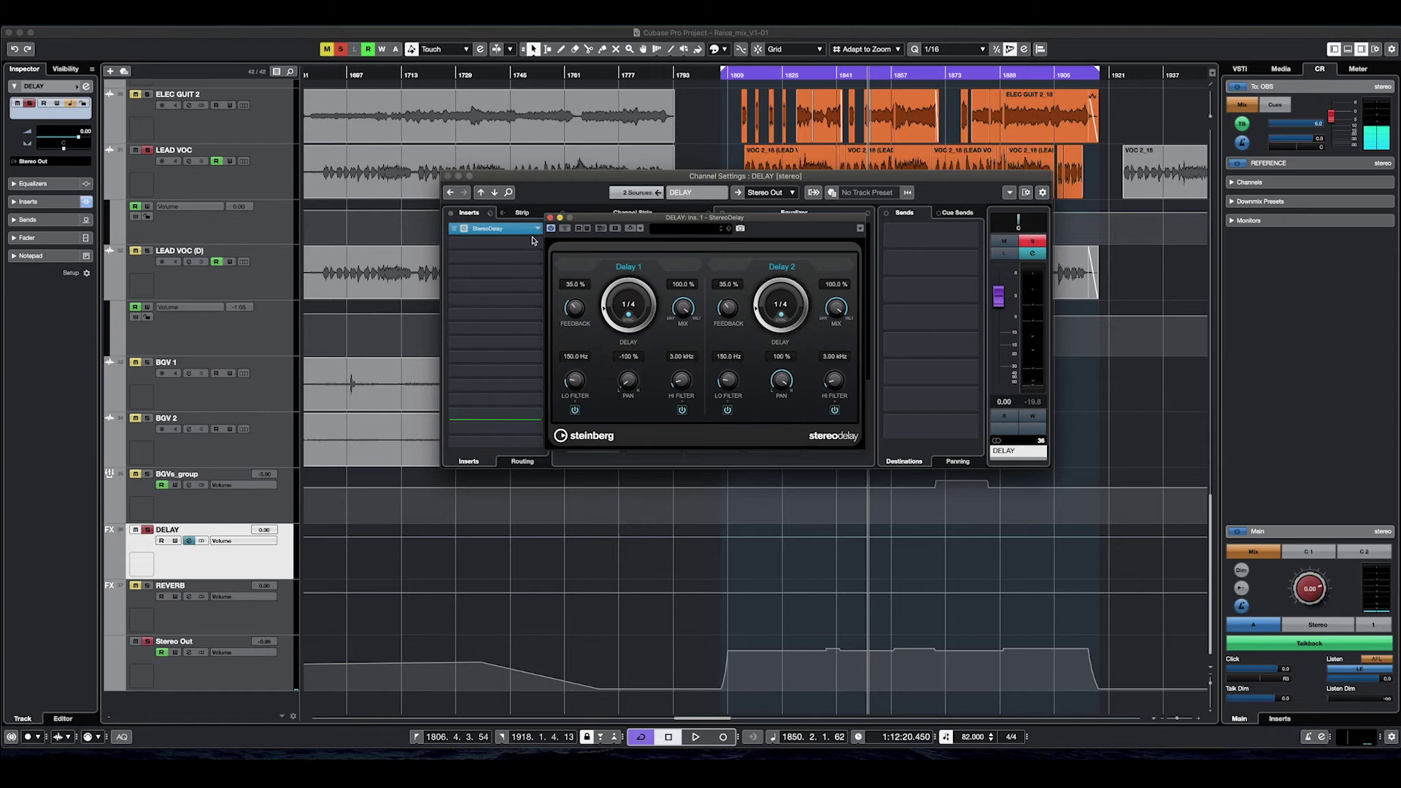
left_click(550, 218)
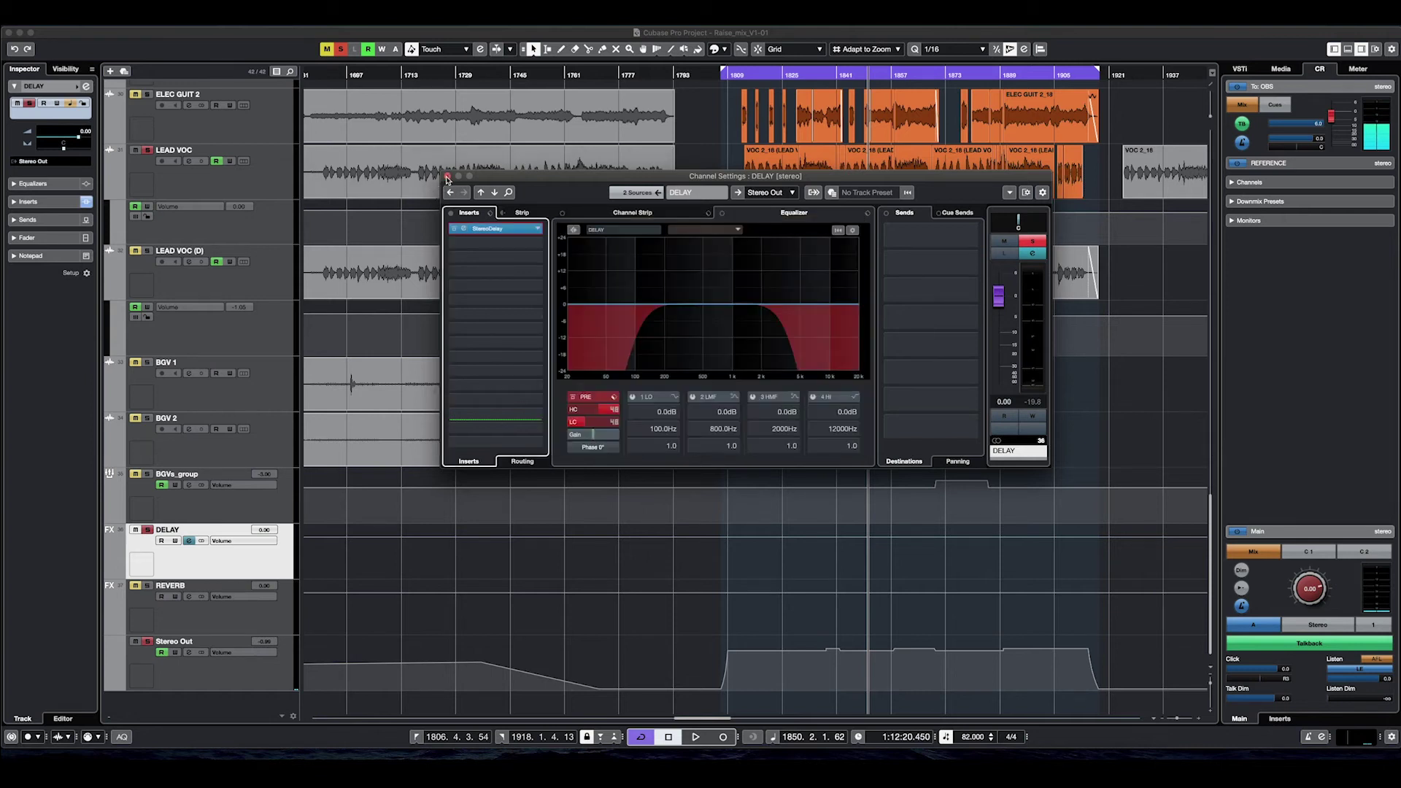
left_click(448, 176)
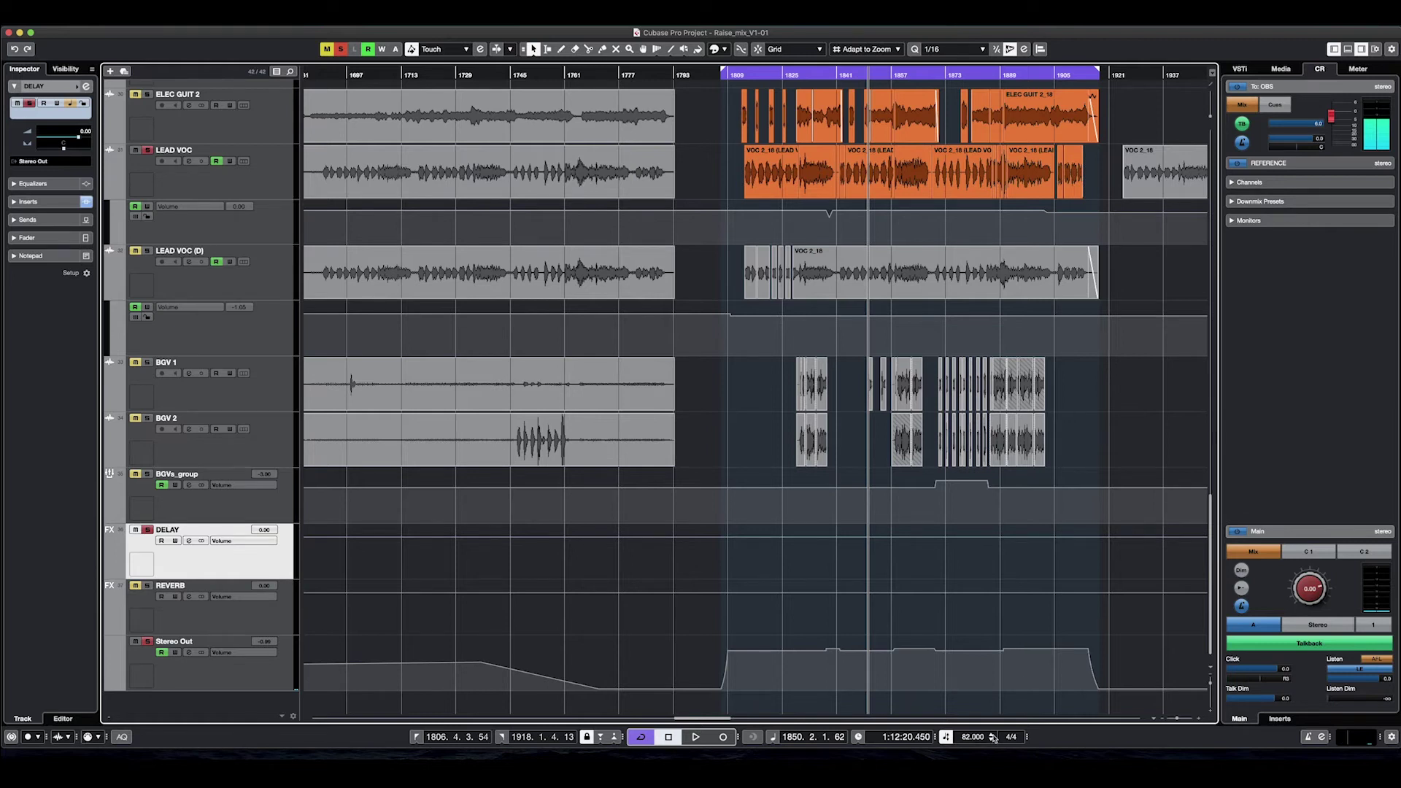
Step: Reopen StereoDelay on the DELAY channel and switch off tempo sync for Delay 2
left_click(189, 542)
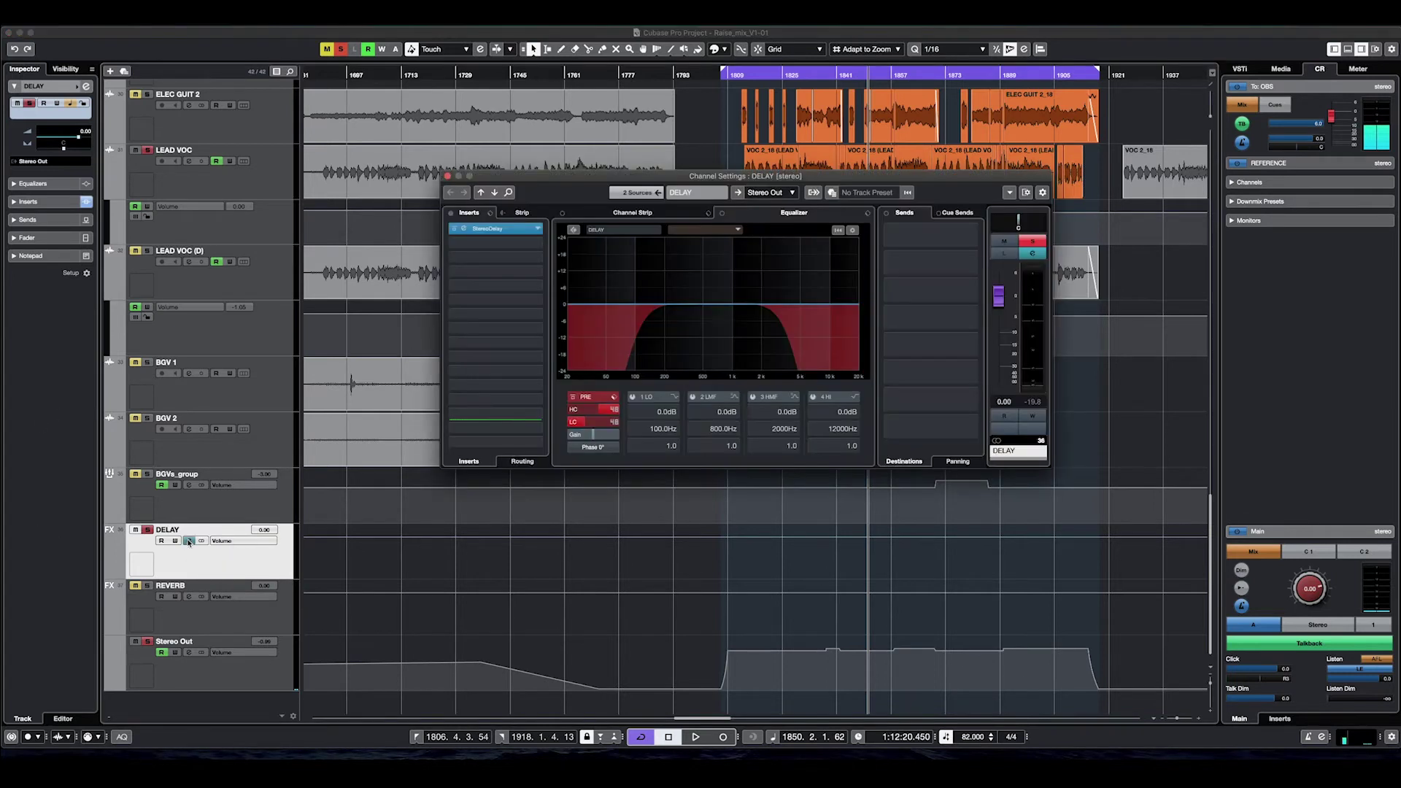
left_click(497, 231)
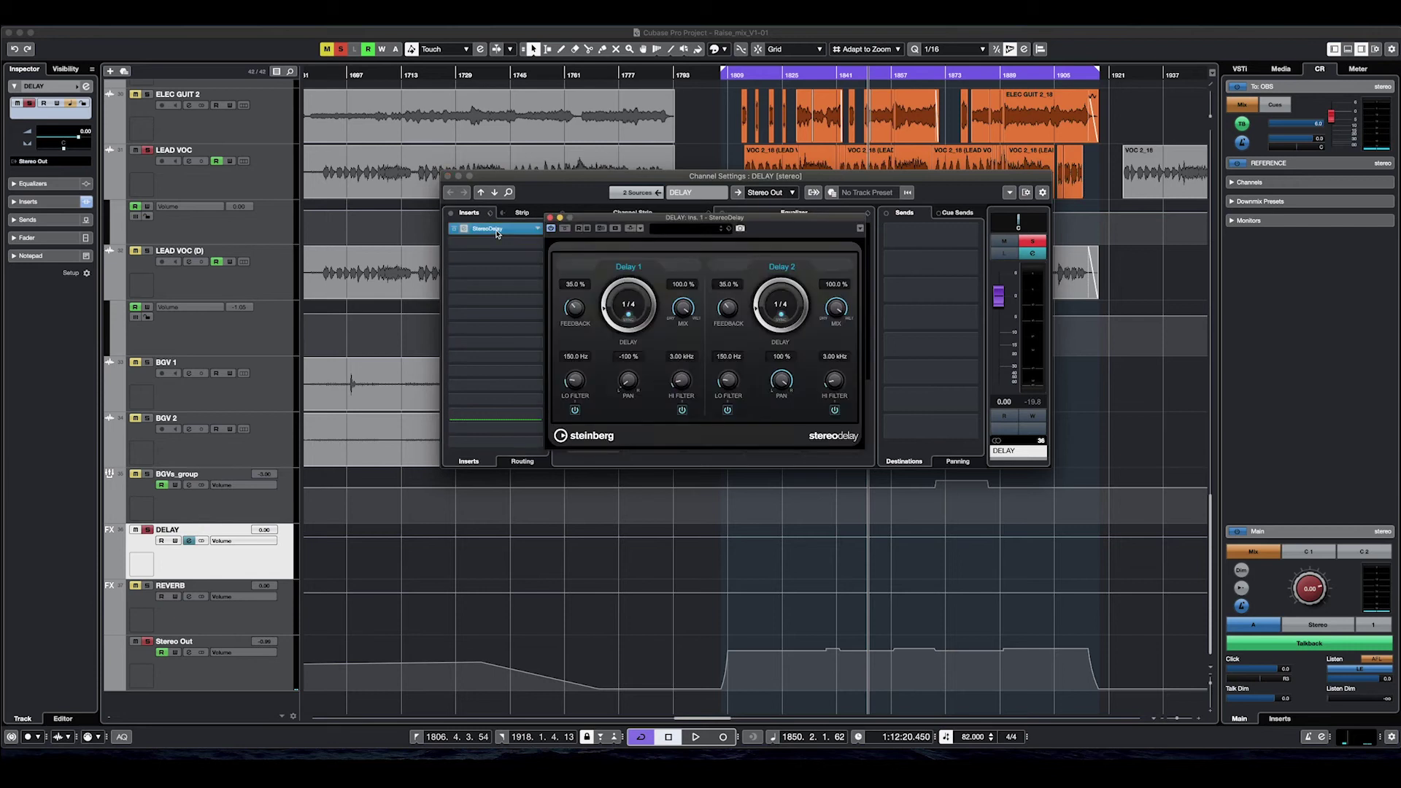
left_click(782, 317)
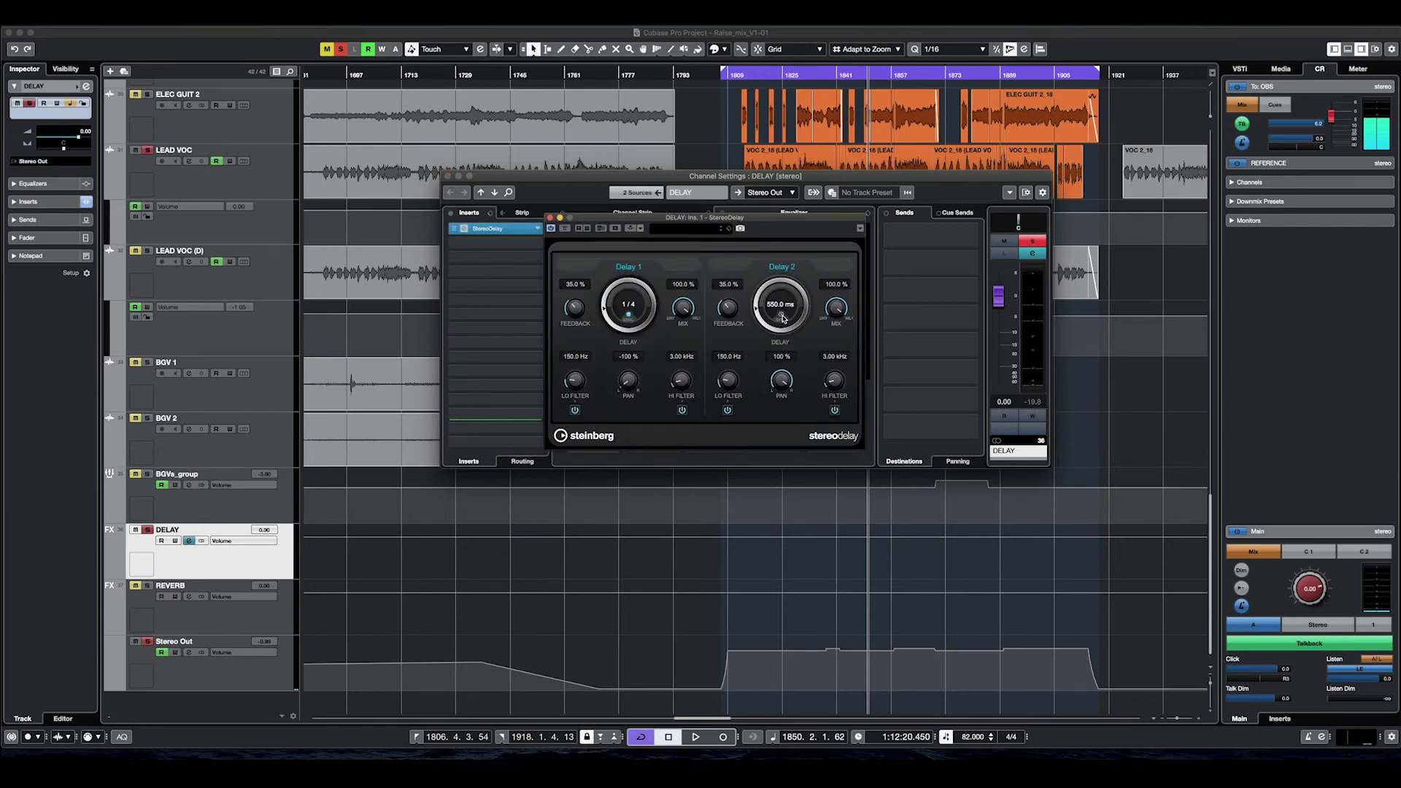
Step: Toggle the tempo sync of Delay 2, close StereoDelay, and stop playback of the vocal with the delay
left_click(782, 317)
left_click(782, 317)
left_click(783, 317)
left_click(550, 217)
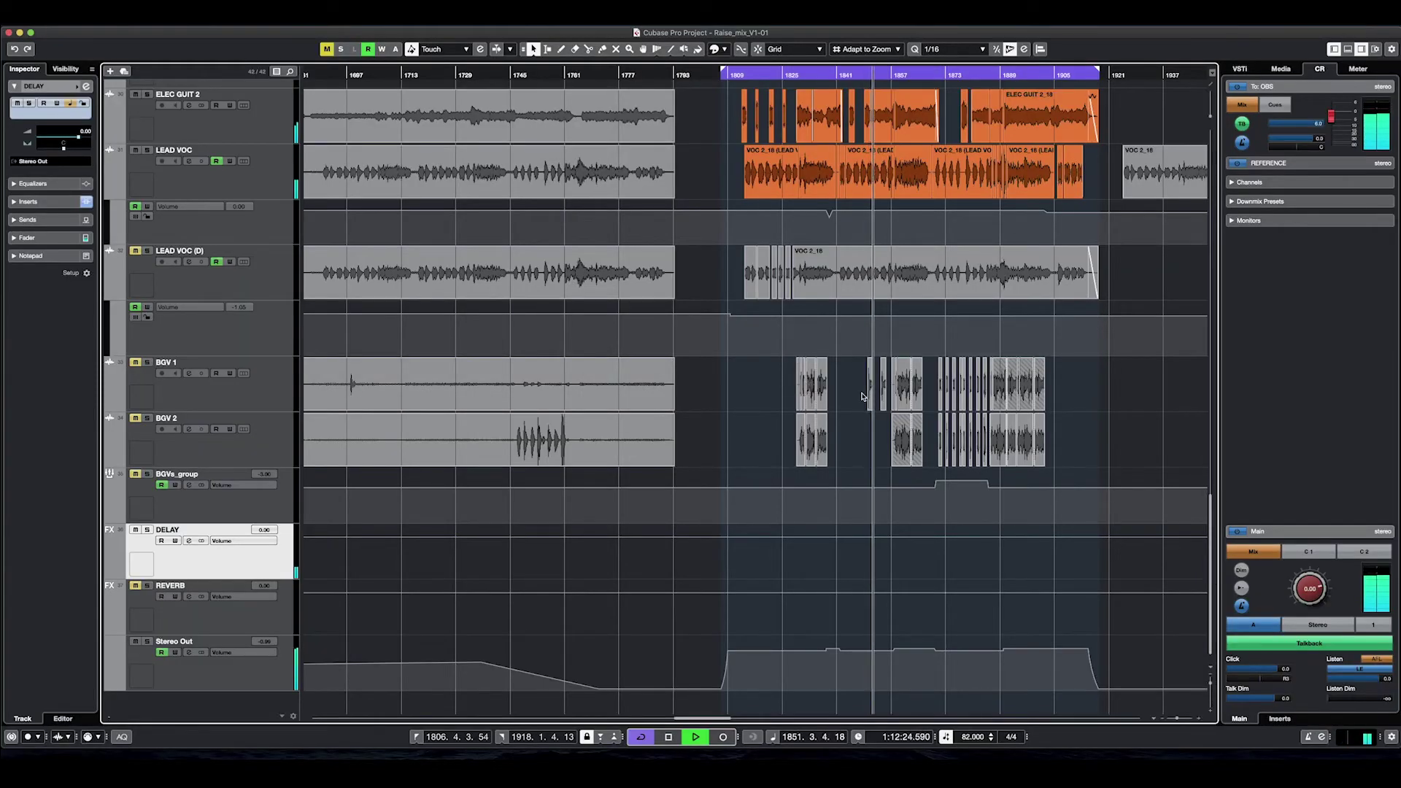
key("space")
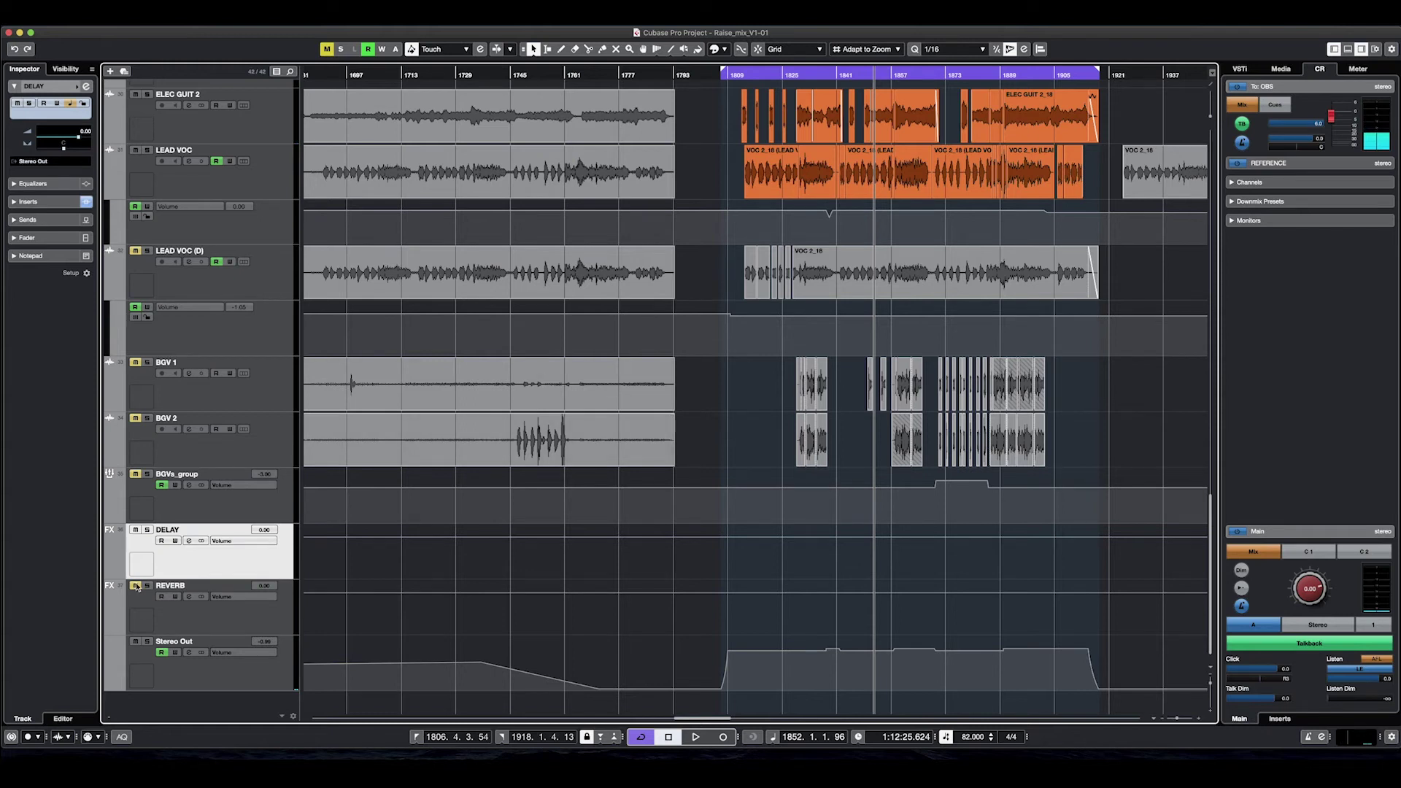
Step: Open the REVERB channel's settings and its REVelation insert to review the reverb parameters
left_click(188, 597)
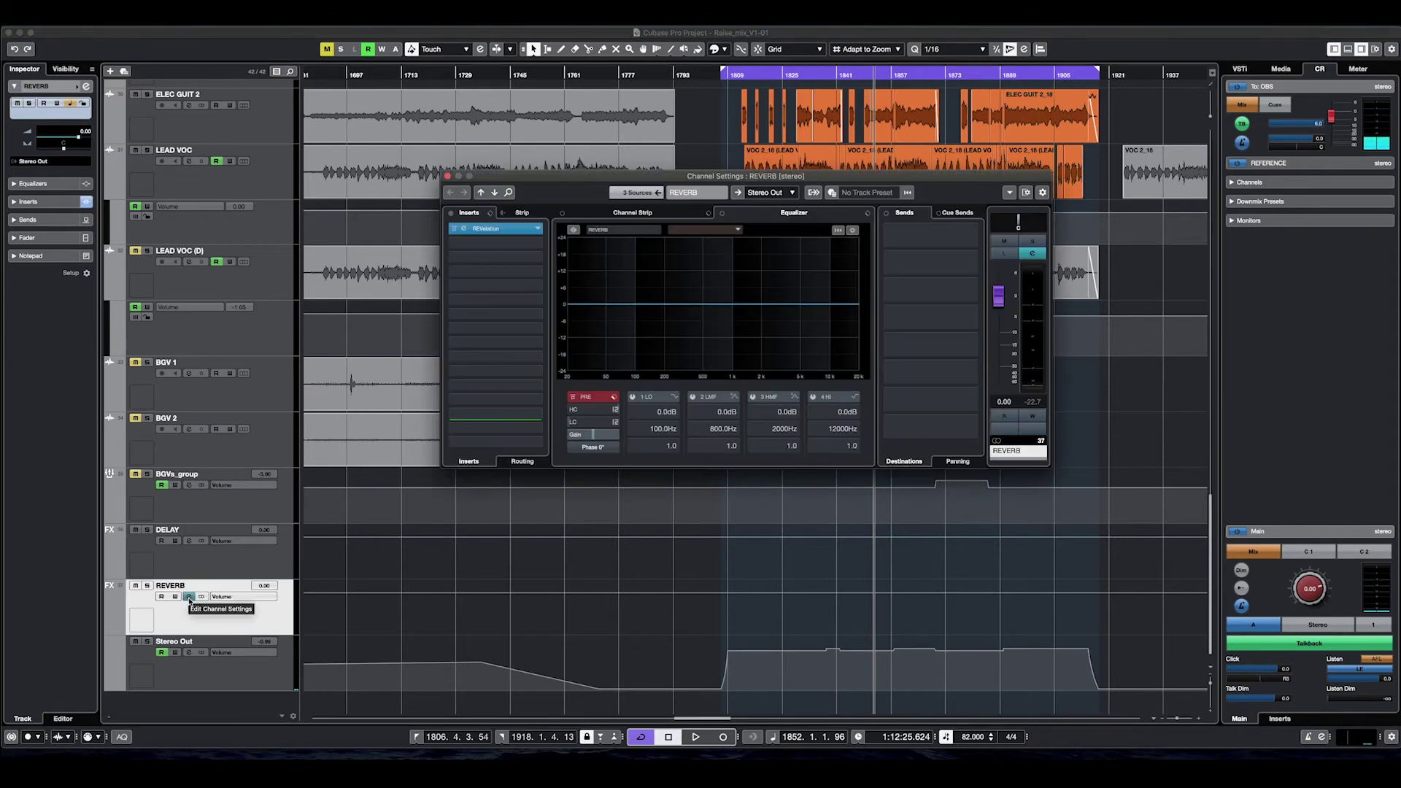
left_click(496, 228)
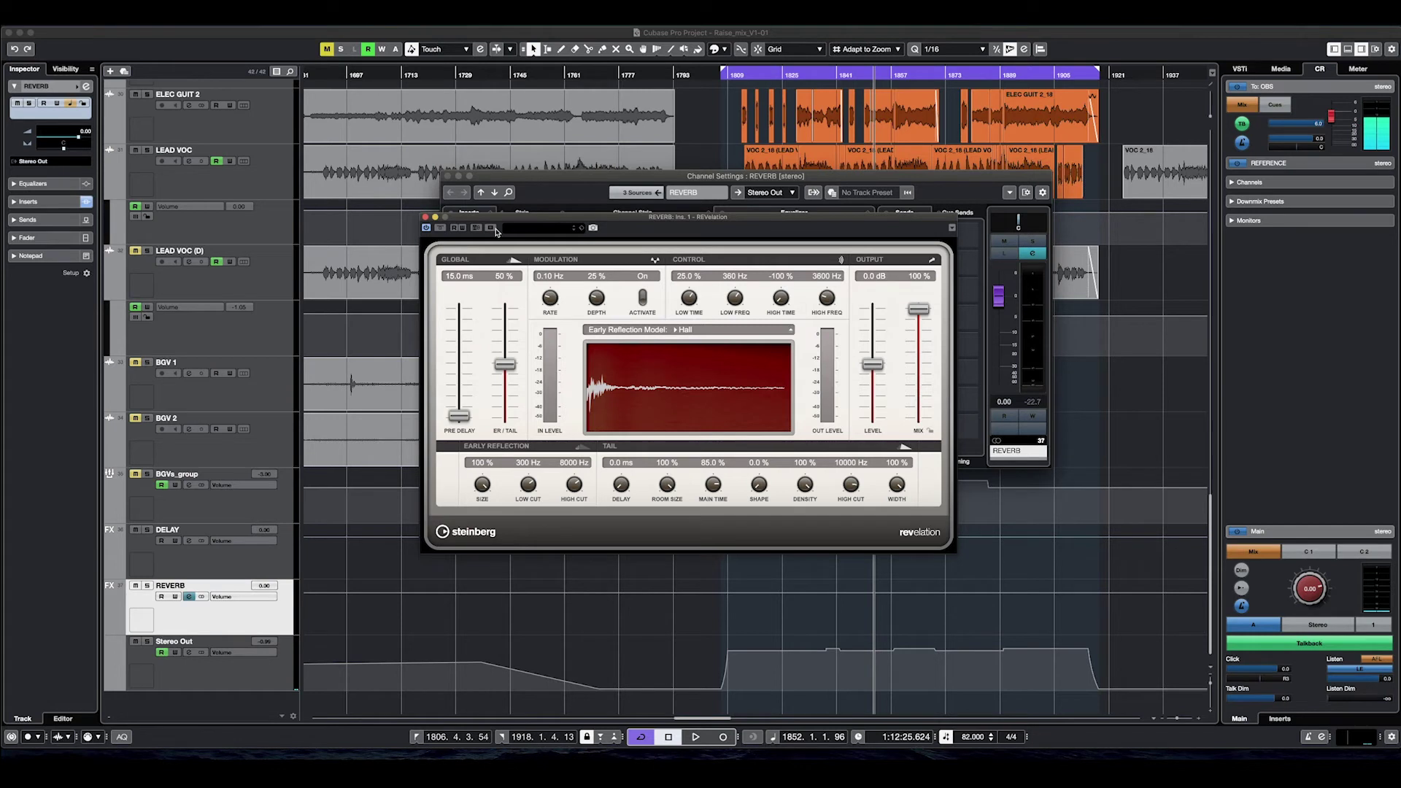
left_click_drag(713, 220, 745, 244)
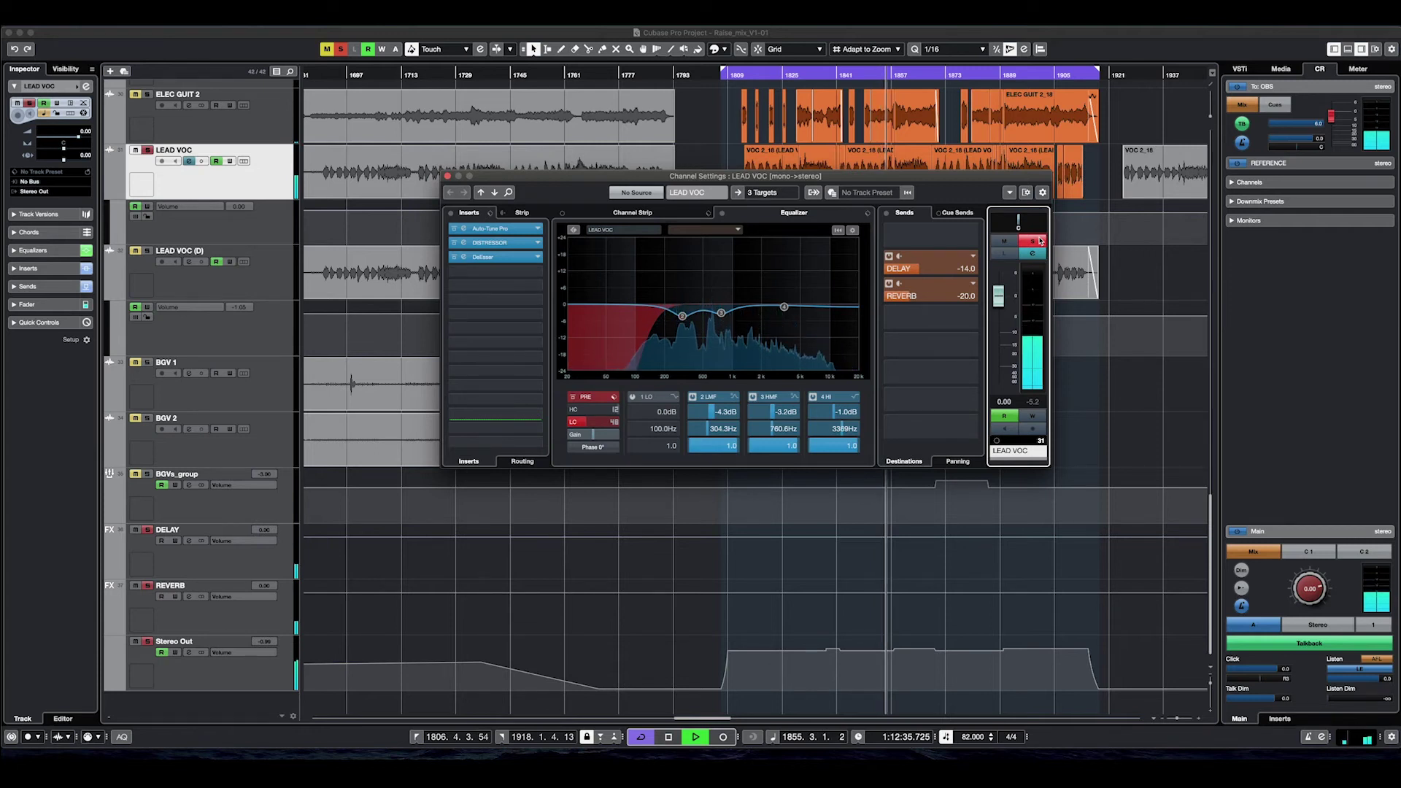
Step: Stop playback, take LEAD VOC out of solo, and close its channel settings
key("space")
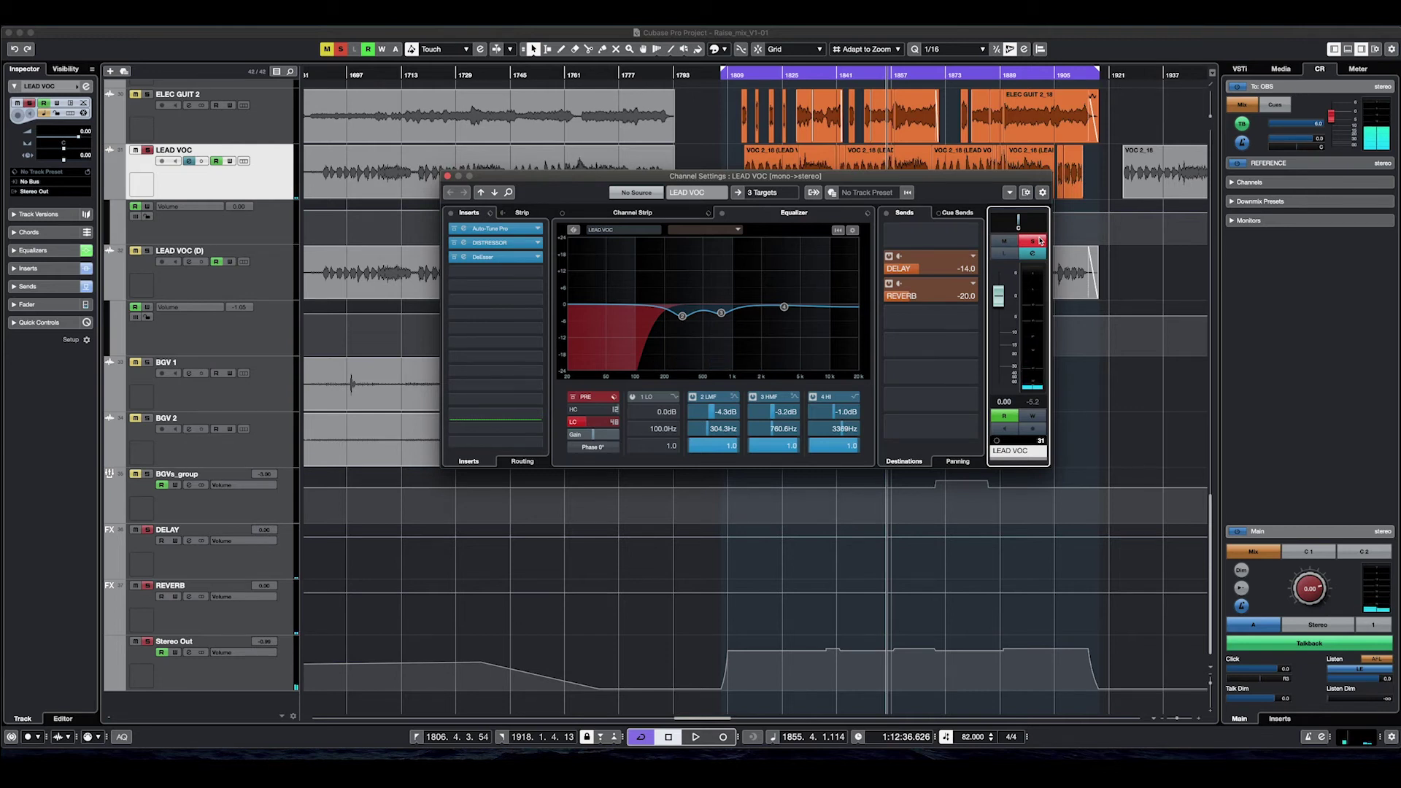
left_click(1041, 241)
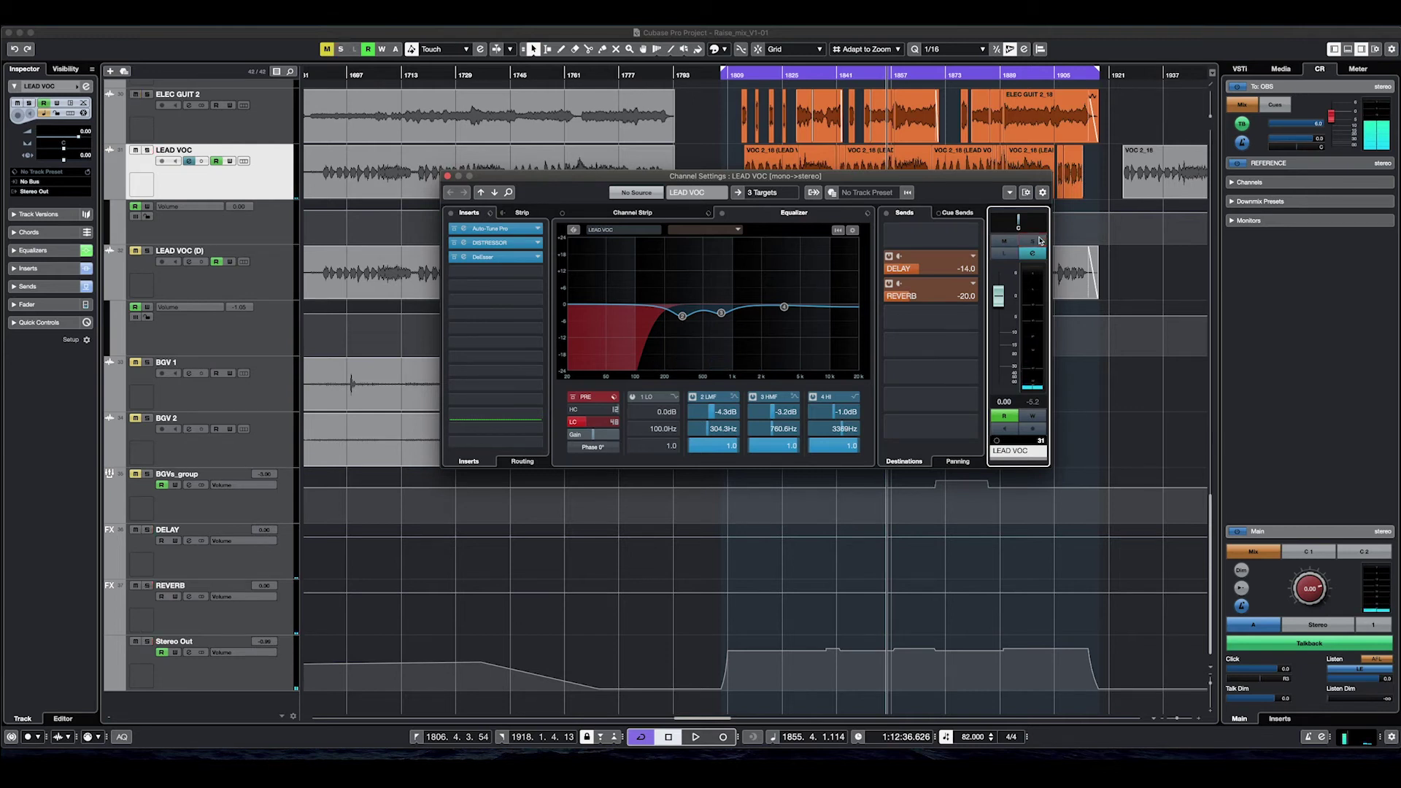
left_click(448, 176)
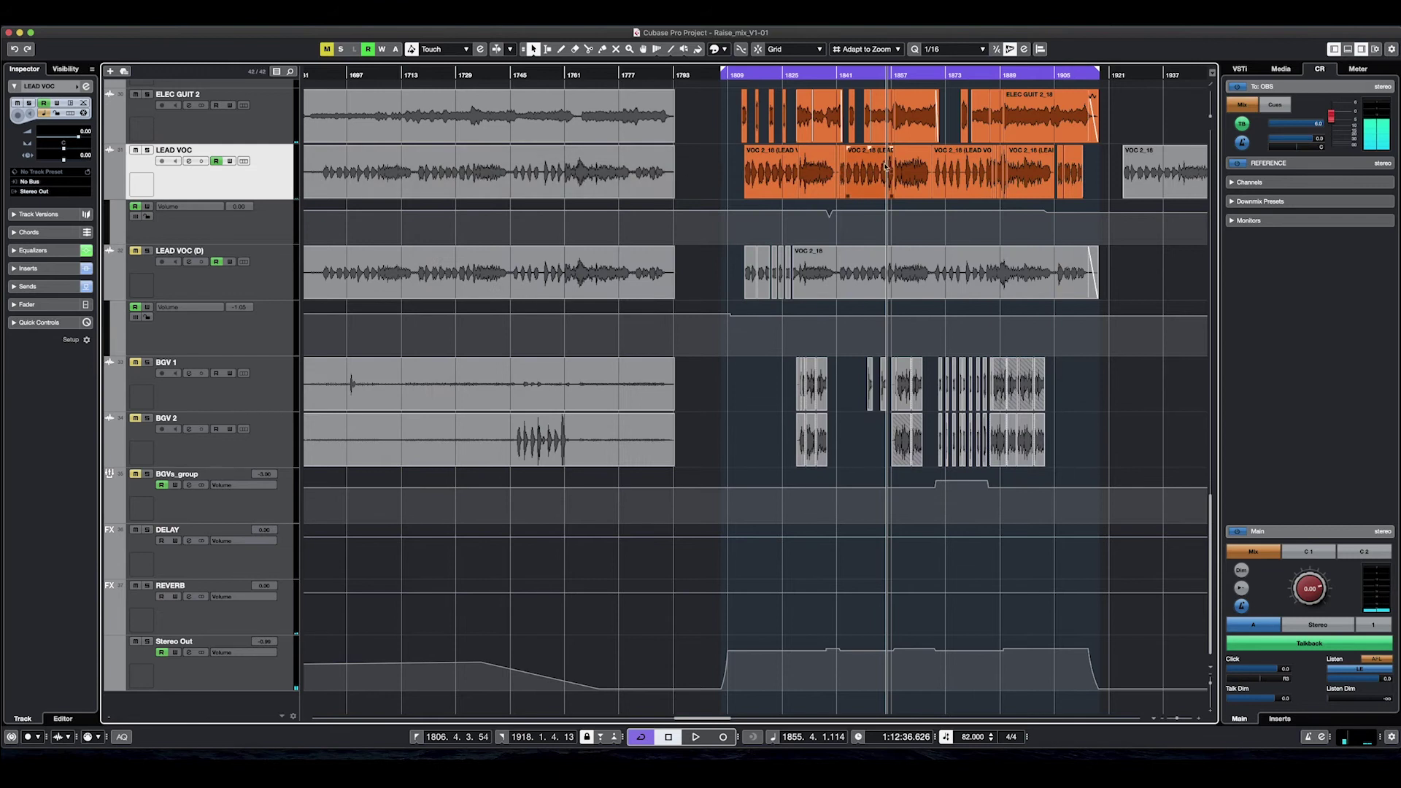
Step: Play the mix from bar 1841 and compare it with the DELAY and REVERB tracks muted and unmuted
left_click(837, 74)
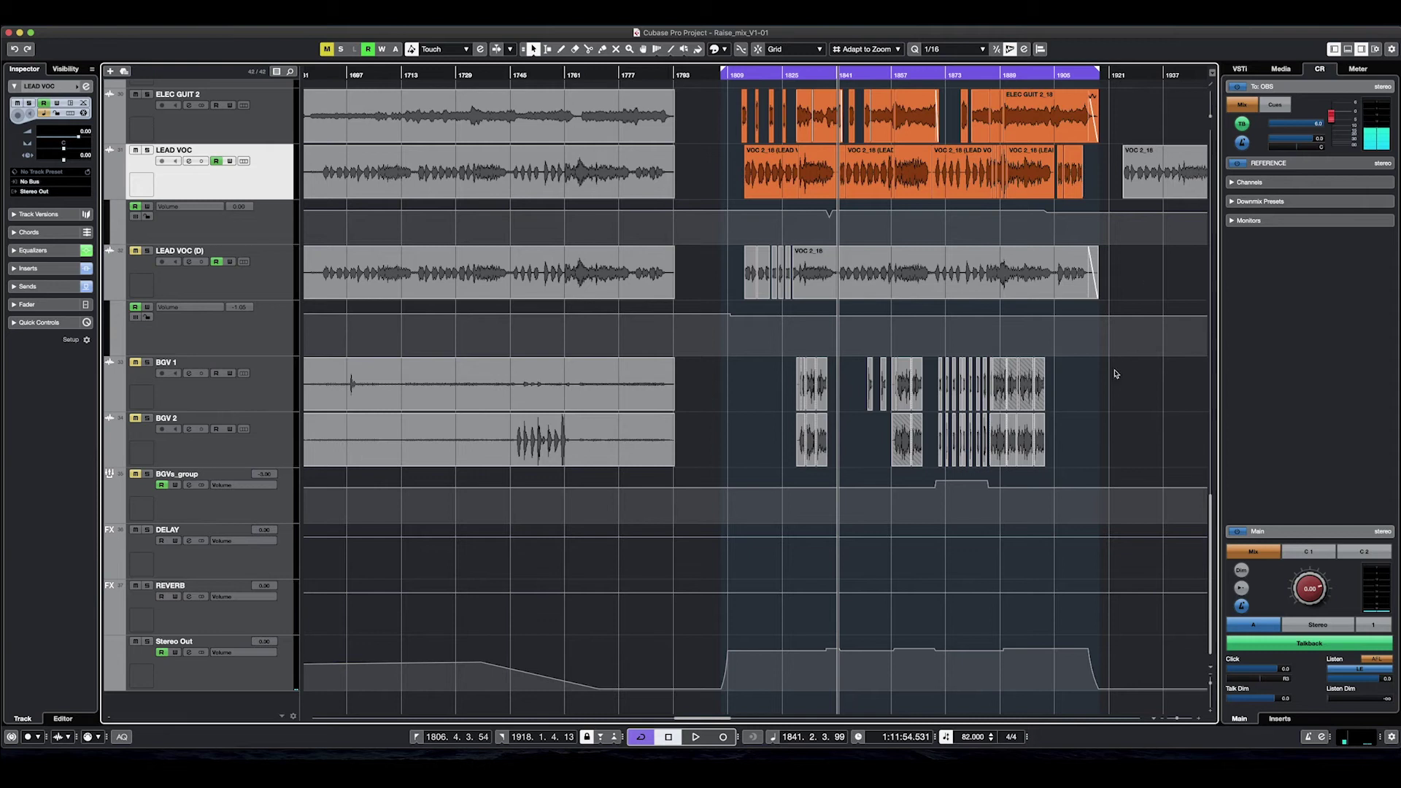
key("space")
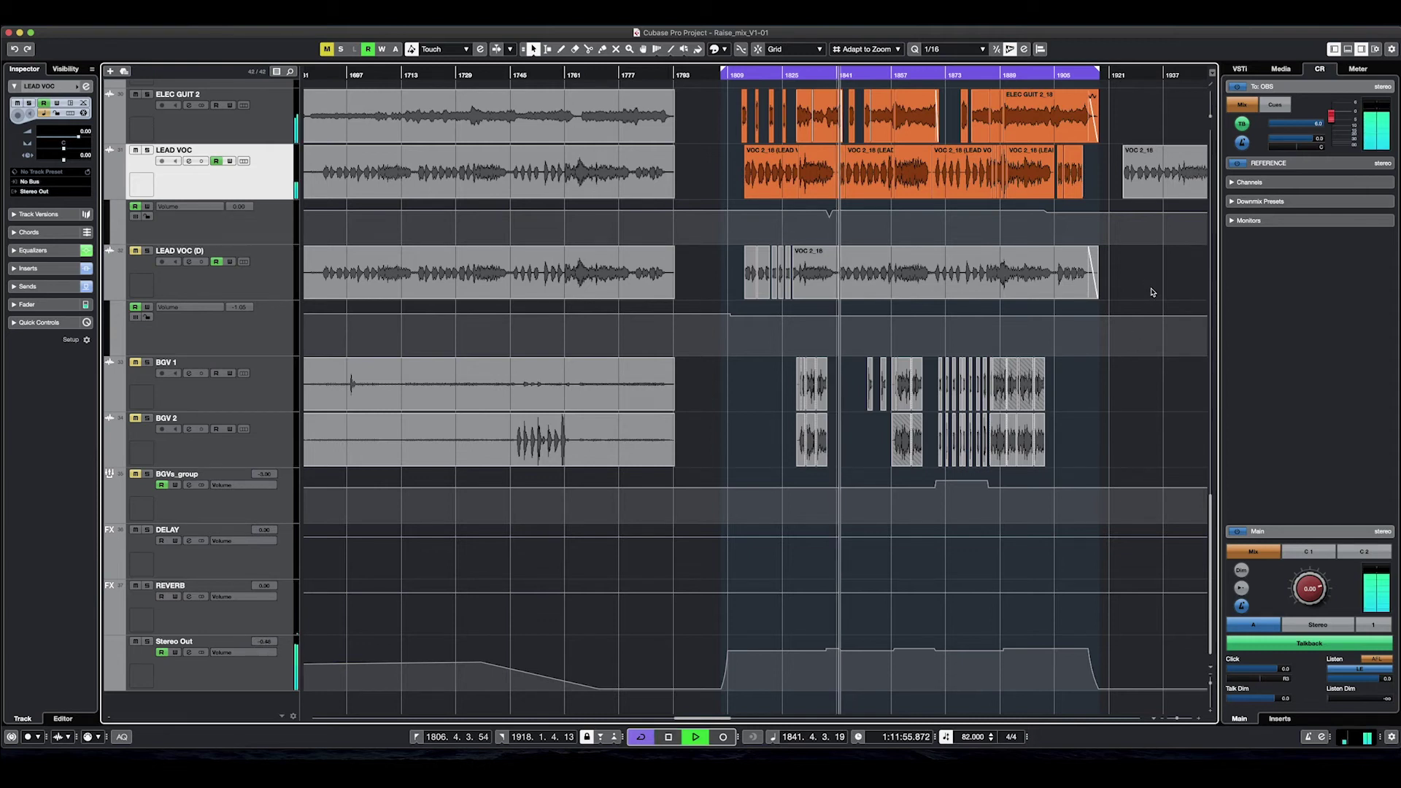
key("space")
key("space")
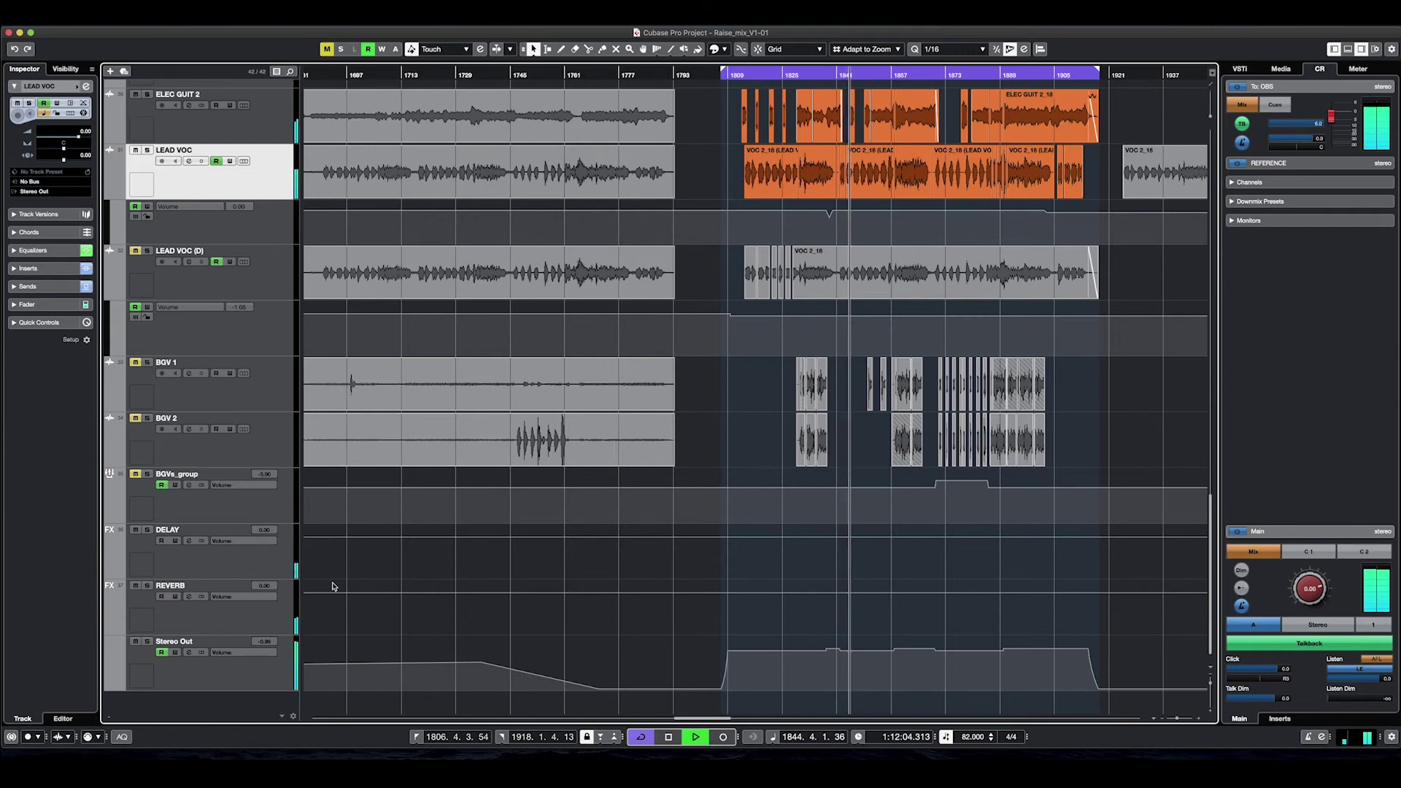
left_click(135, 530)
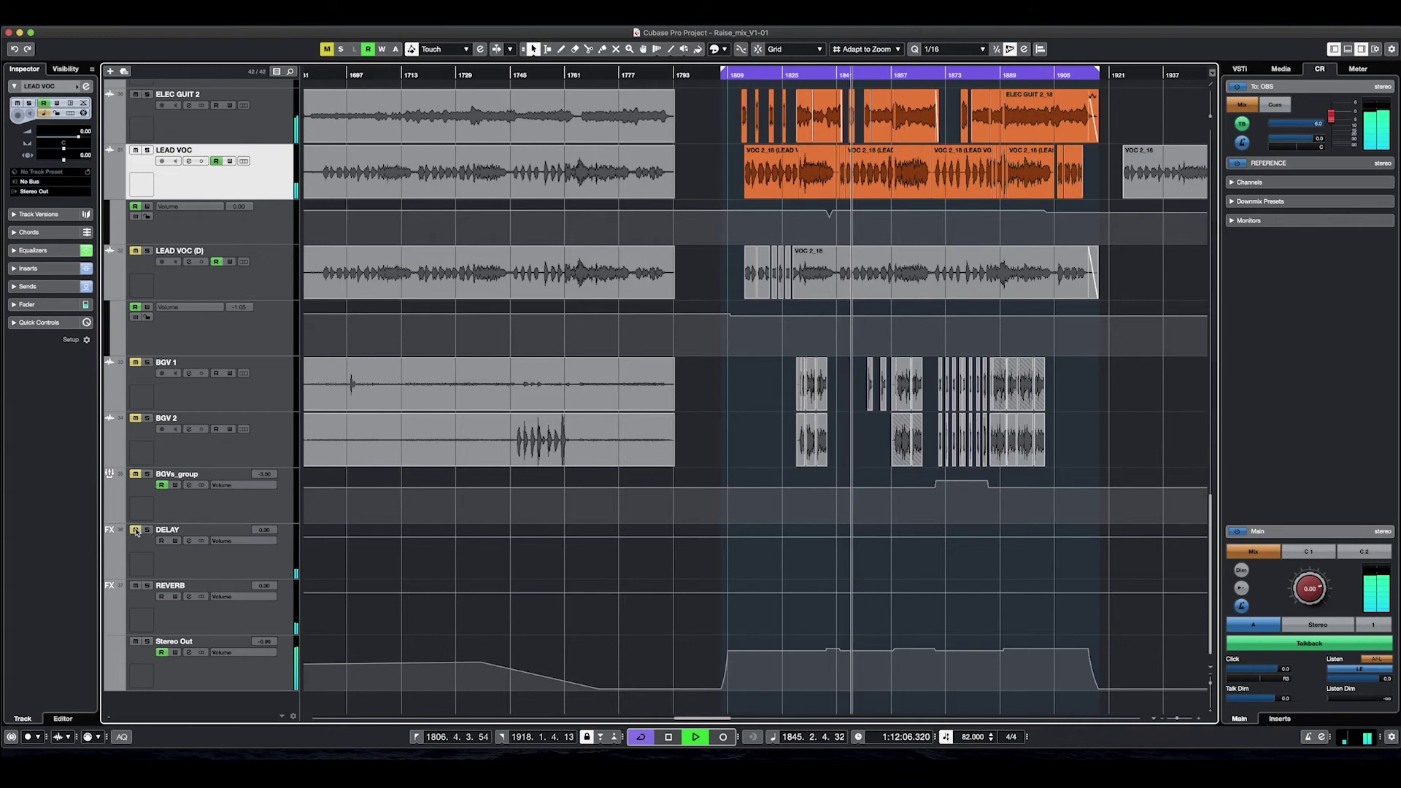
left_click(135, 586)
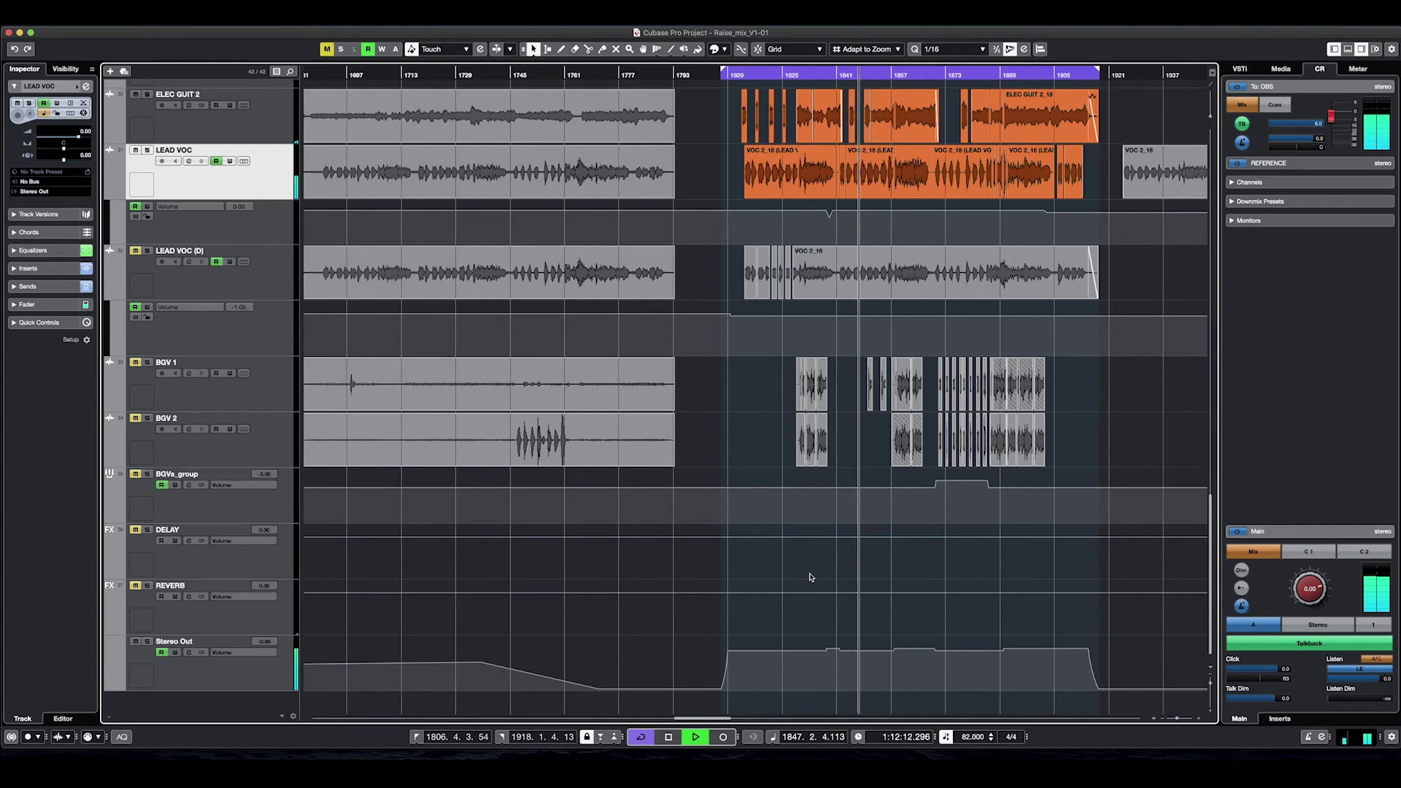
left_click(135, 531)
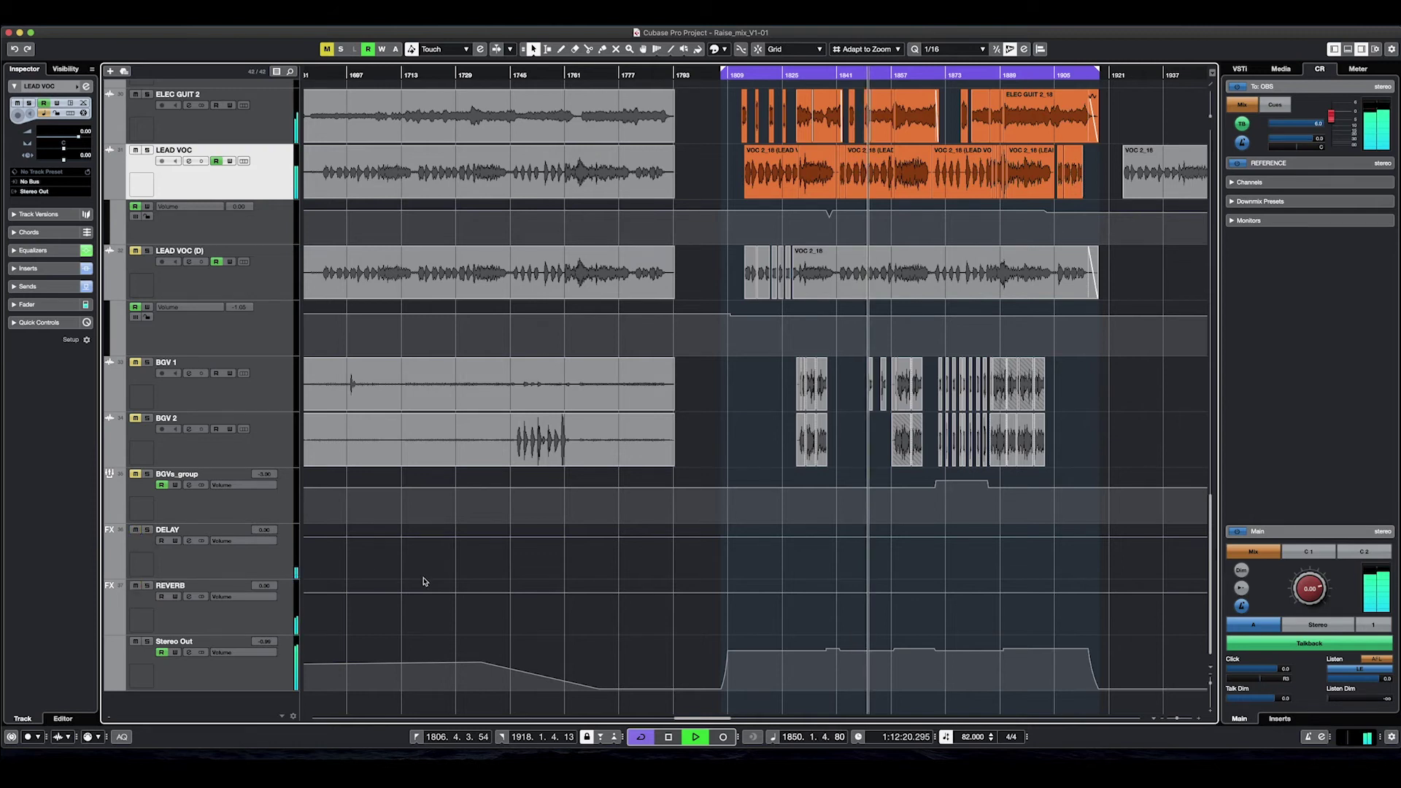
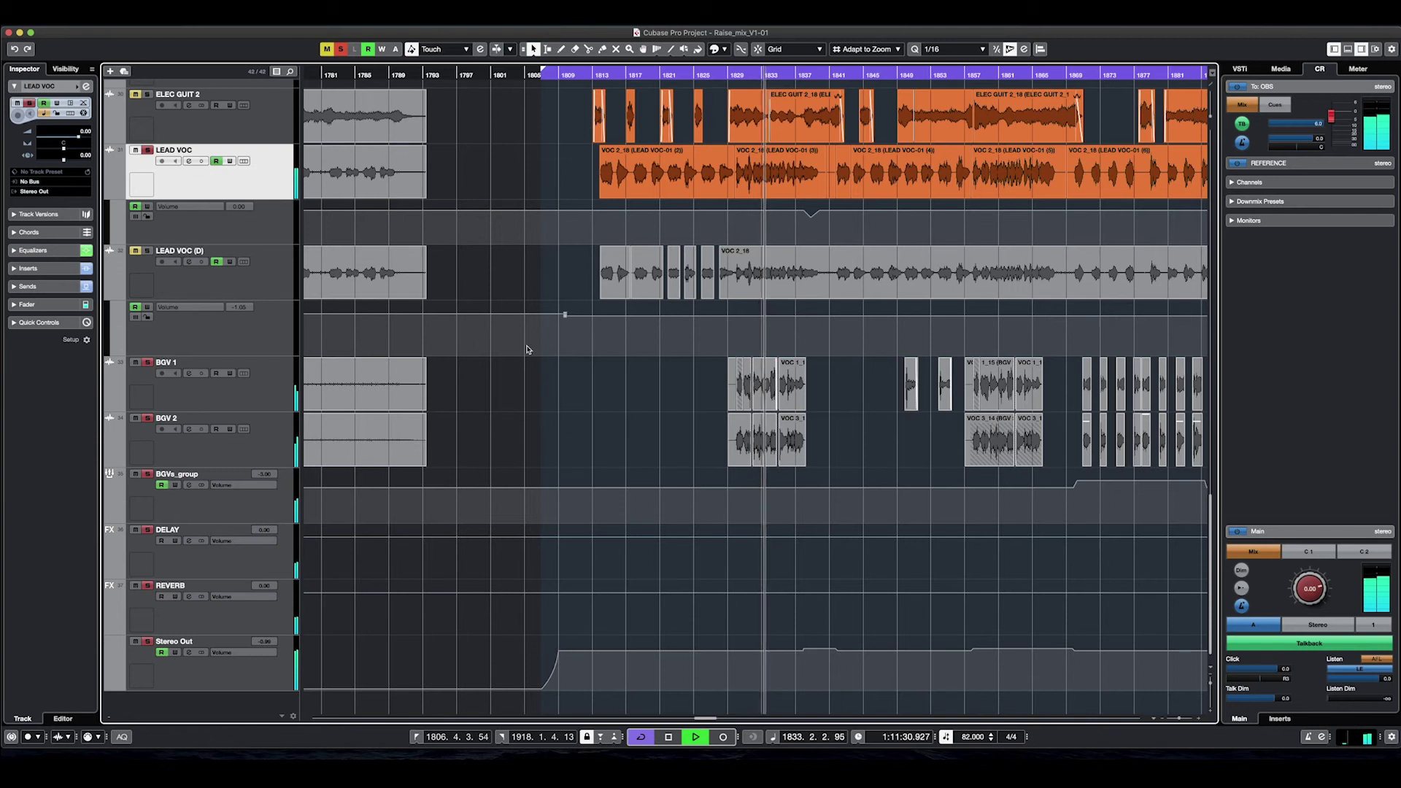
Step: Stop playback and deactivate all soloed tracks in the project
key("space")
left_click(338, 49)
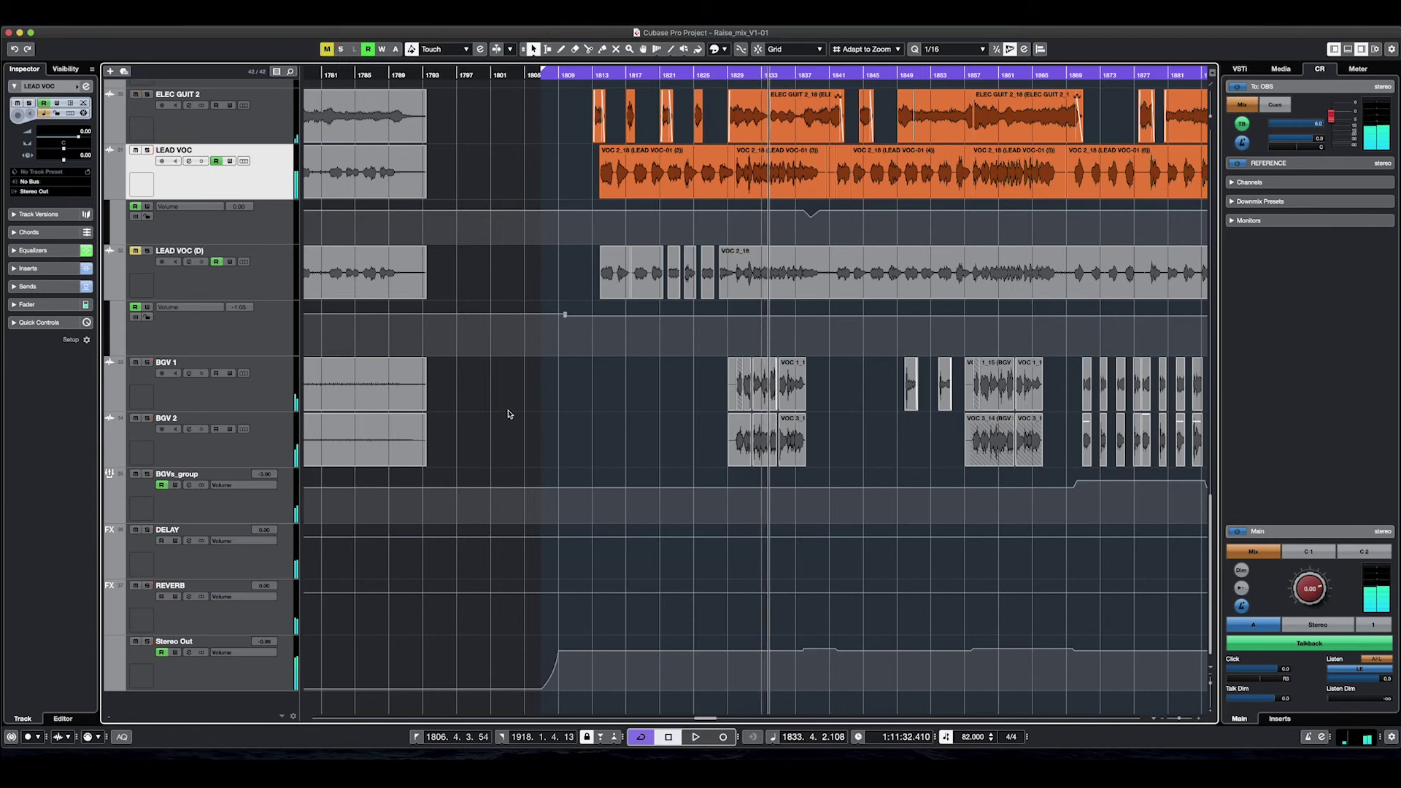
Step: Switch back and forth between the BGV 1 and BGV 2 tracks to compare their pan and volume settings
left_click(271, 409)
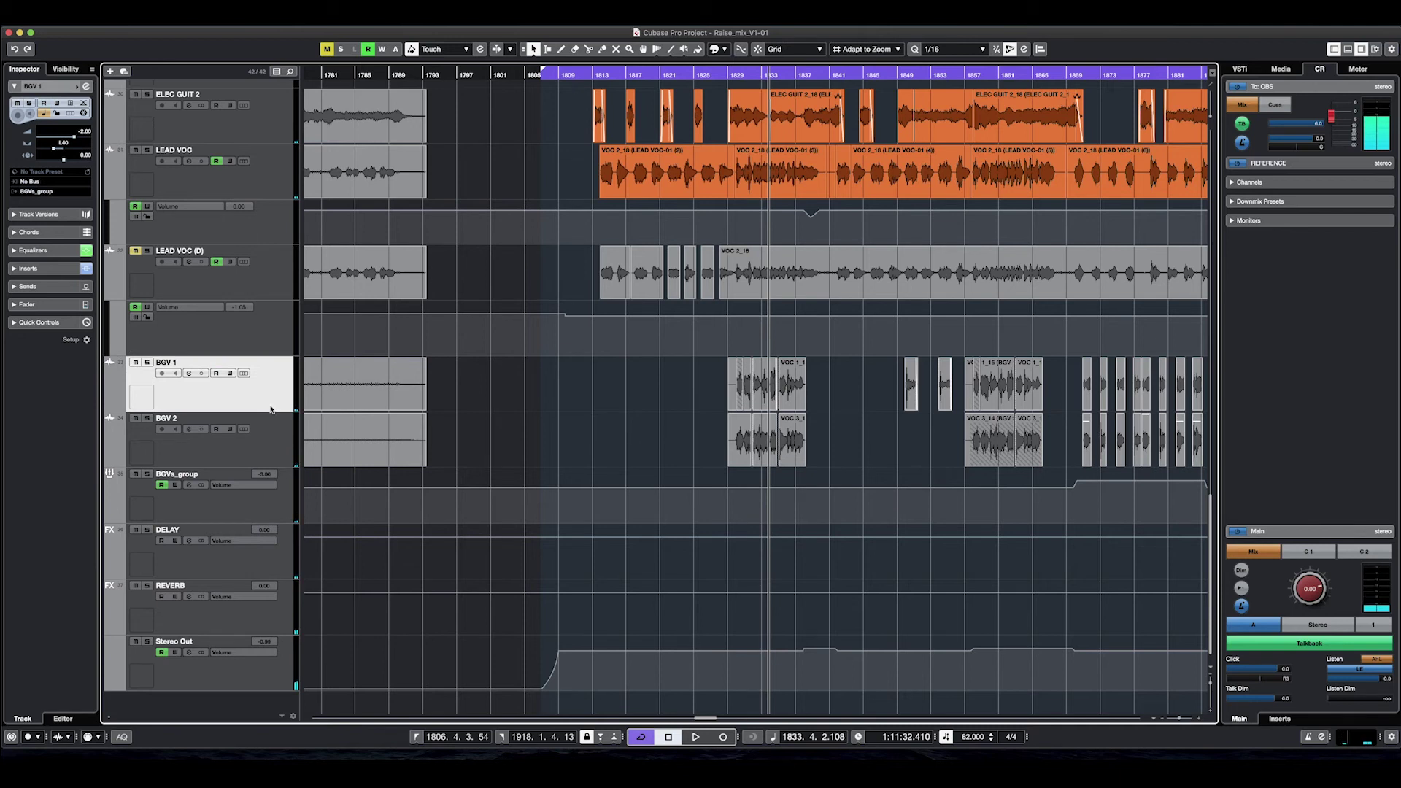
left_click(271, 442)
left_click(269, 398)
left_click(258, 445)
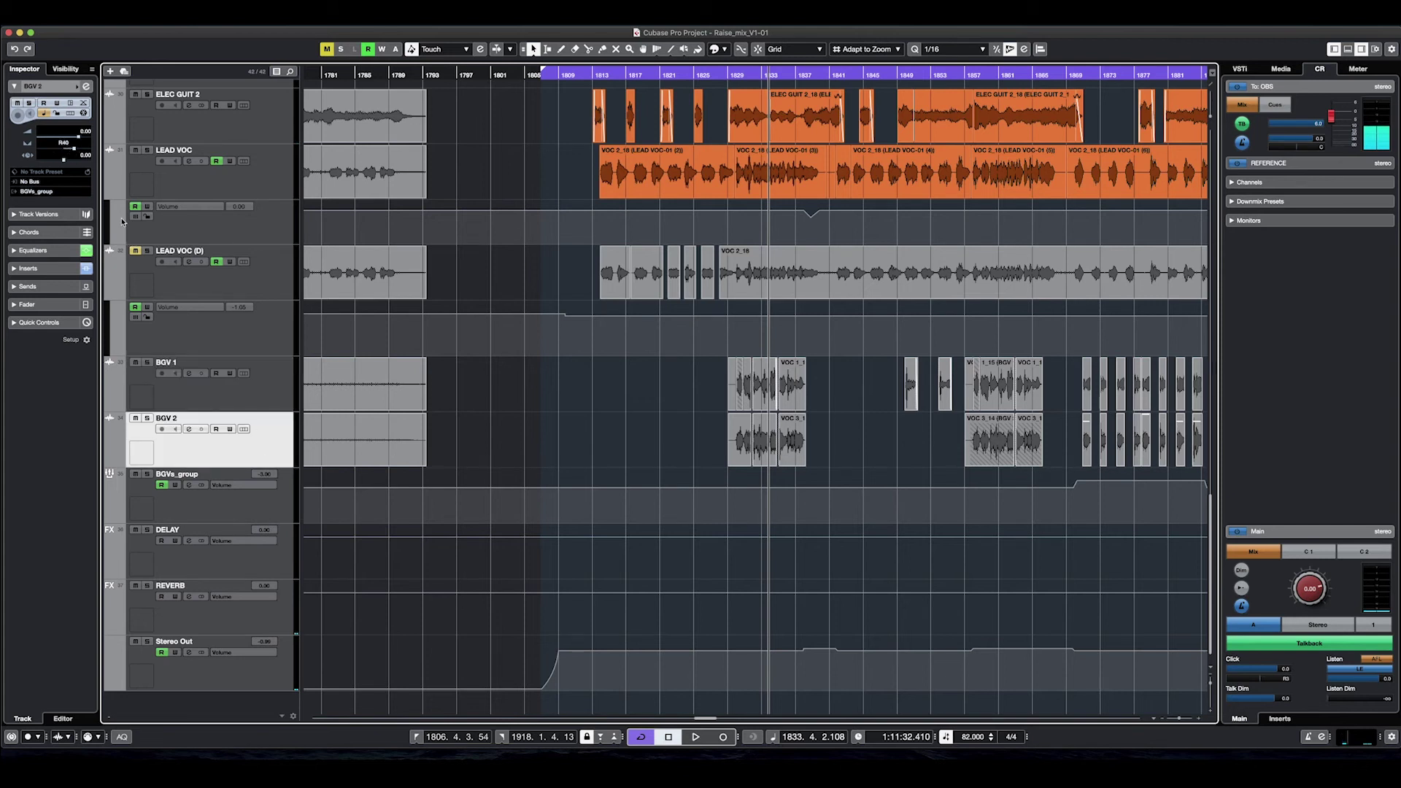
left_click(270, 398)
left_click(263, 438)
left_click(262, 391)
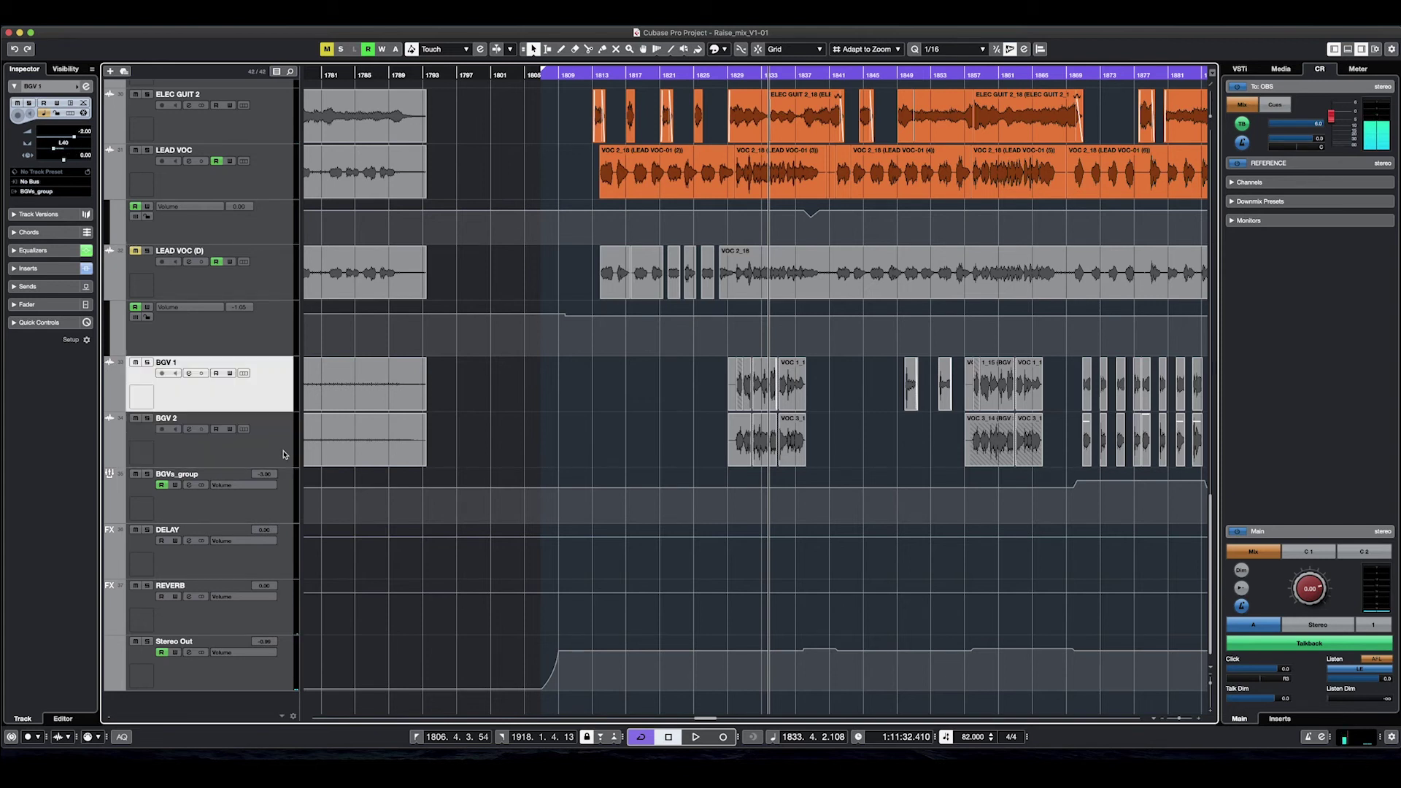
left_click(283, 448)
left_click(275, 392)
left_click(279, 437)
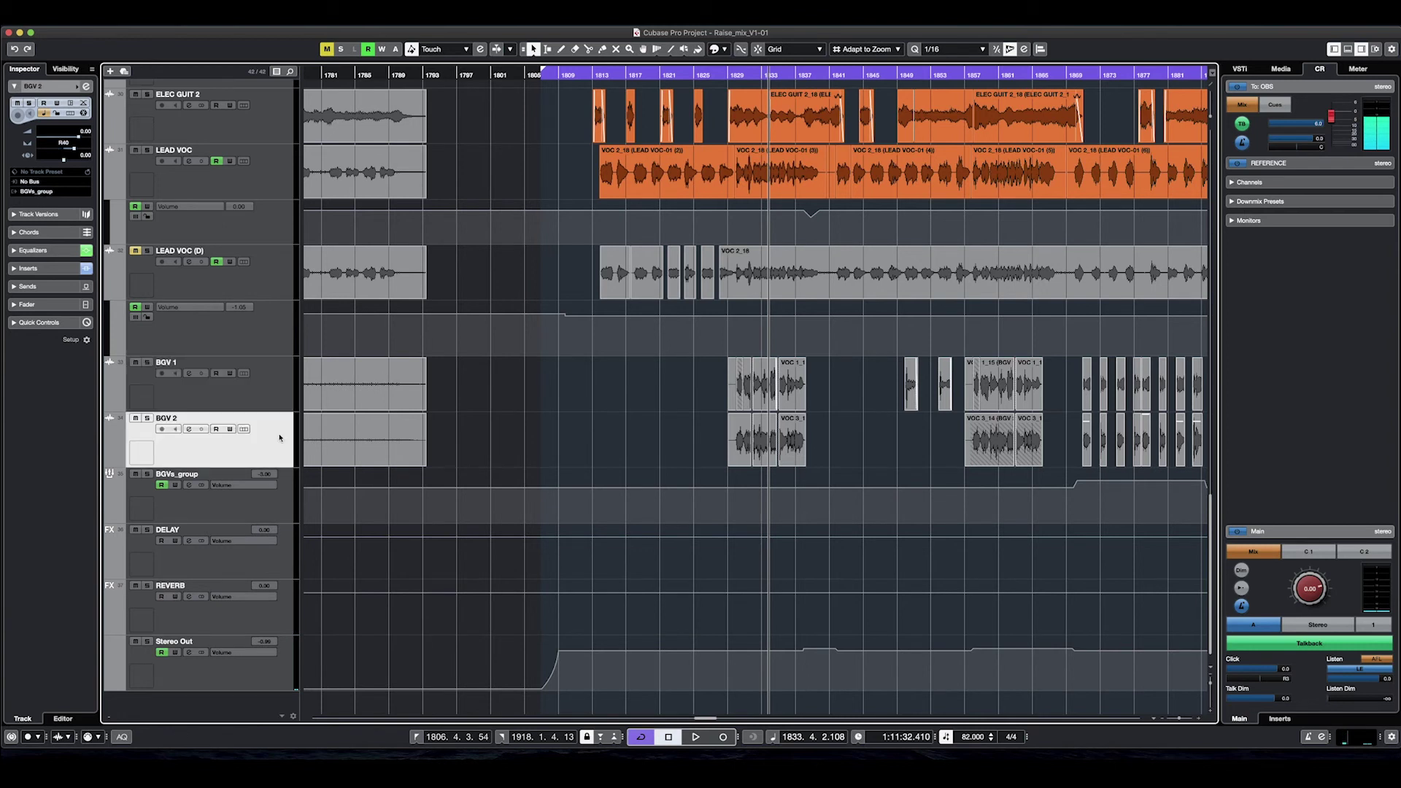
left_click(286, 403)
left_click(280, 444)
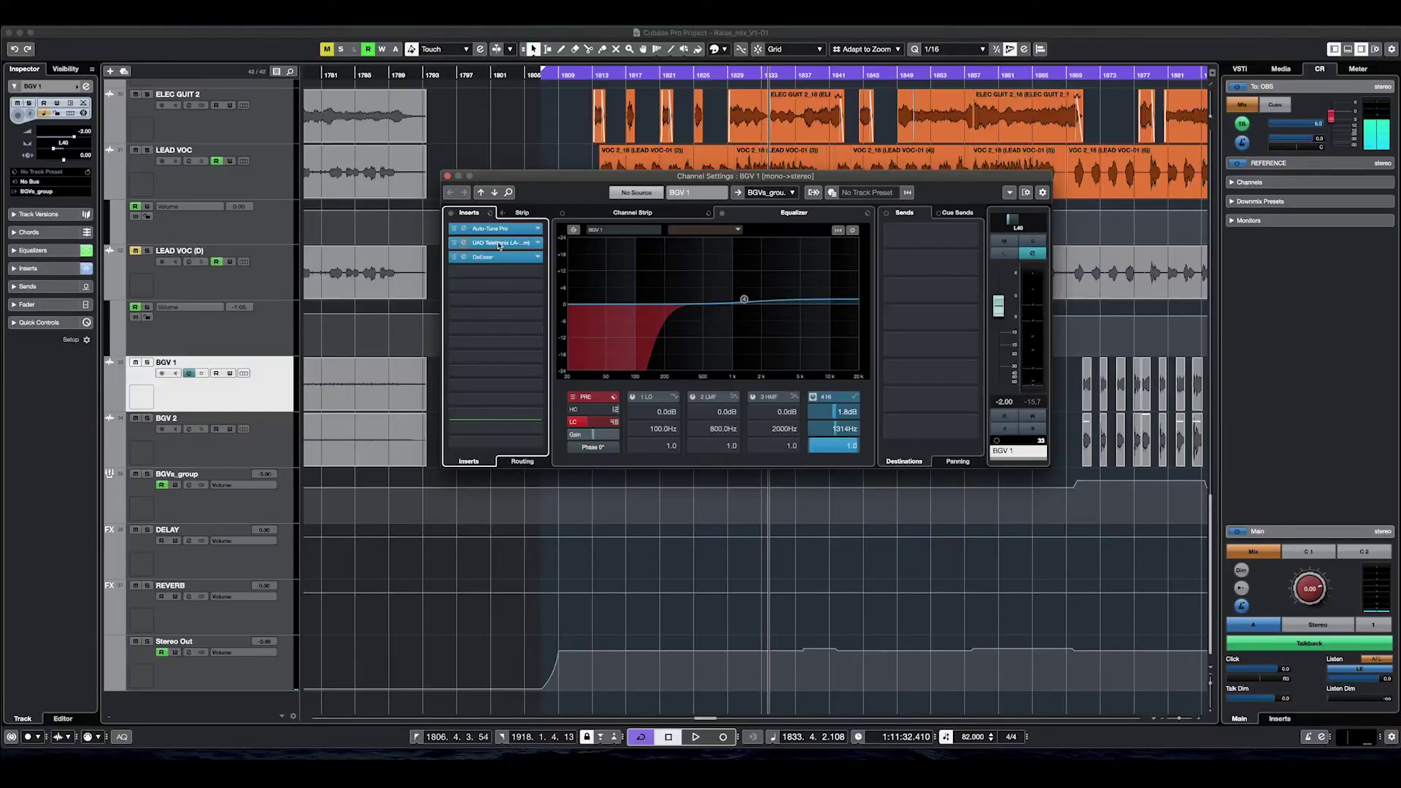
Step: Review the UAD Teletronix LA-2A compressor on BGV 1 during playback, and close the plug-in
left_click(500, 244)
key("space")
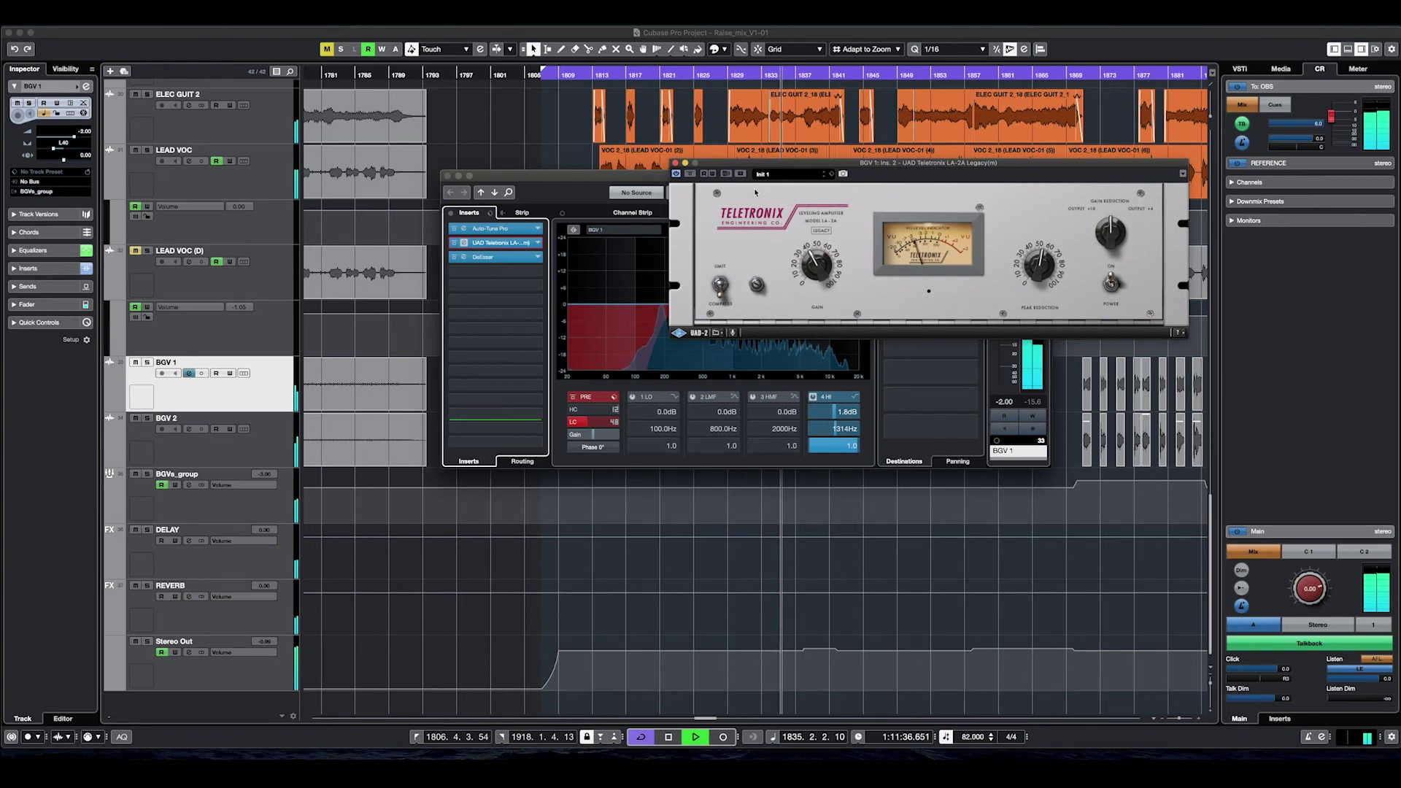
key("space")
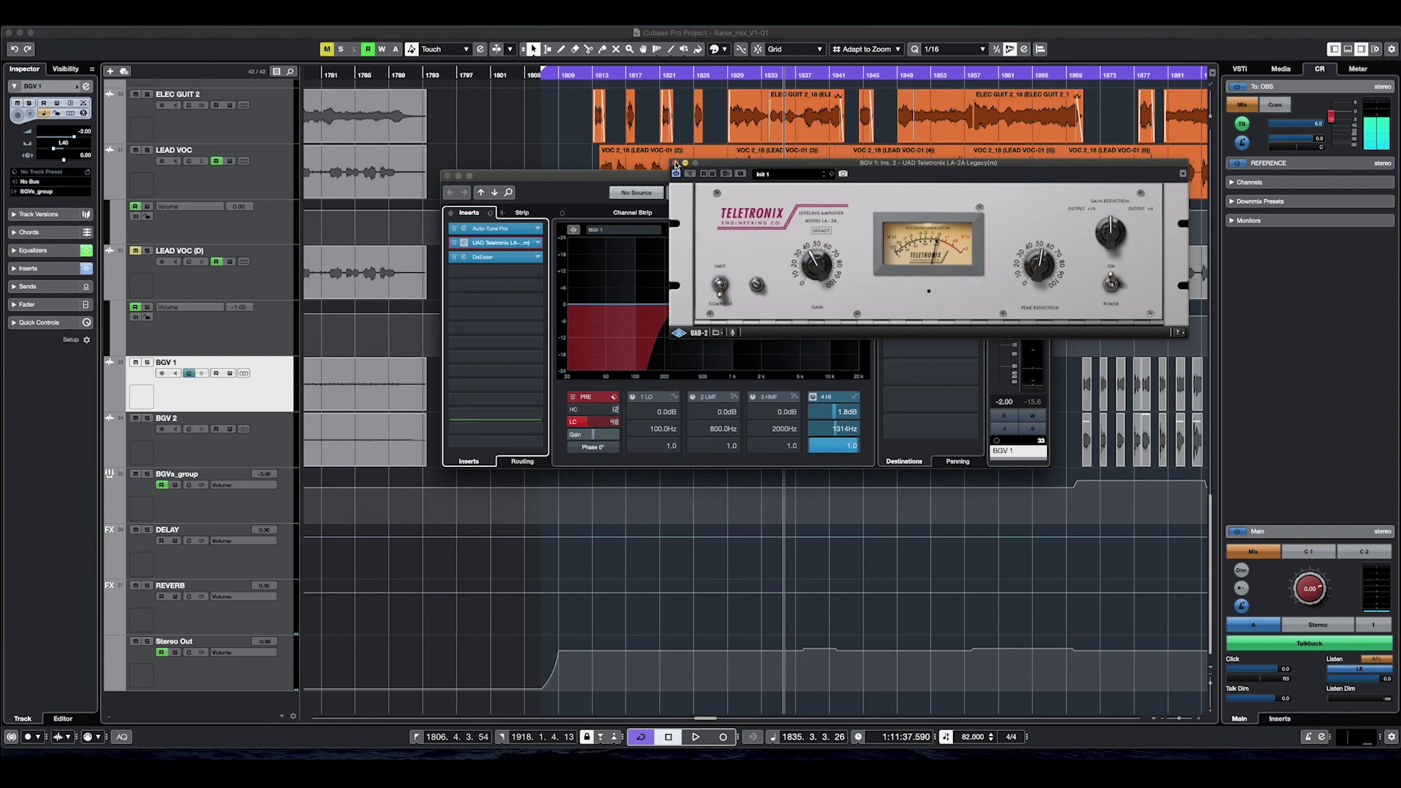
left_click(675, 164)
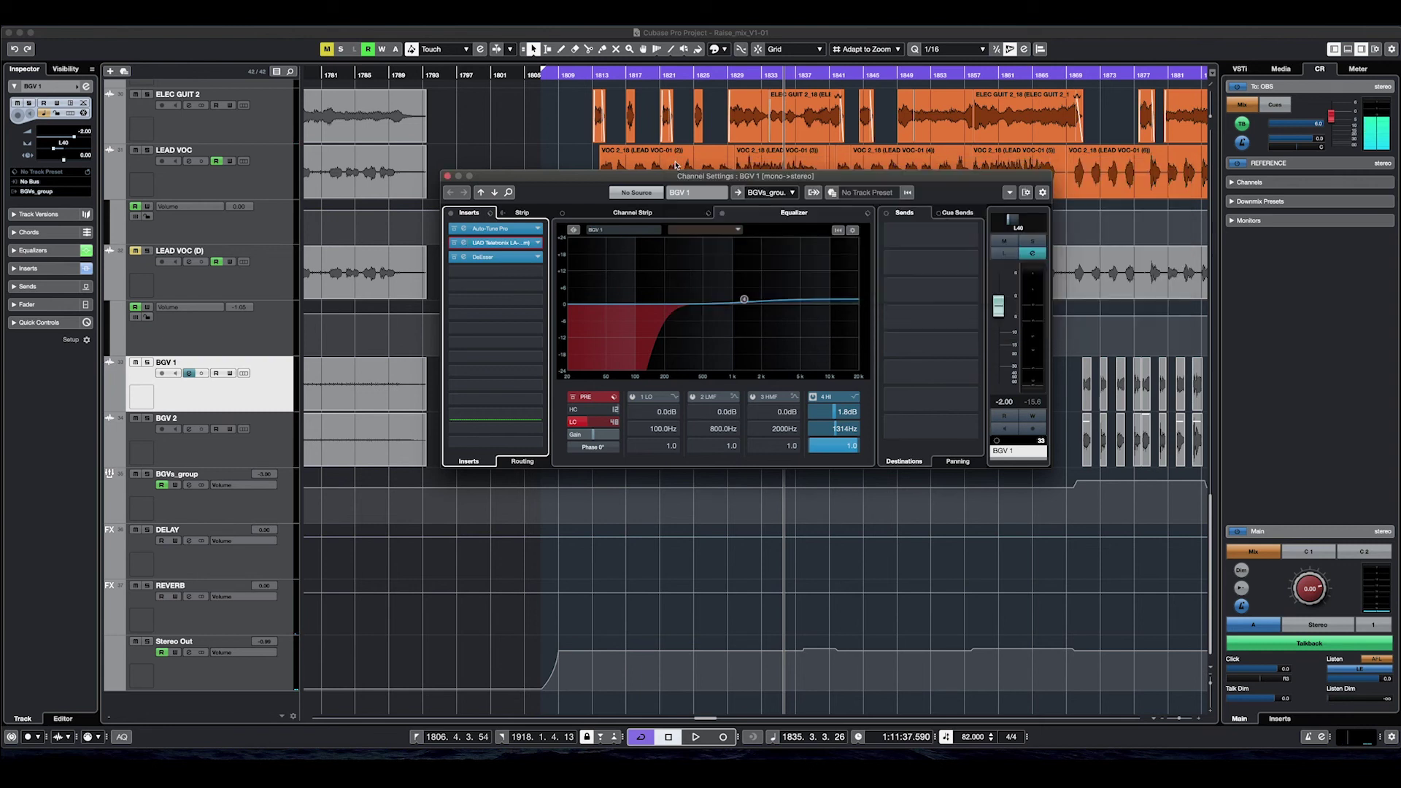
Step: Review the DeEsser on BGV 1 during playback, and close the plug-in and the channel settings
left_click(488, 258)
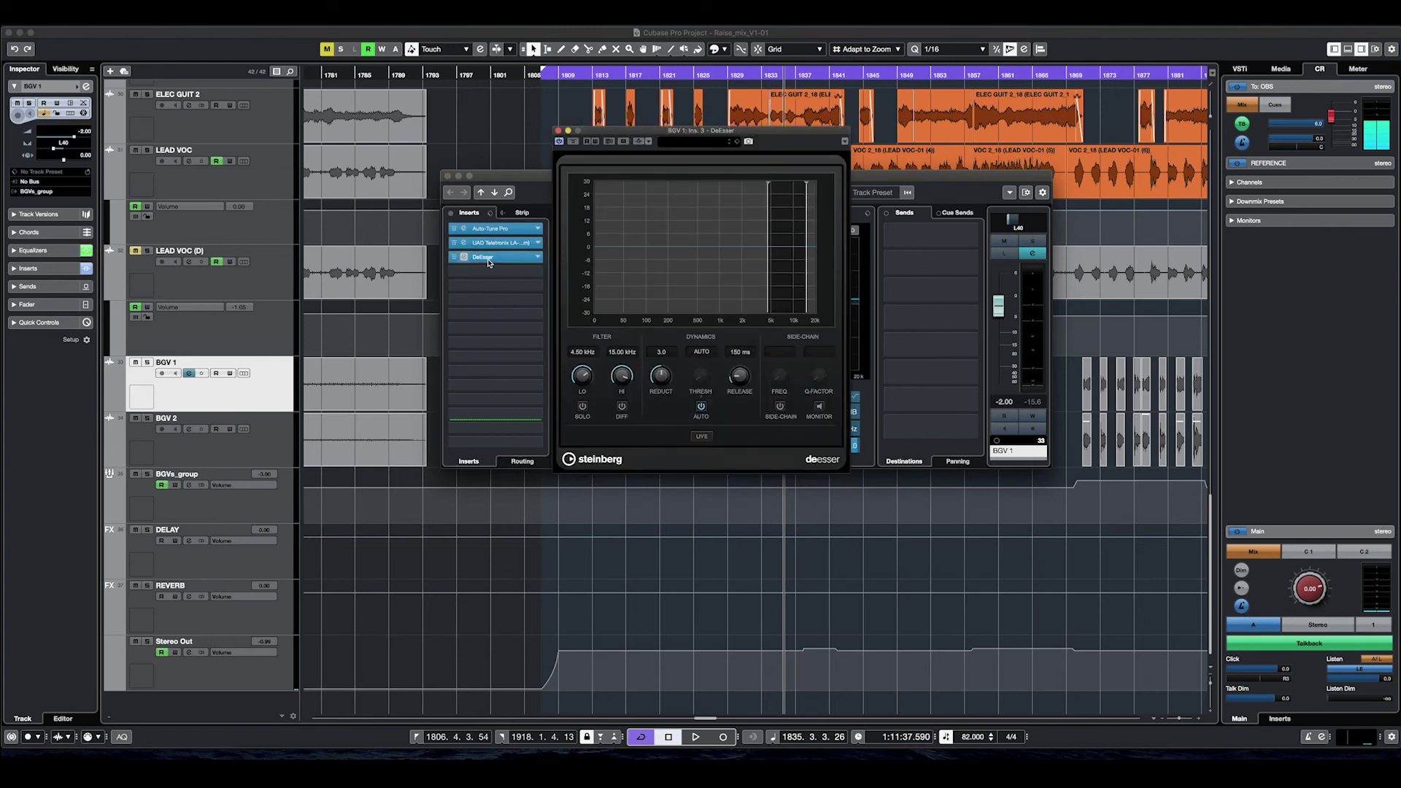
key("space")
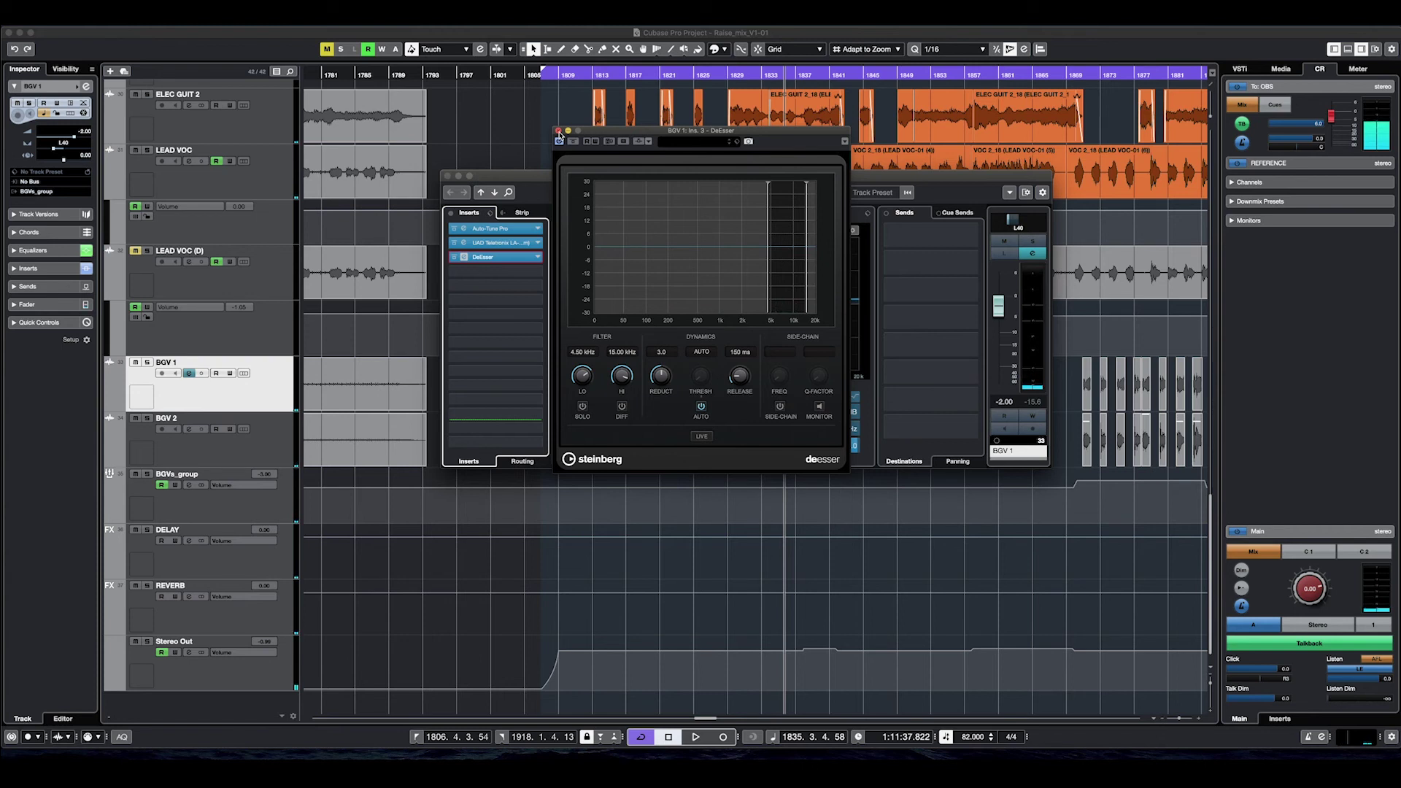
key("space")
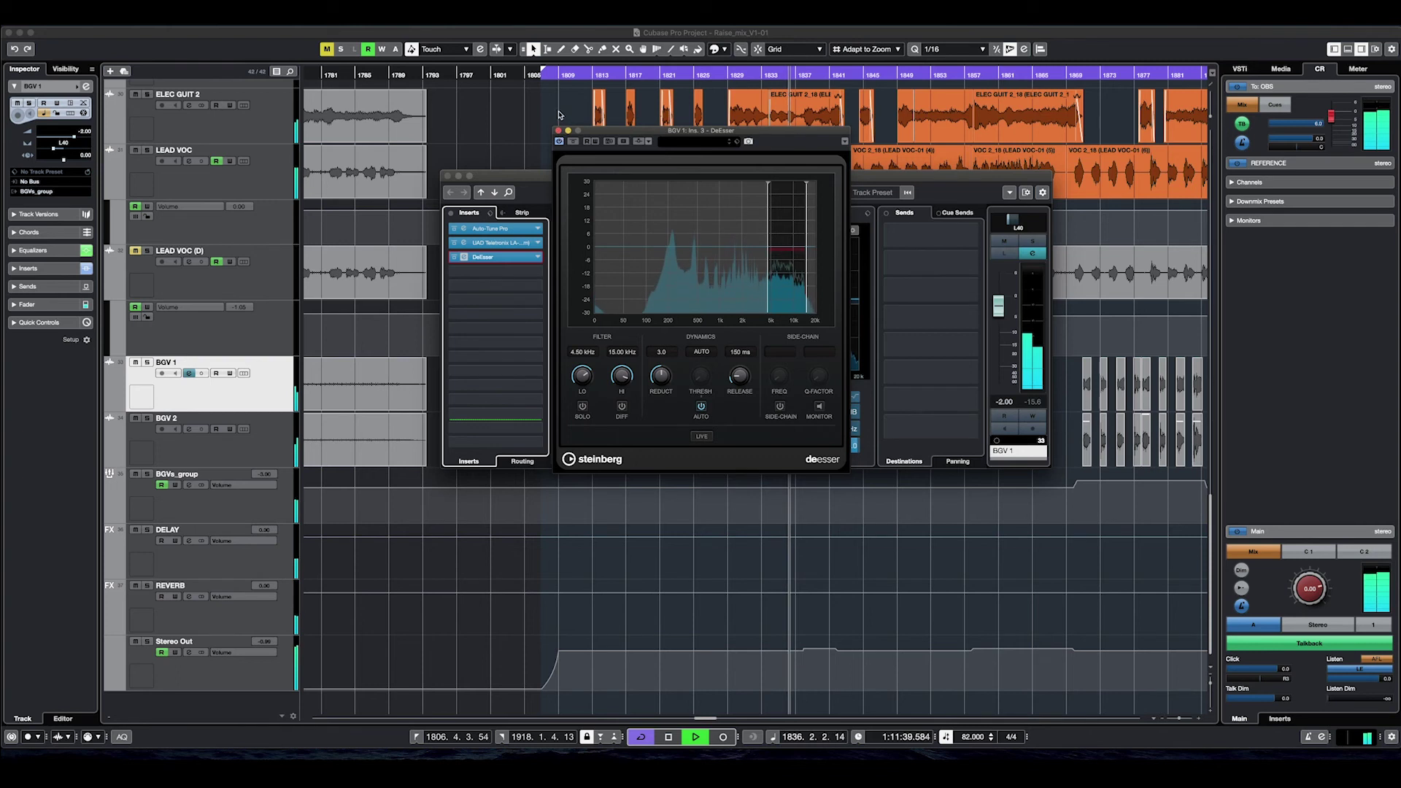
key("space")
left_click(559, 131)
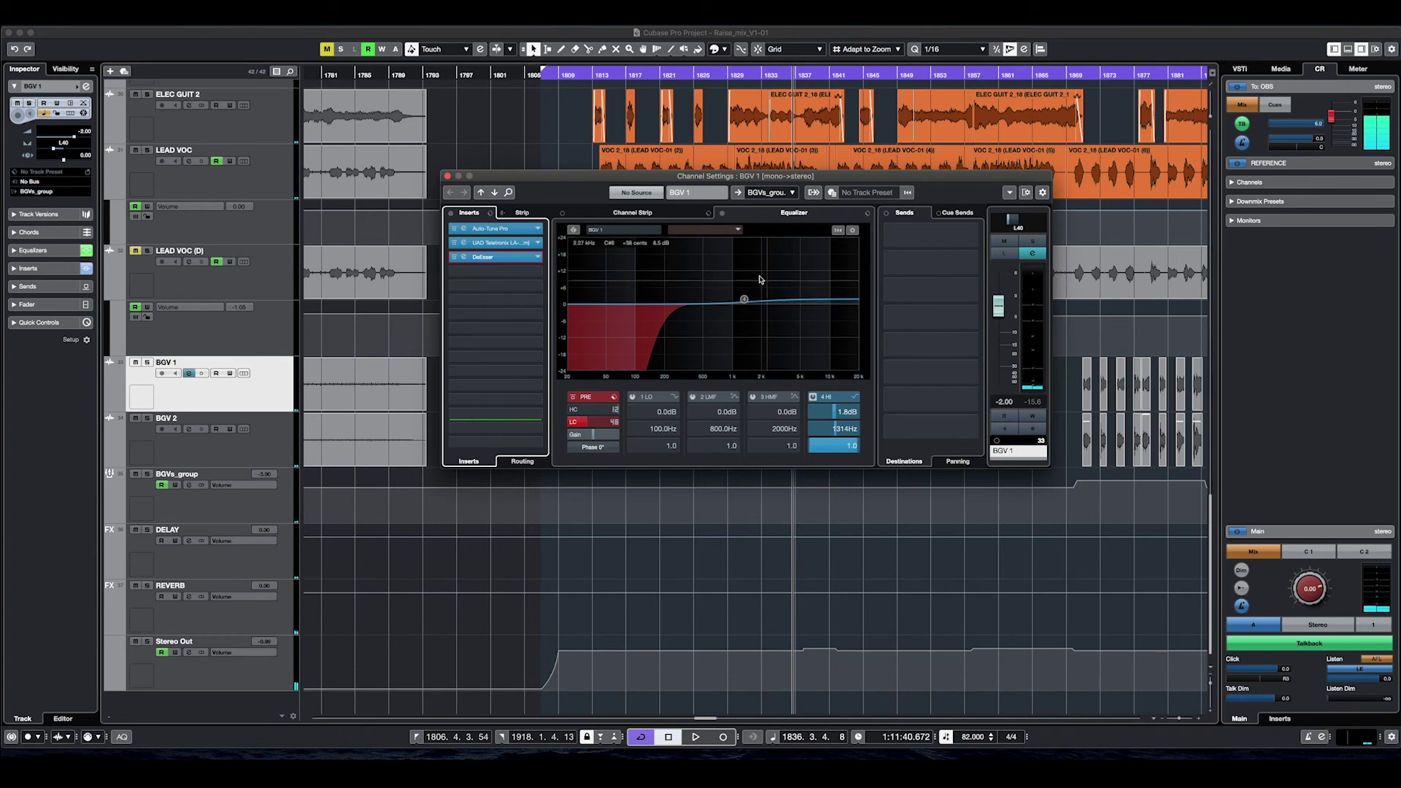
left_click(447, 177)
Step: Open the BGVs_group channel settings for the two BGV tracks and review its UAD Teletronix LA-2A during playback
left_click(269, 441)
left_click(268, 387)
left_click(268, 443, "shift")
left_click(197, 503)
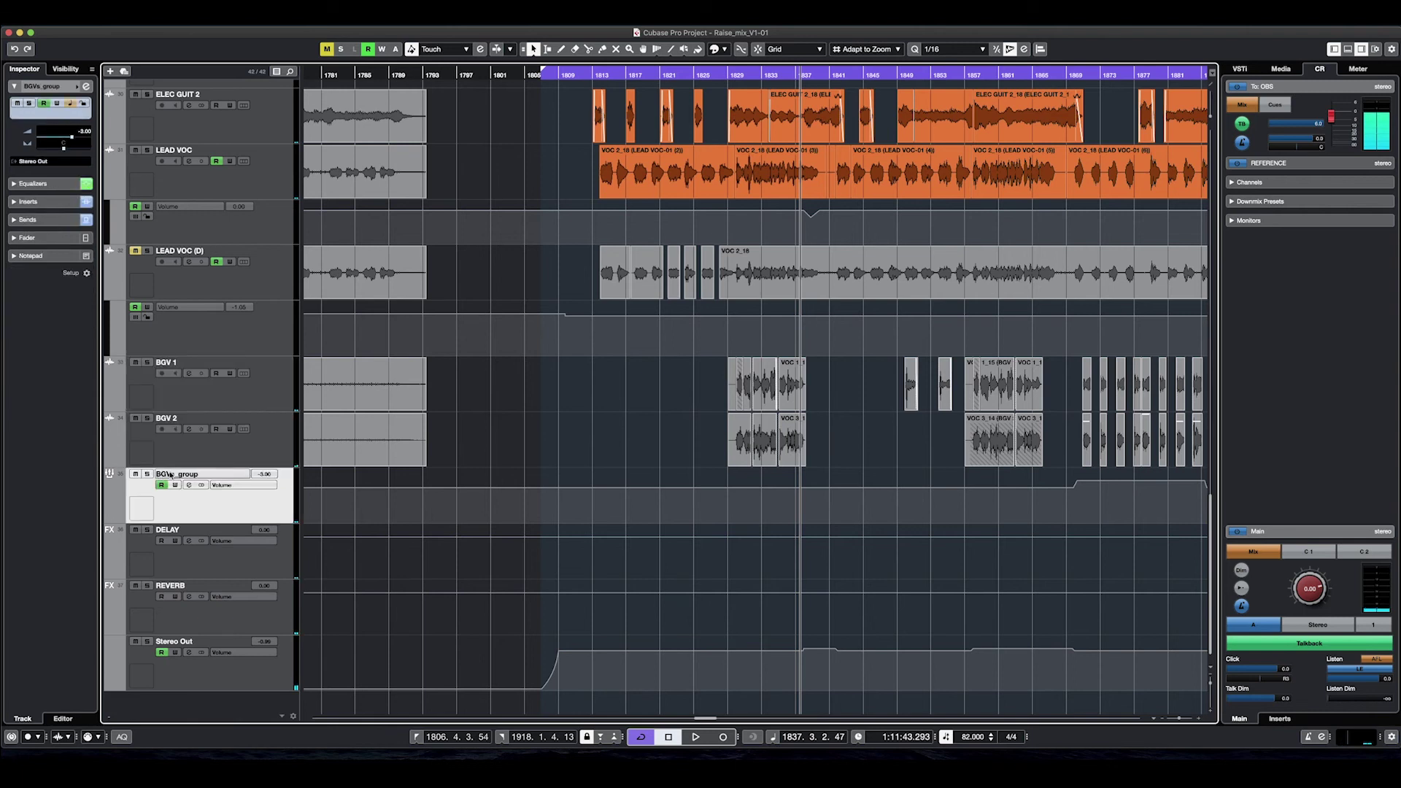
left_click(188, 487)
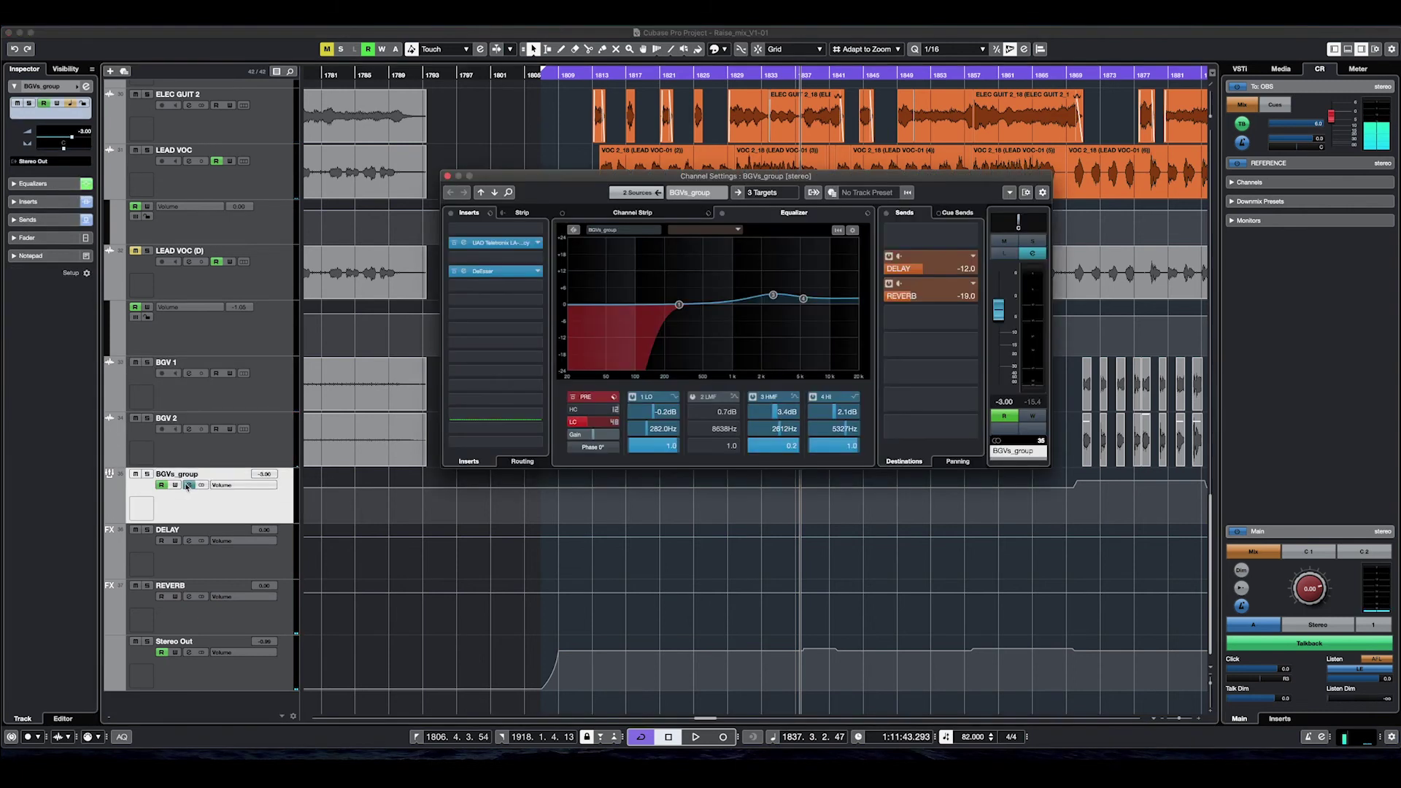
left_click(496, 243)
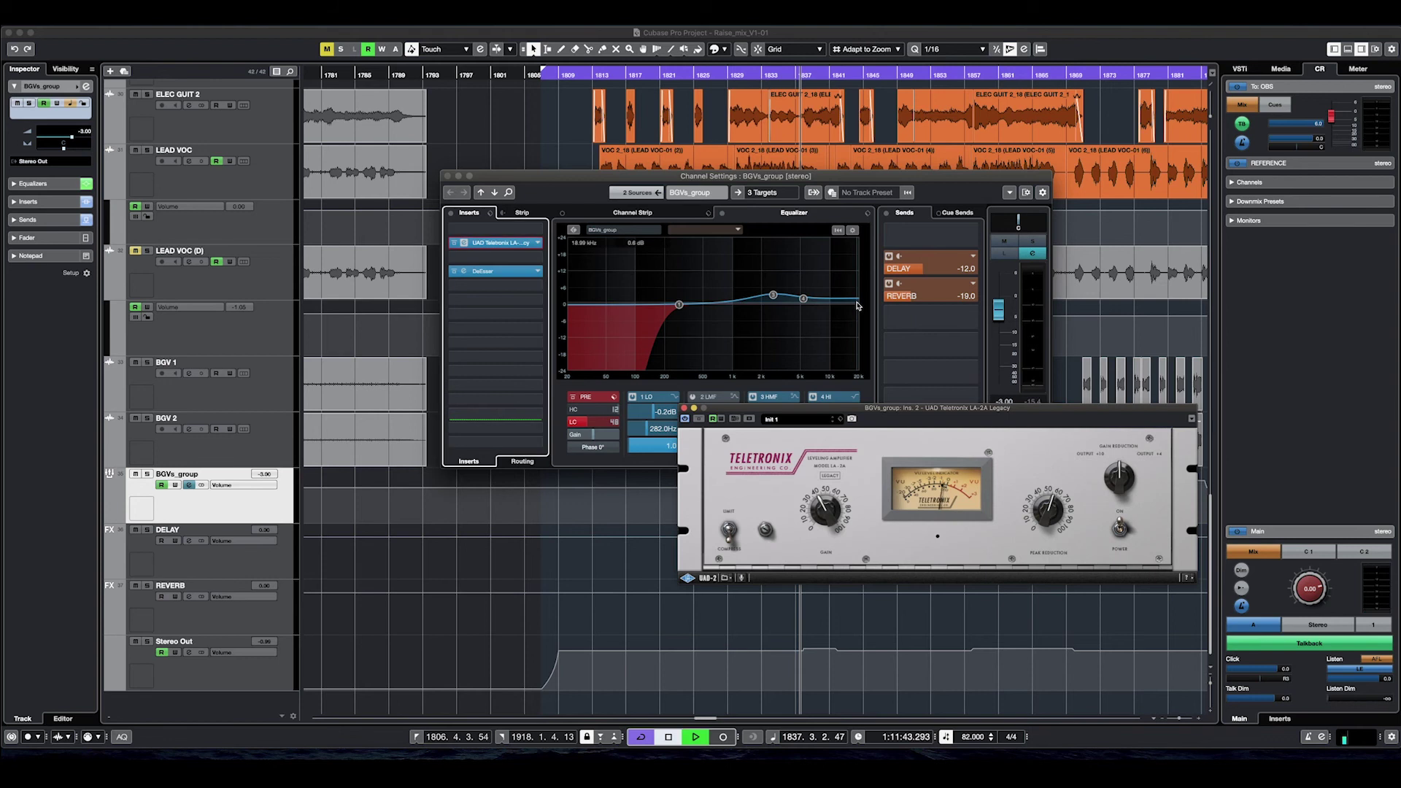
key("space")
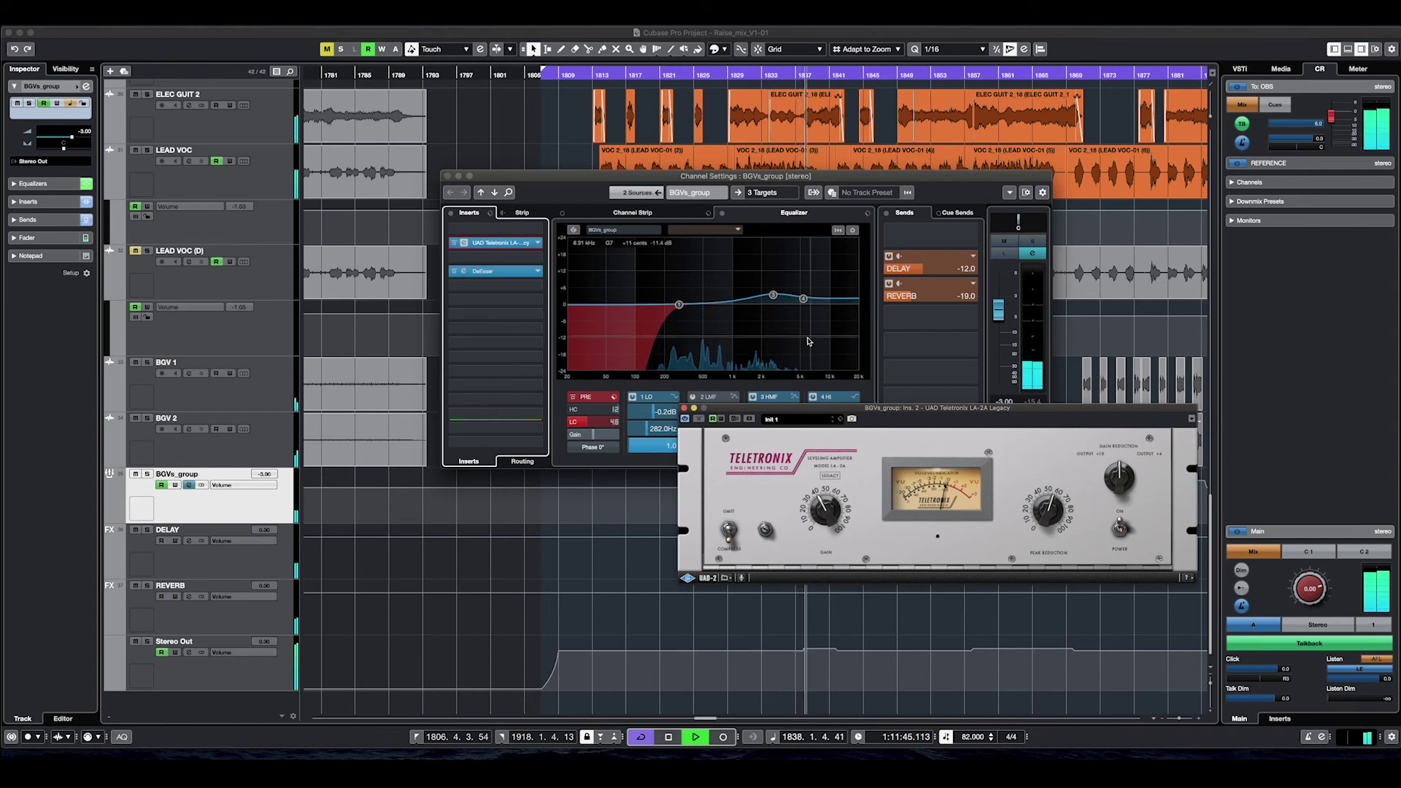
key("space")
left_click(684, 408)
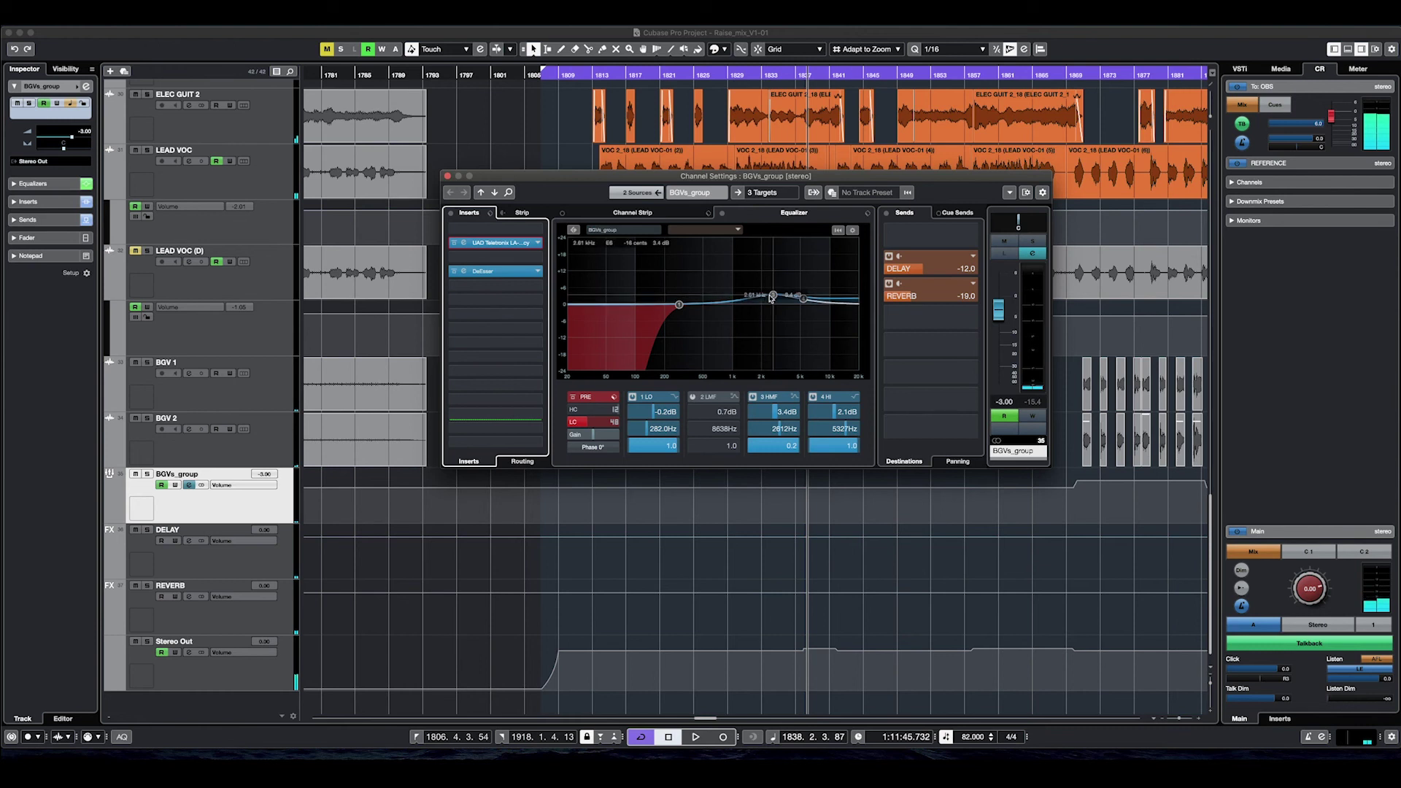
Step: Review the DeEsser and the DELAY and REVERB sends on BGVs_group, and close its channel settings
left_click(486, 273)
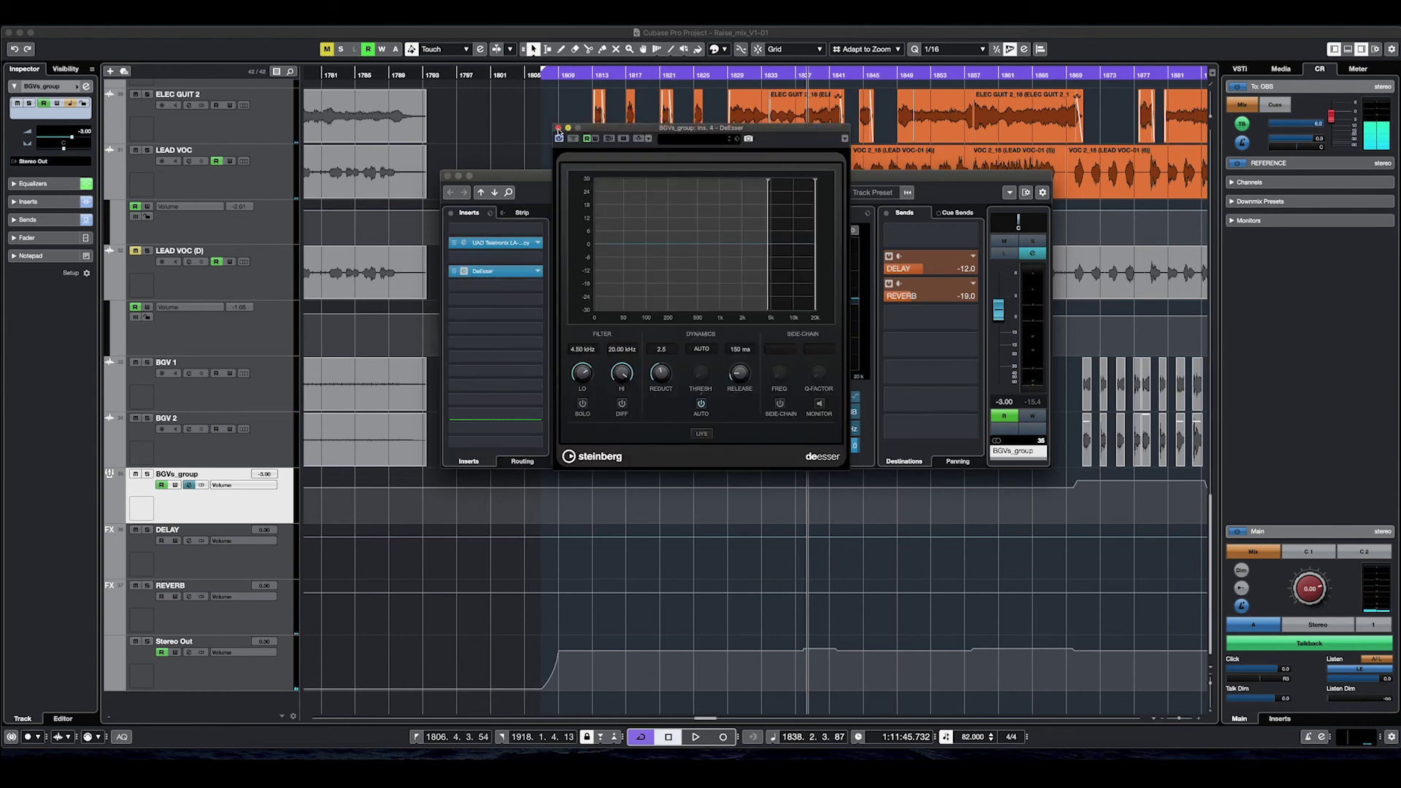
left_click(558, 128)
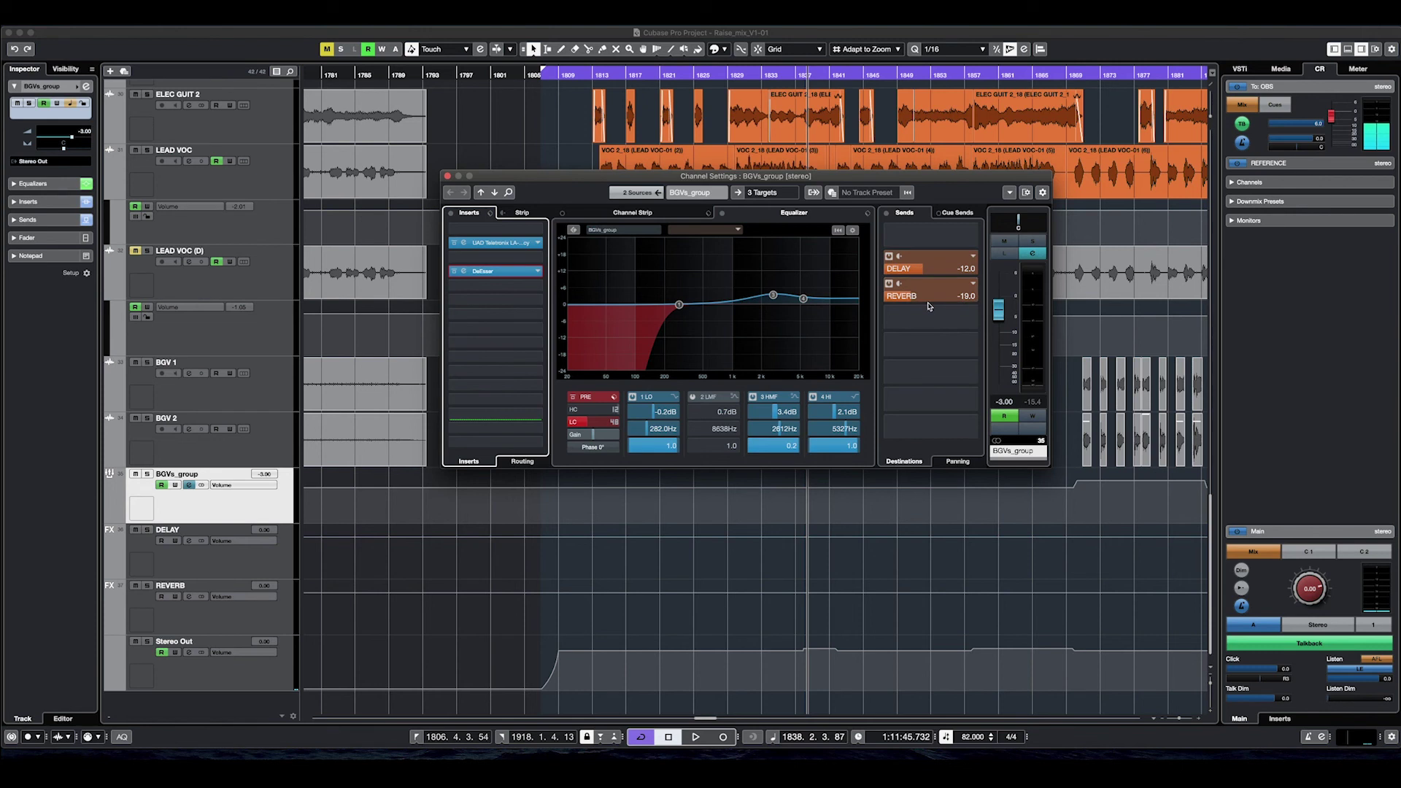
left_click(447, 176)
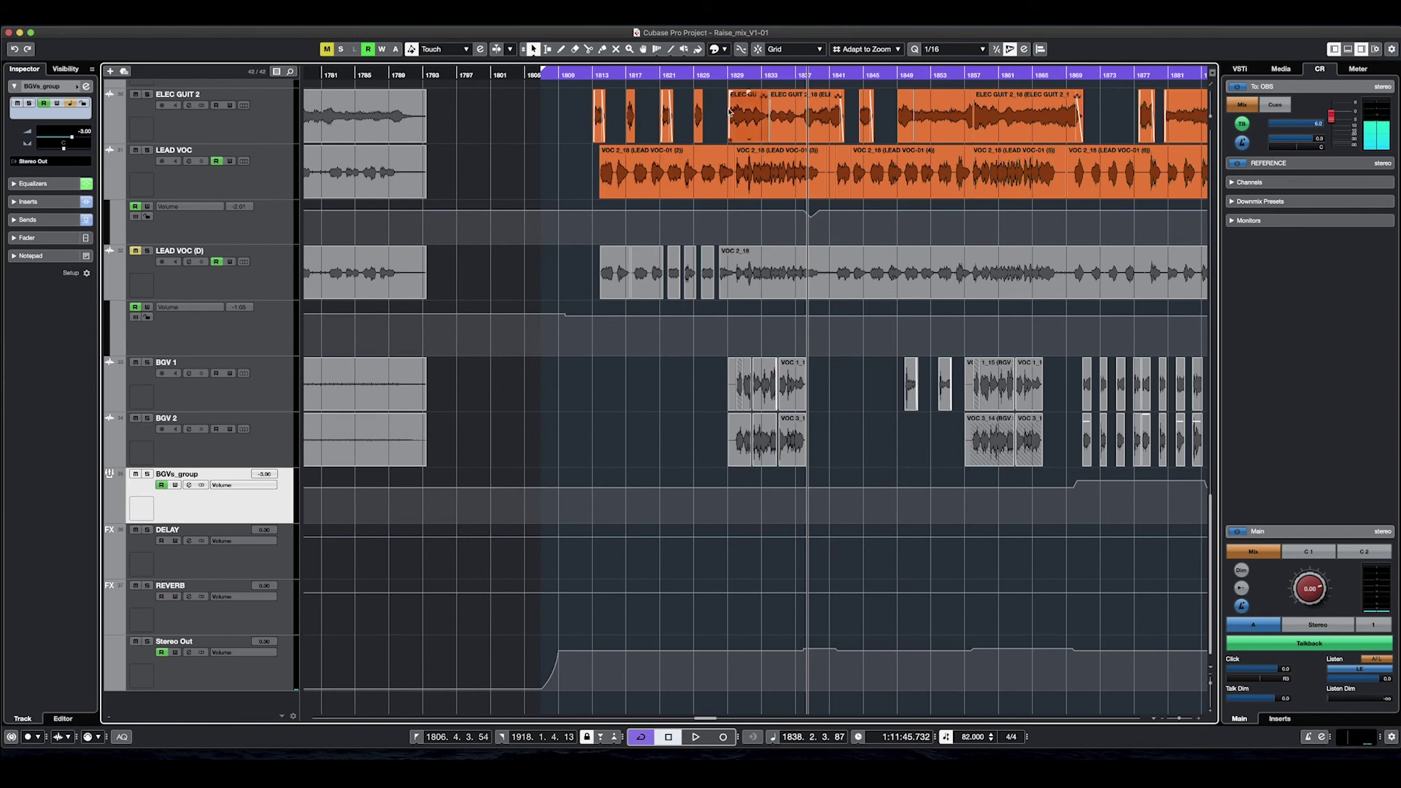
Step: Play the full mix from bar 1829 and again from bar 1857 to hear the background vocals
left_click(728, 76)
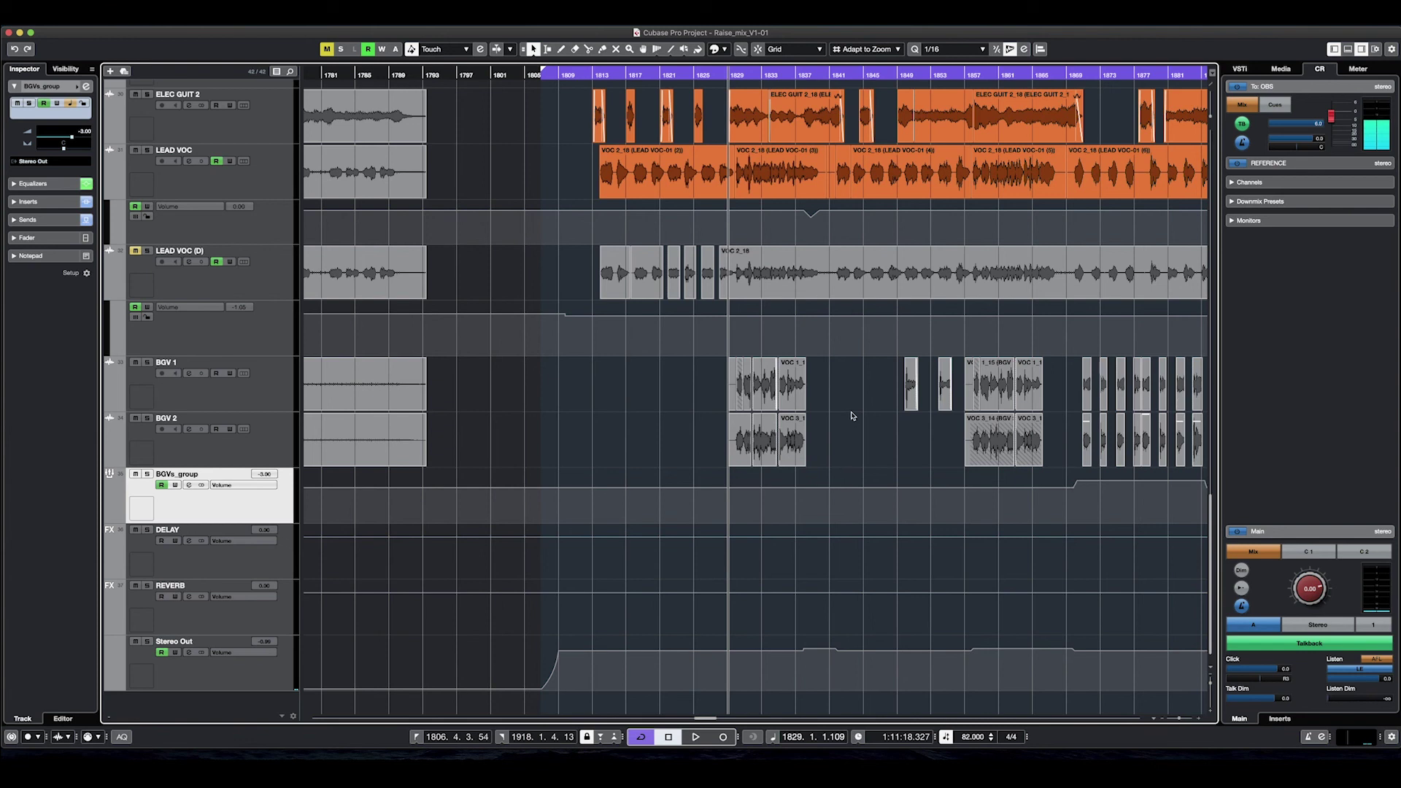
key("space")
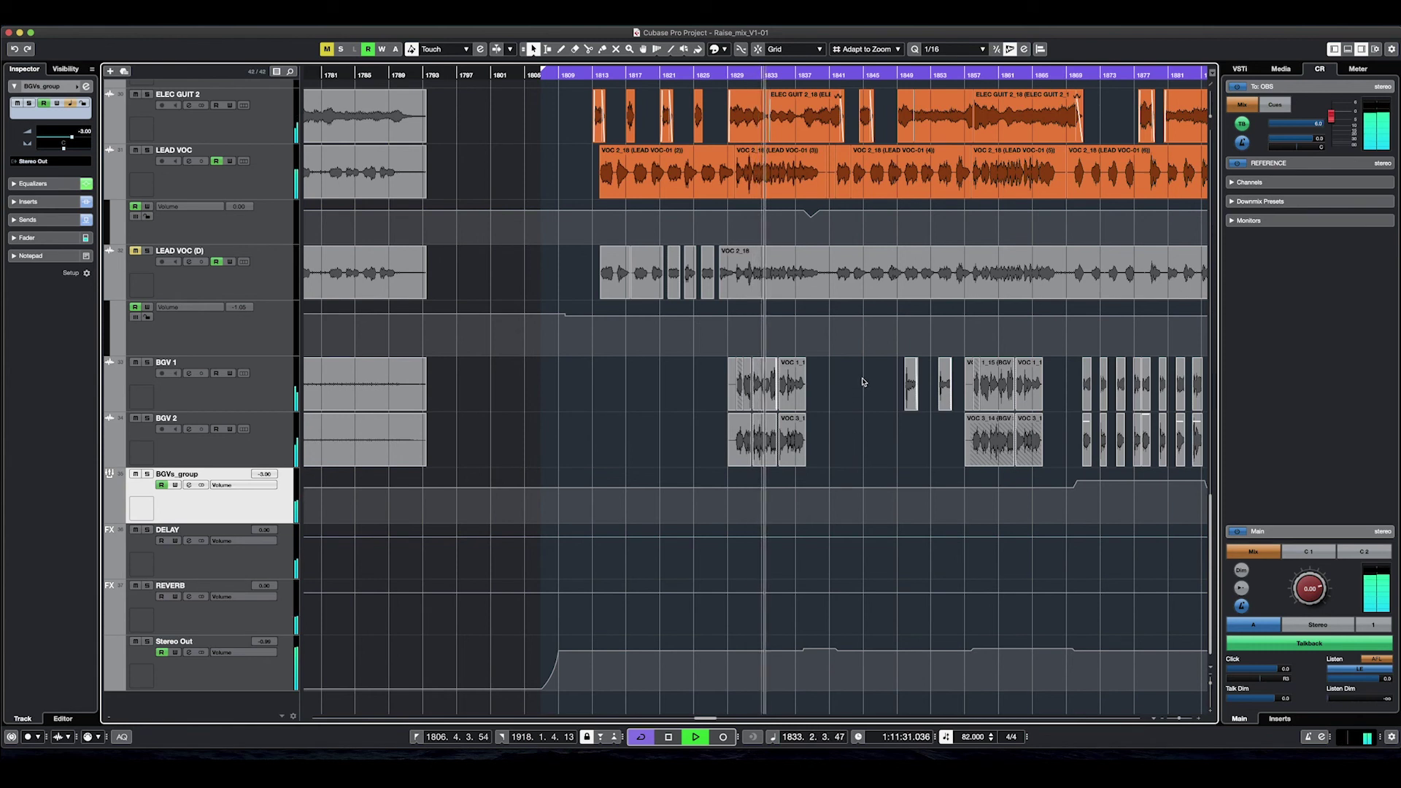
key("space")
left_click(971, 75)
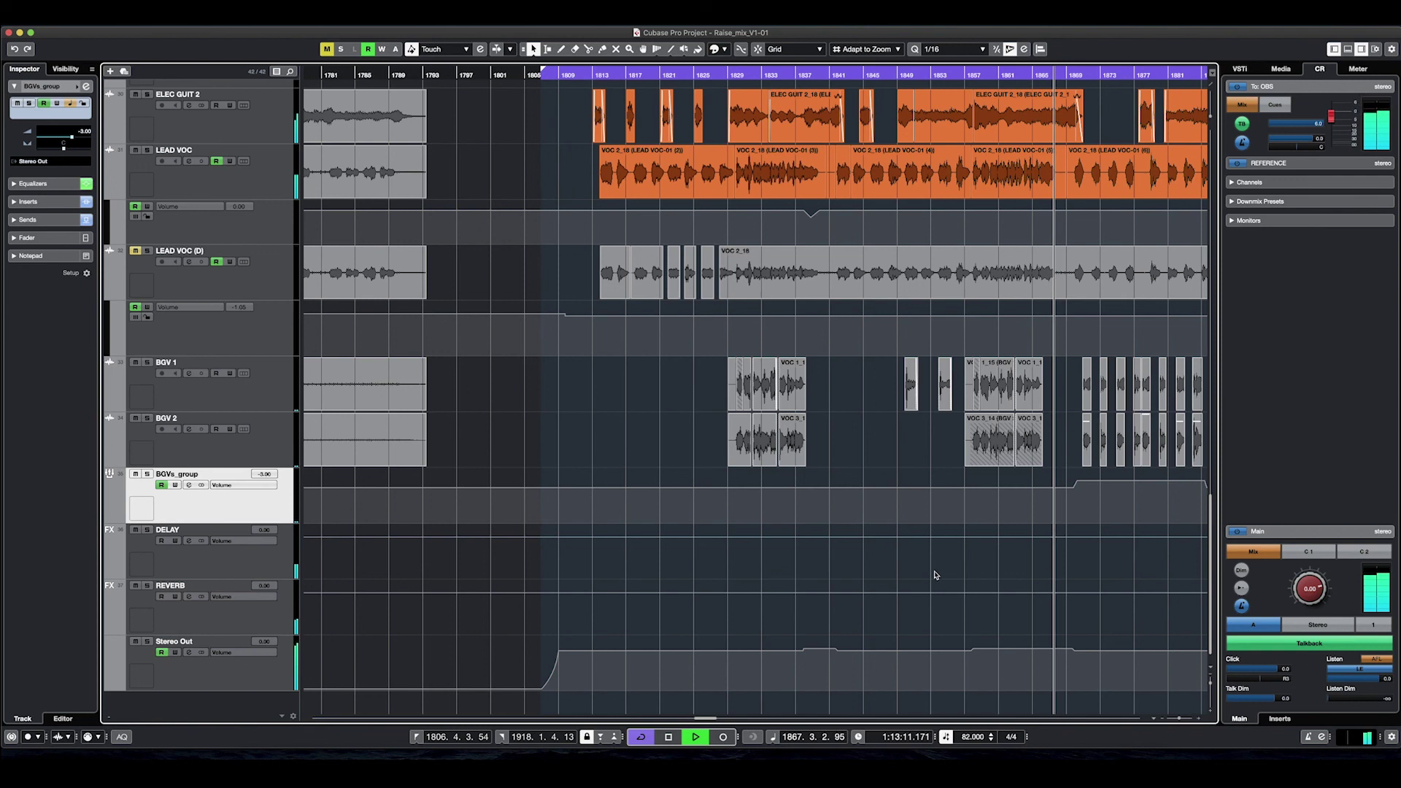
key("space")
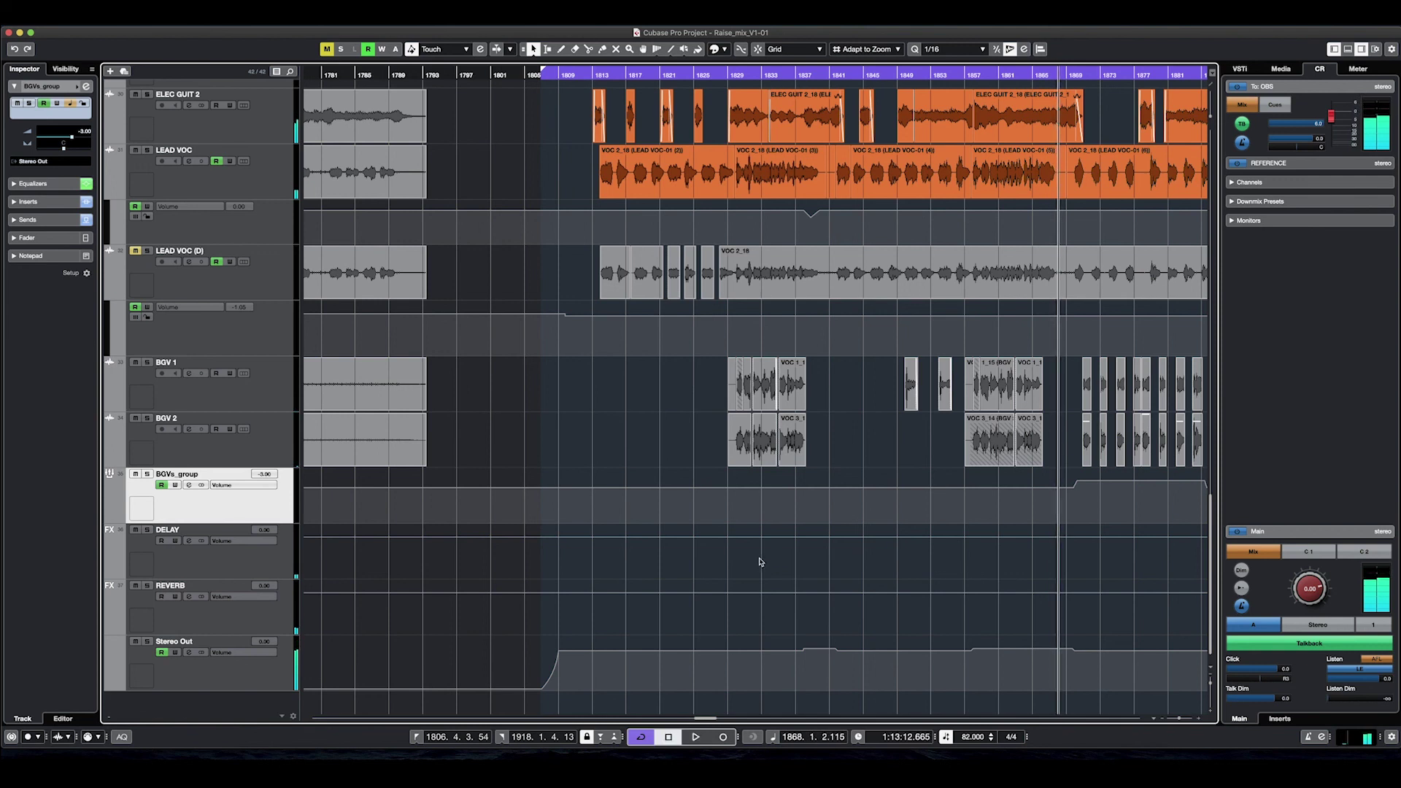